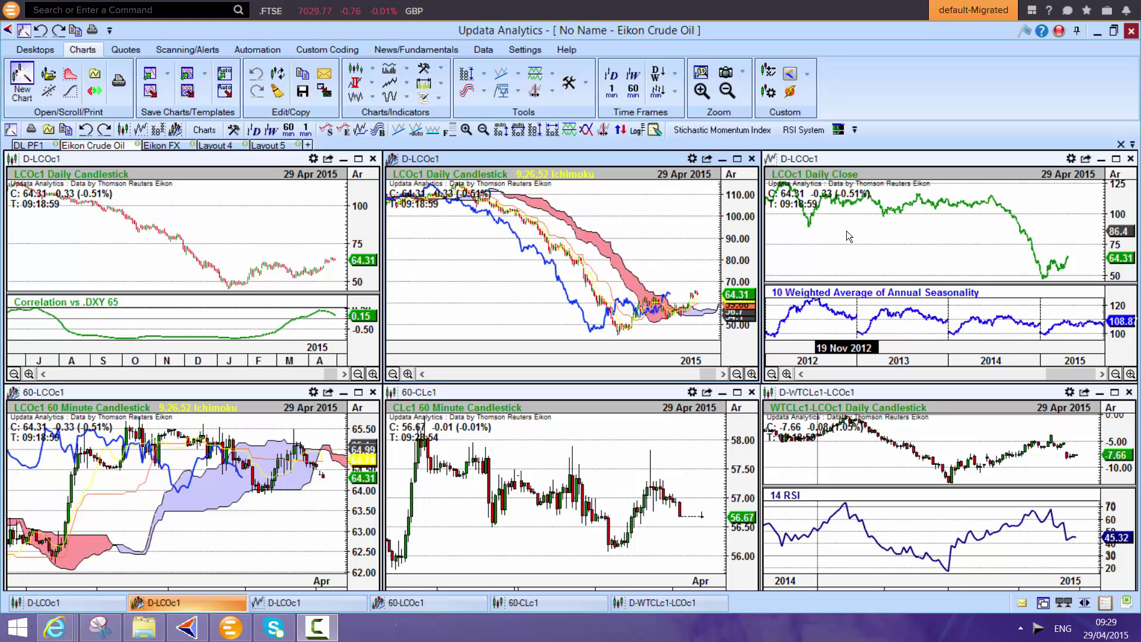
- Search Eikon for Apple and open the Apple Inc AAPL.O overview
{"action": "left_click", "coordinate": [165, 9]}
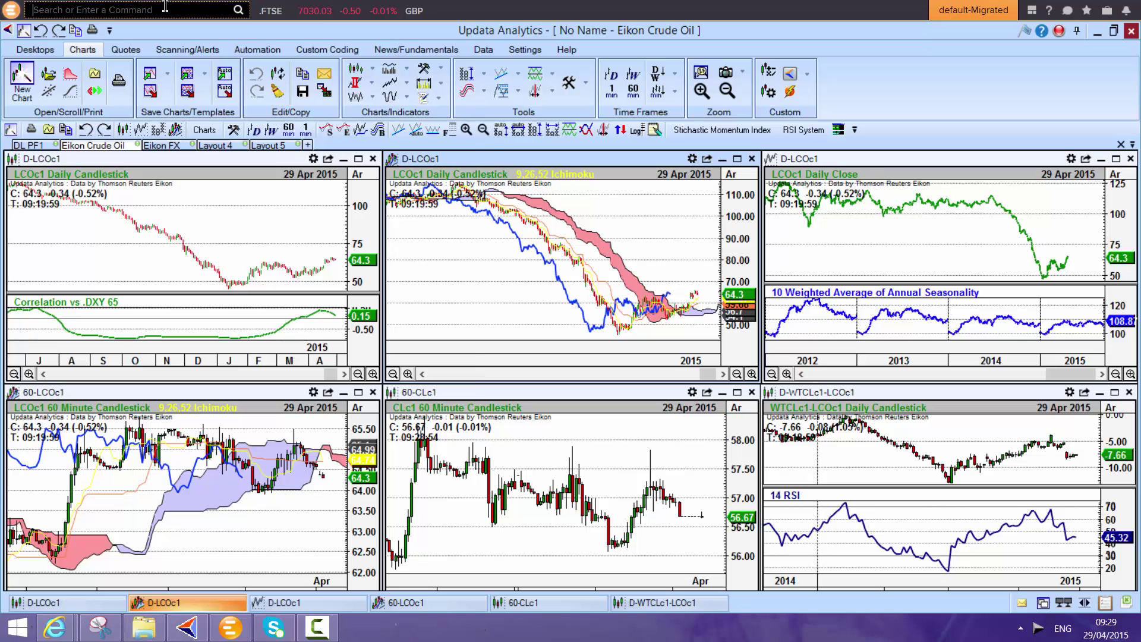
{"action": "type", "text": "ap"}
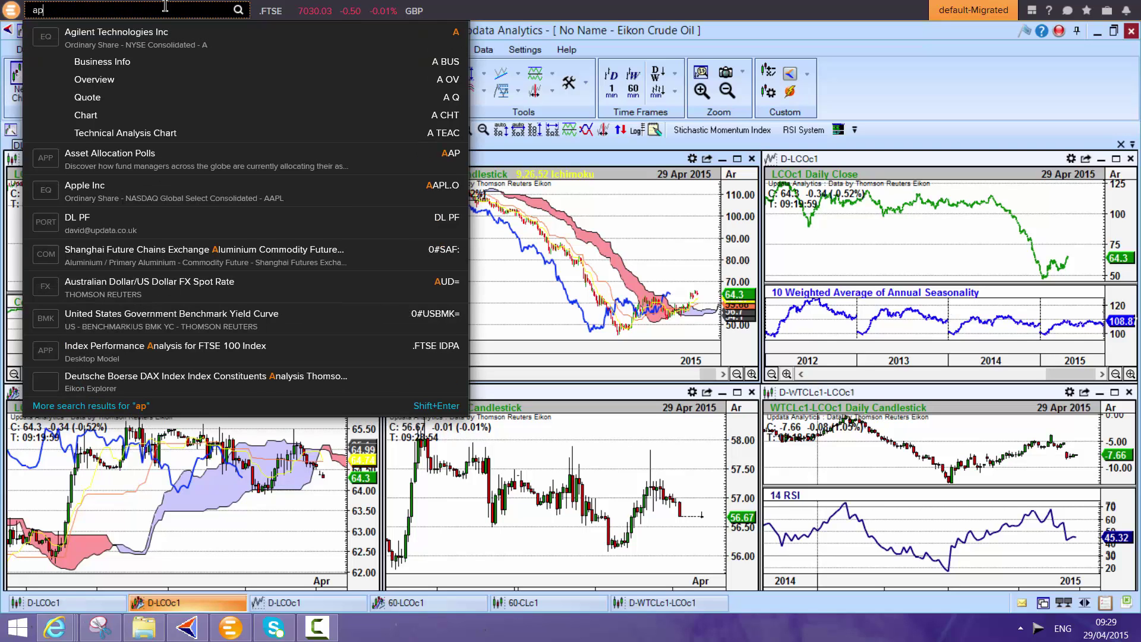
{"action": "key", "text": "BackSpace"}
{"action": "type", "text": "aapl"}
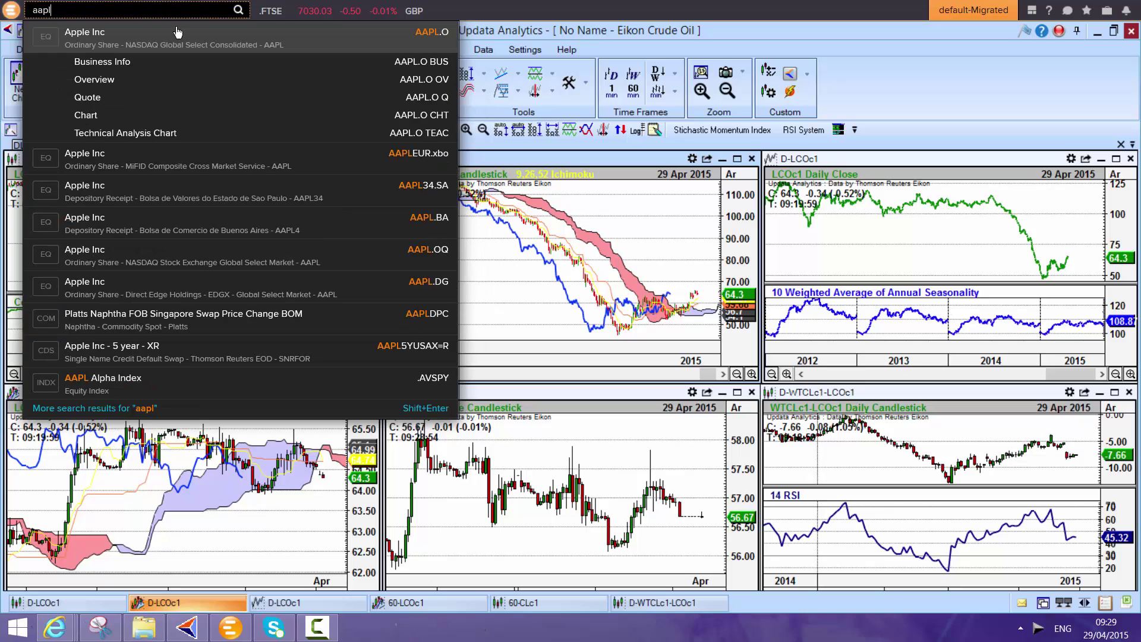
{"action": "left_click", "coordinate": [178, 35]}
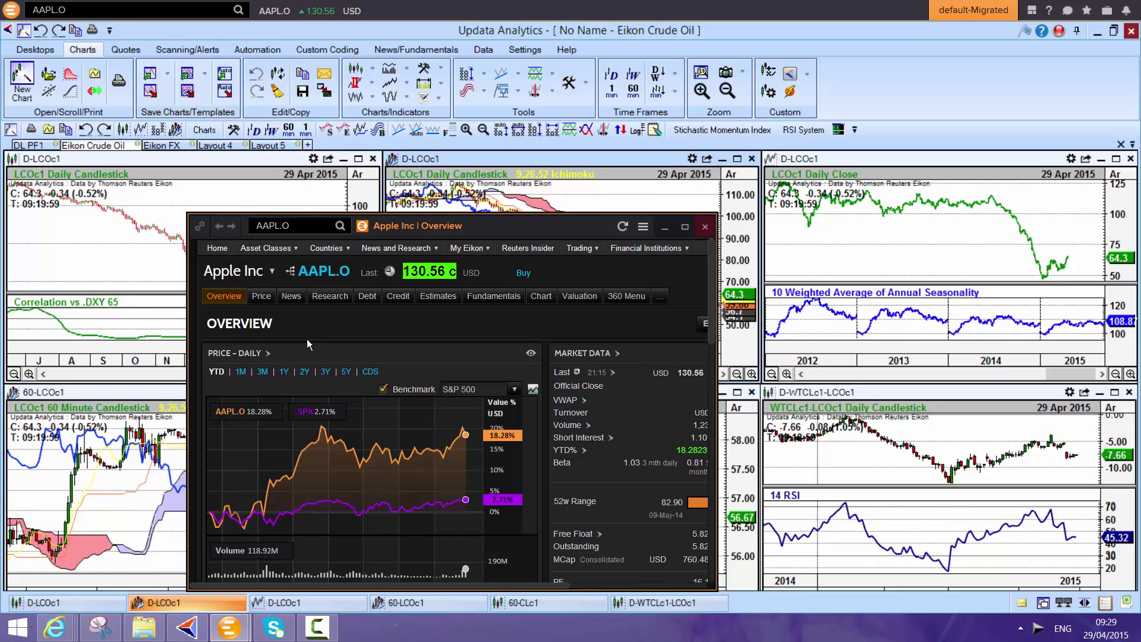
- Chart AAPL.O daily candlesticks in the empty Layout 5, then return to the Eikon Crude Oil layout
{"action": "left_click", "coordinate": [174, 202]}
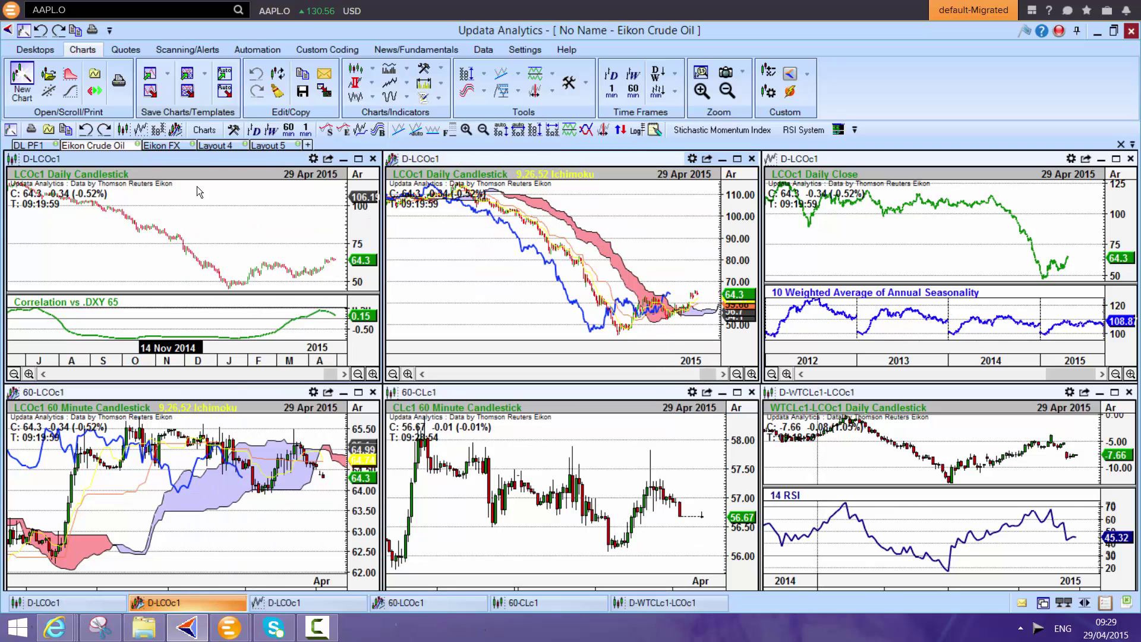
{"action": "left_click", "coordinate": [225, 145]}
{"action": "left_click", "coordinate": [294, 145]}
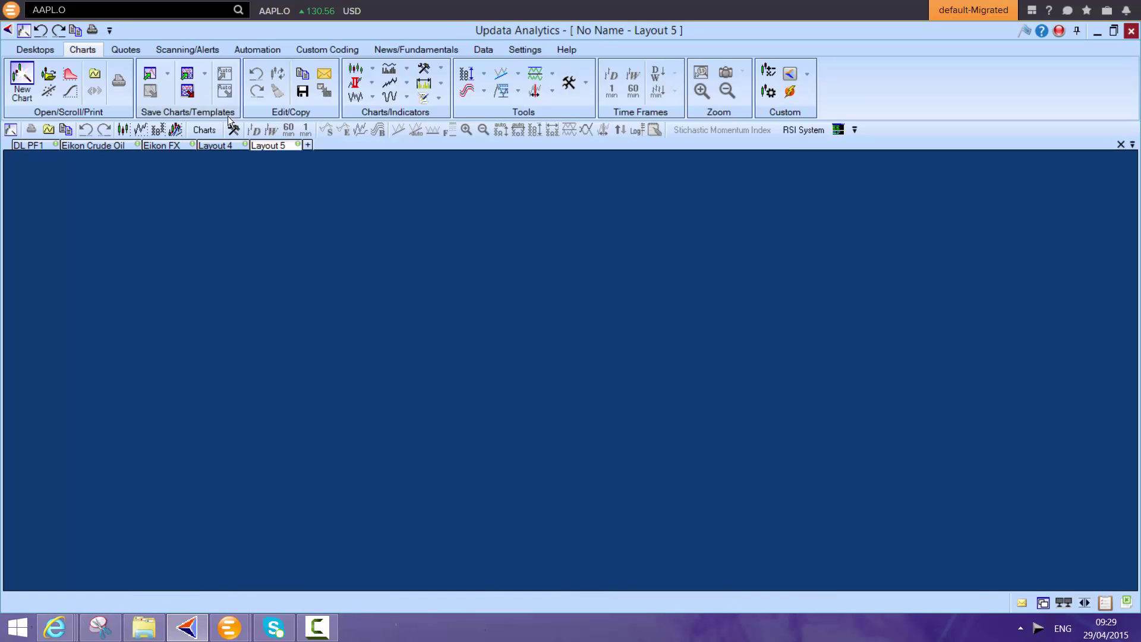
{"action": "key", "text": "ctrl+n"}
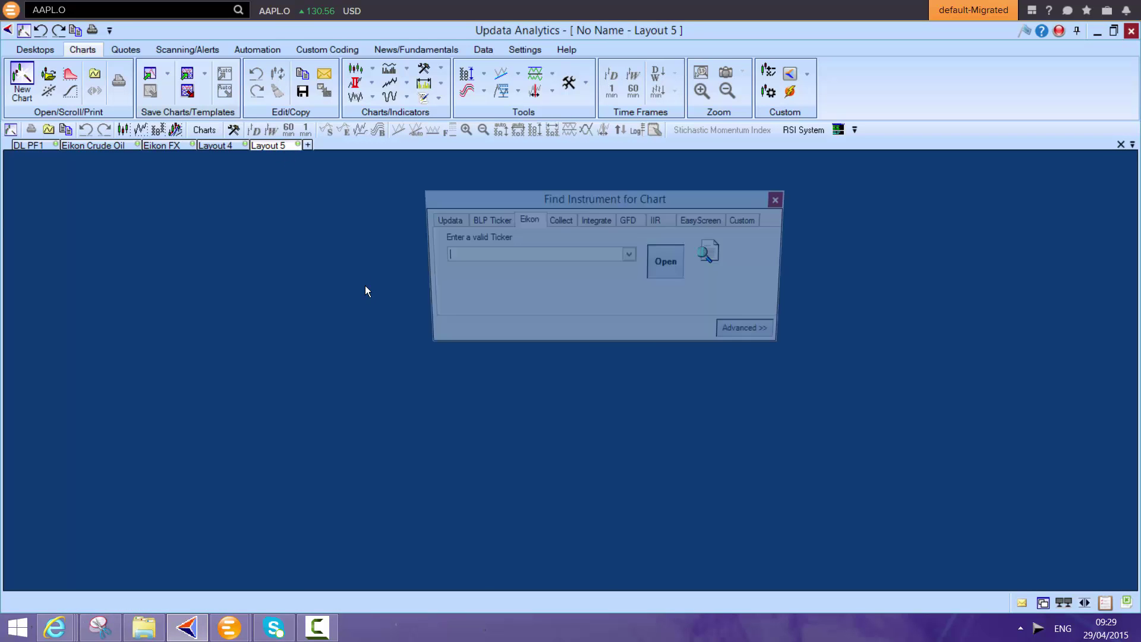
{"action": "type", "text": "A"}
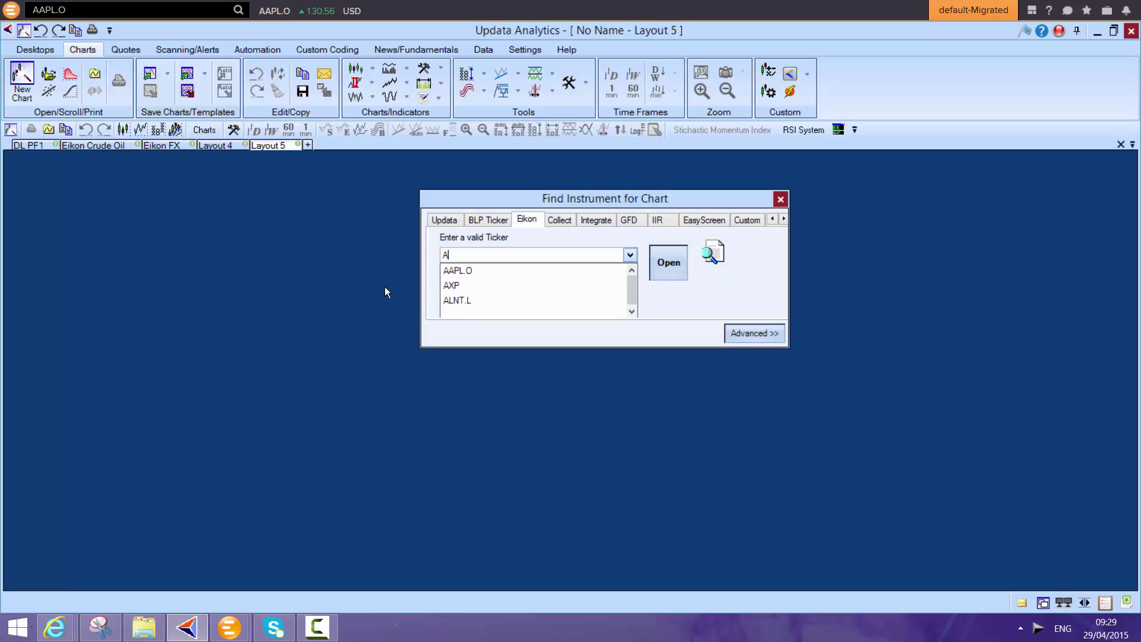
{"action": "key", "text": "Down"}
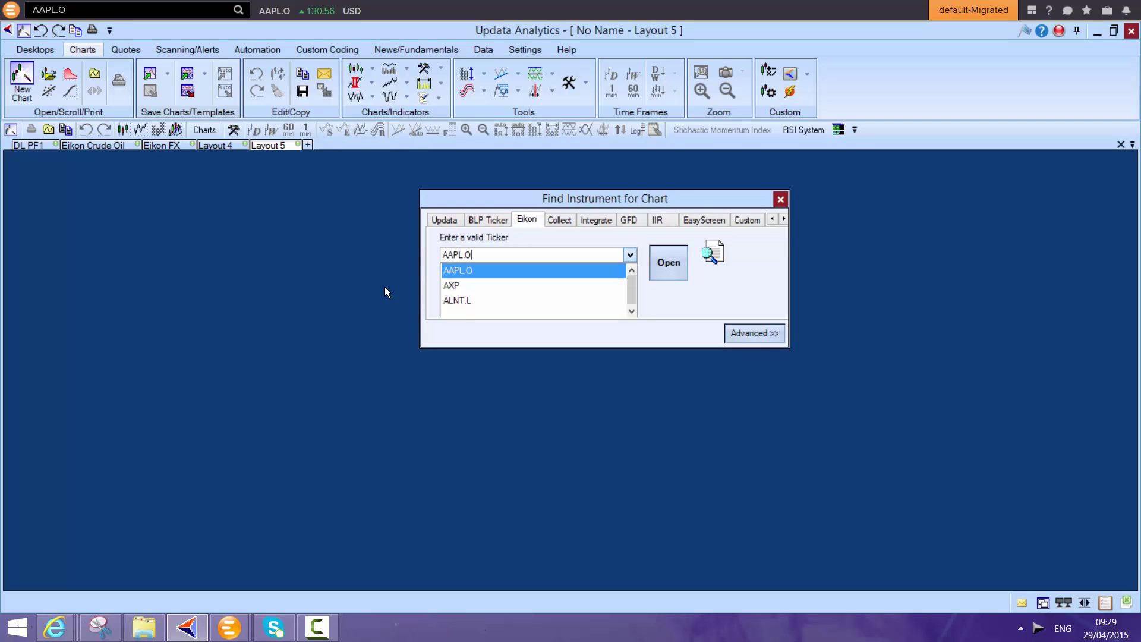
{"action": "key", "text": "Return"}
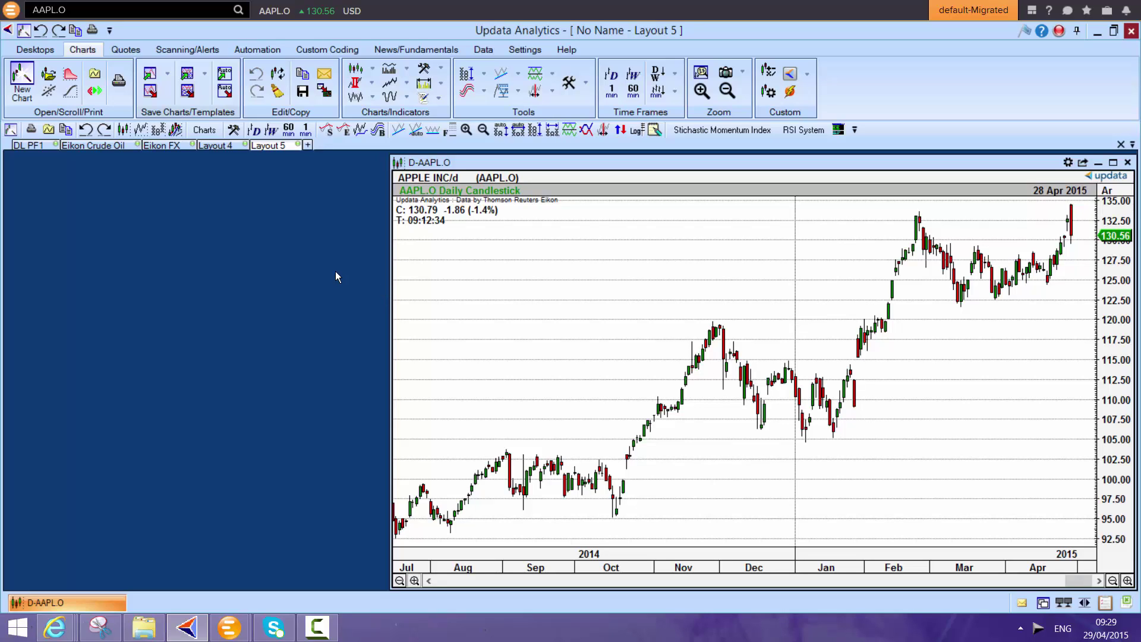
{"action": "left_click", "coordinate": [107, 146]}
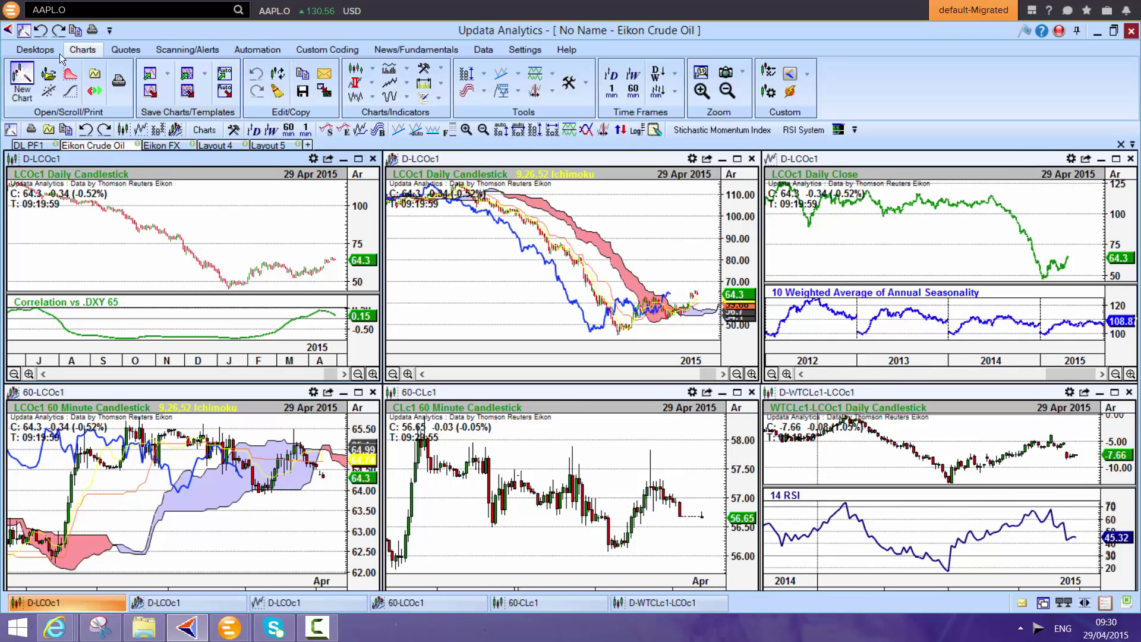
{"action": "left_click", "coordinate": [31, 44]}
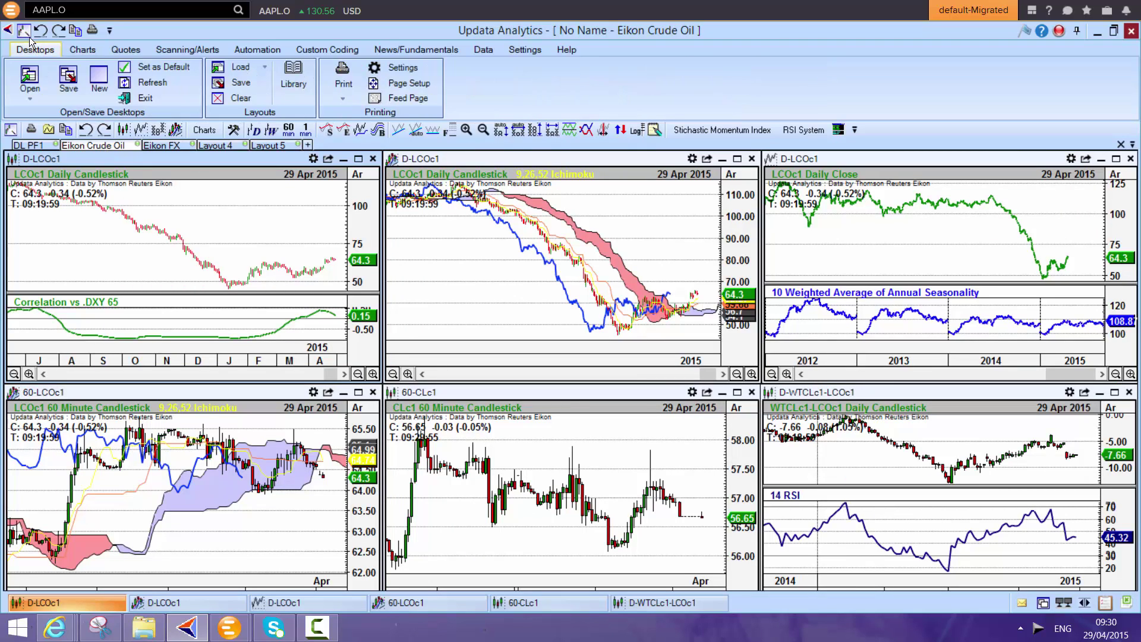
{"action": "left_click", "coordinate": [292, 76]}
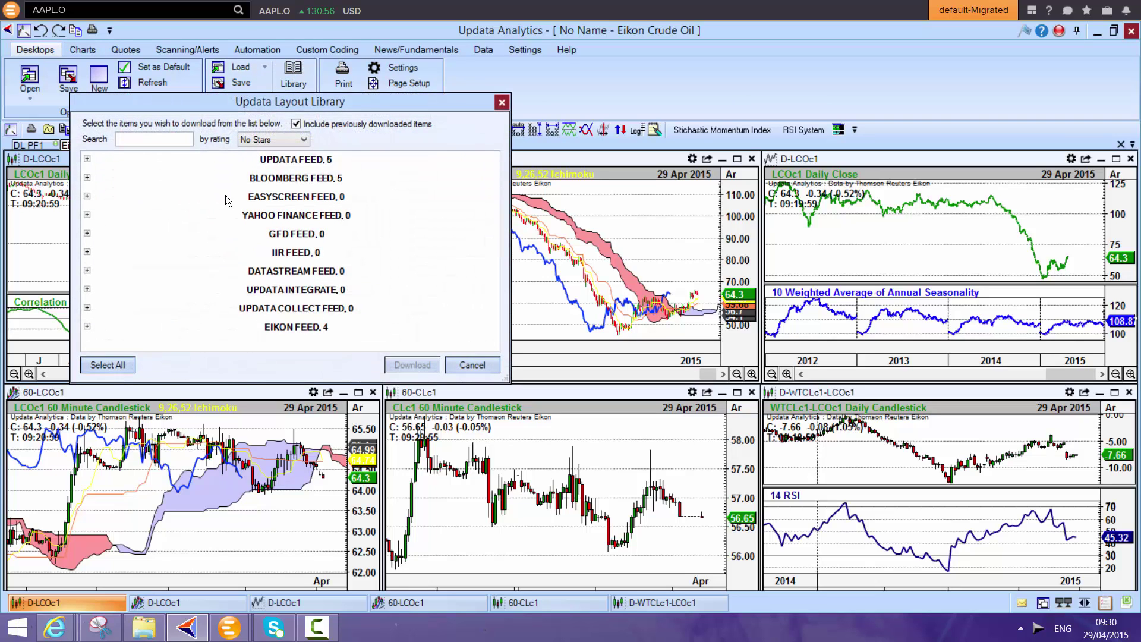
{"action": "left_click", "coordinate": [87, 326]}
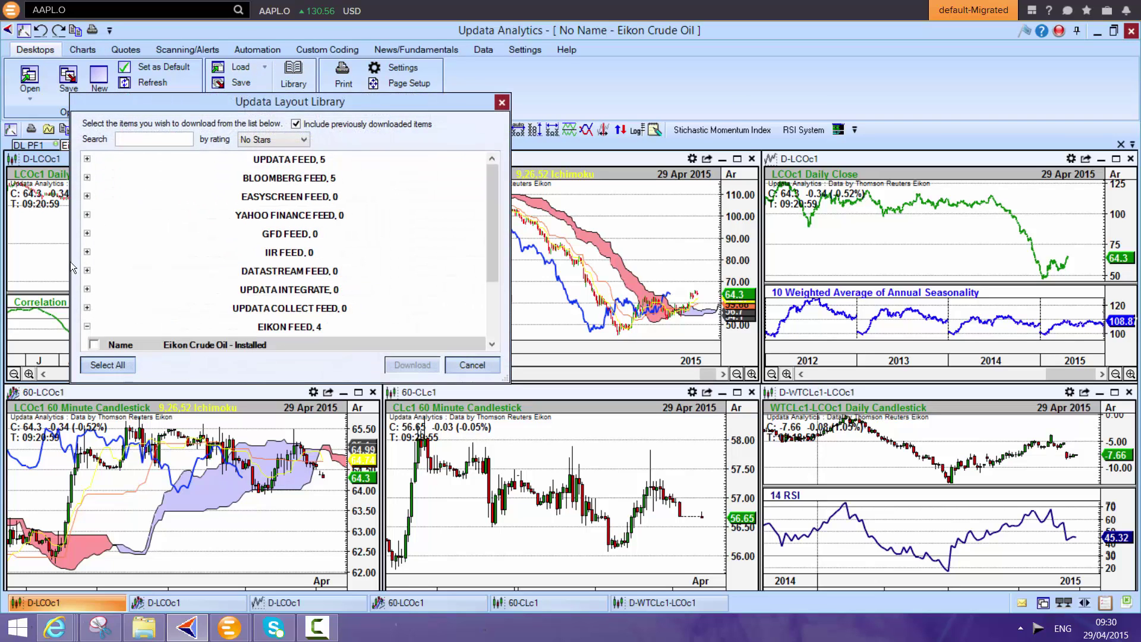
{"action": "scroll", "coordinate": [497, 241], "scroll_direction": "down", "scroll_amount": 2}
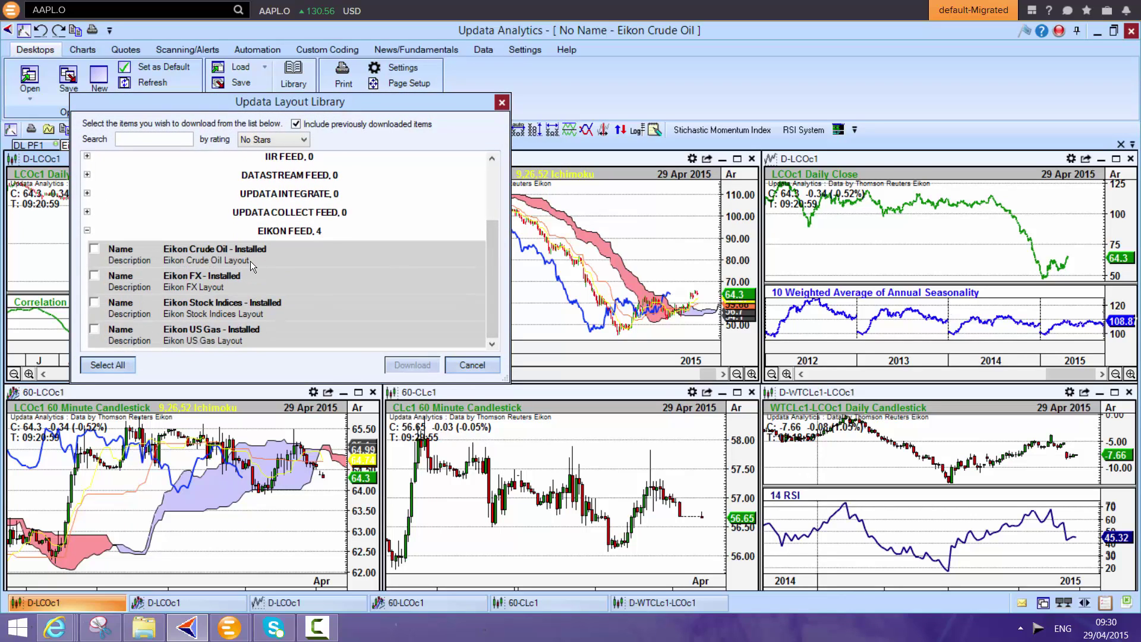
{"action": "left_click", "coordinate": [472, 365]}
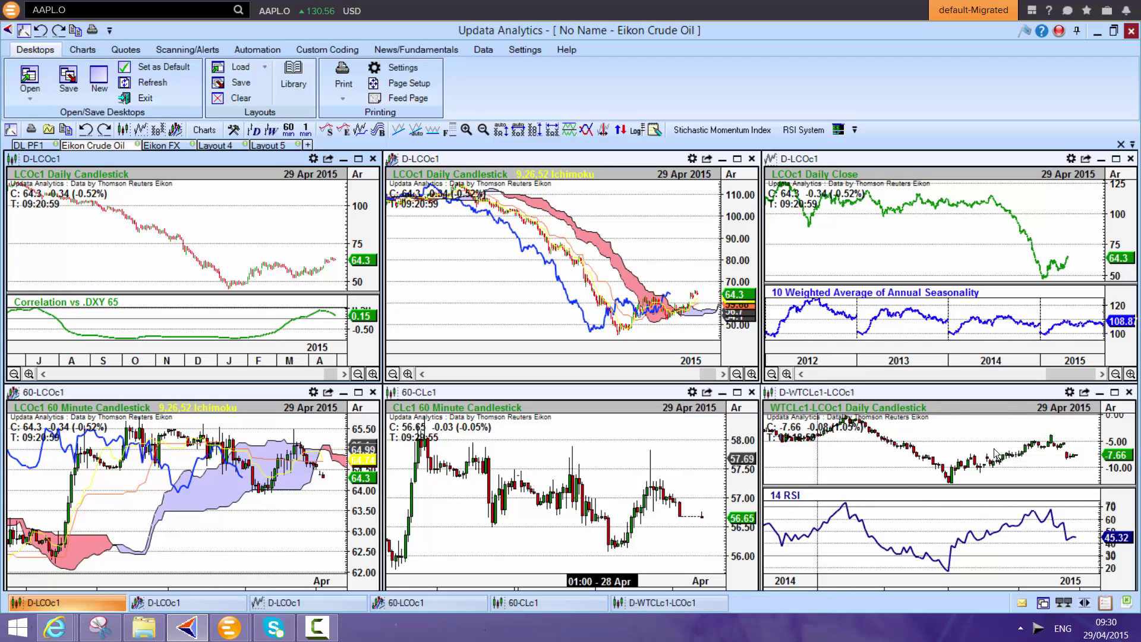
{"action": "mouse_move", "coordinate": [1032, 474]}
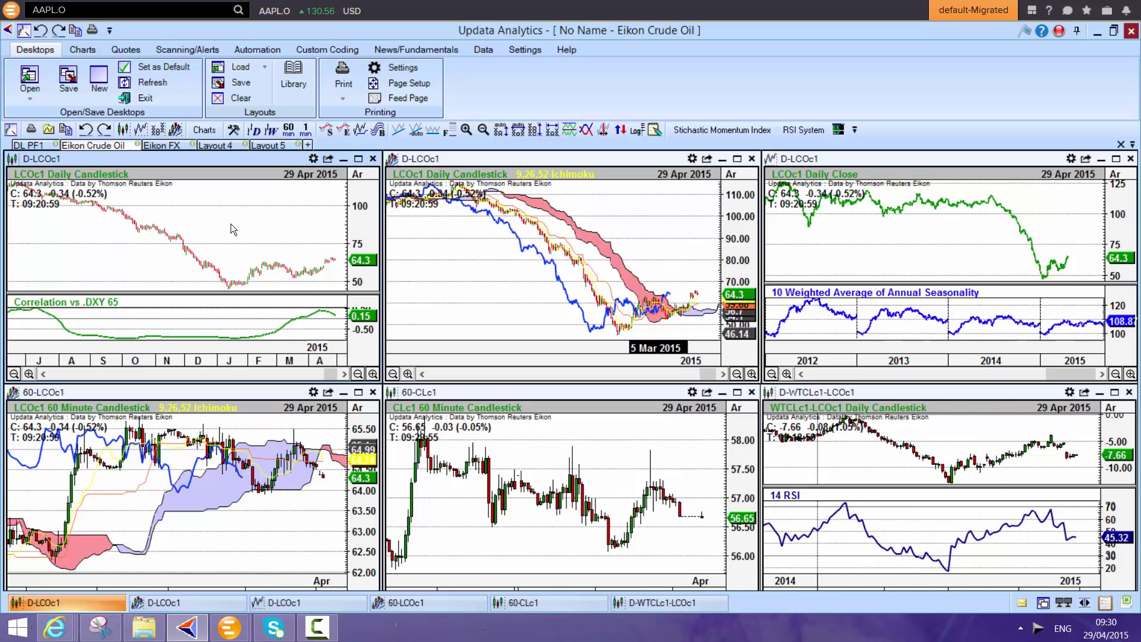
- Bring up the Eikon FX layout with weekly .DXY plus EUR, GBP and EURGBP Ichimoku charts
{"action": "left_click", "coordinate": [172, 147]}
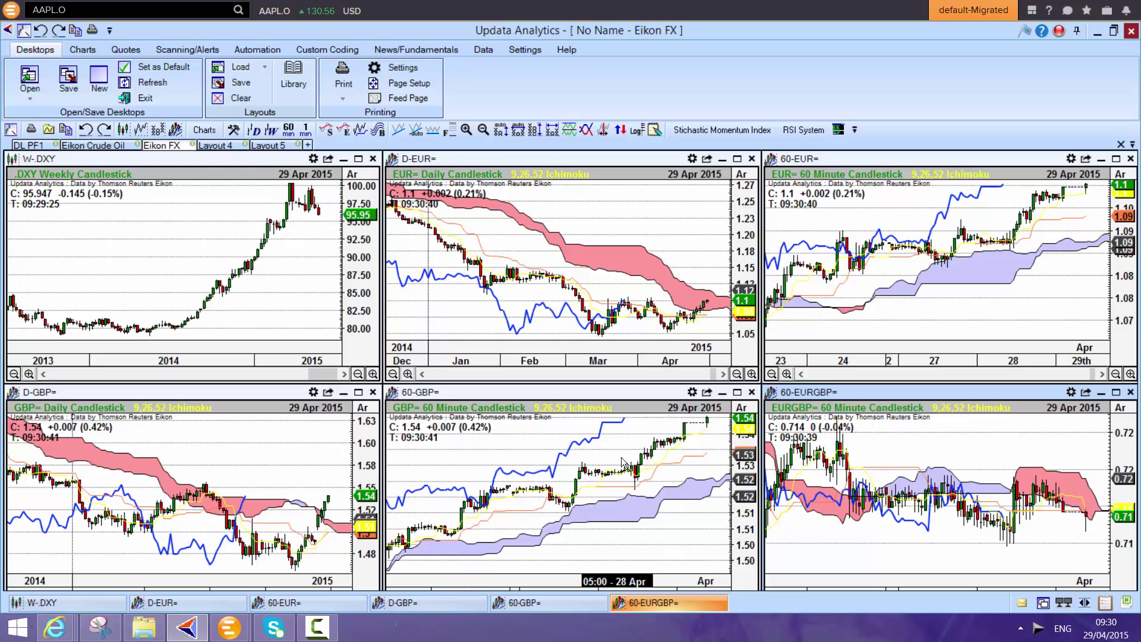
{"action": "mouse_move", "coordinate": [659, 509]}
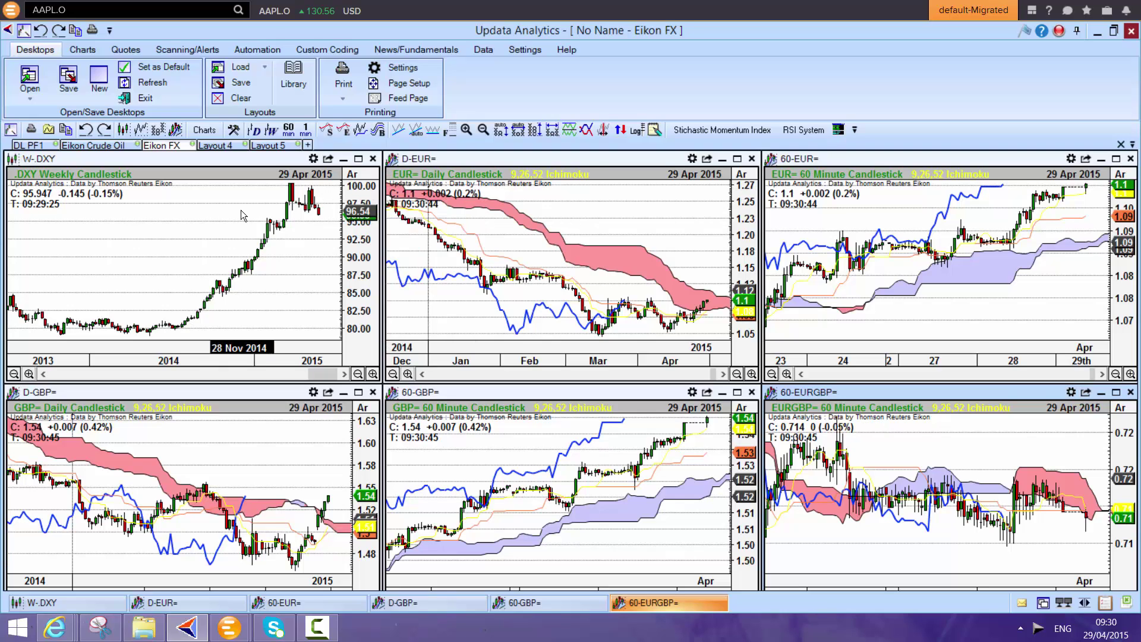
{"action": "left_click", "coordinate": [78, 51]}
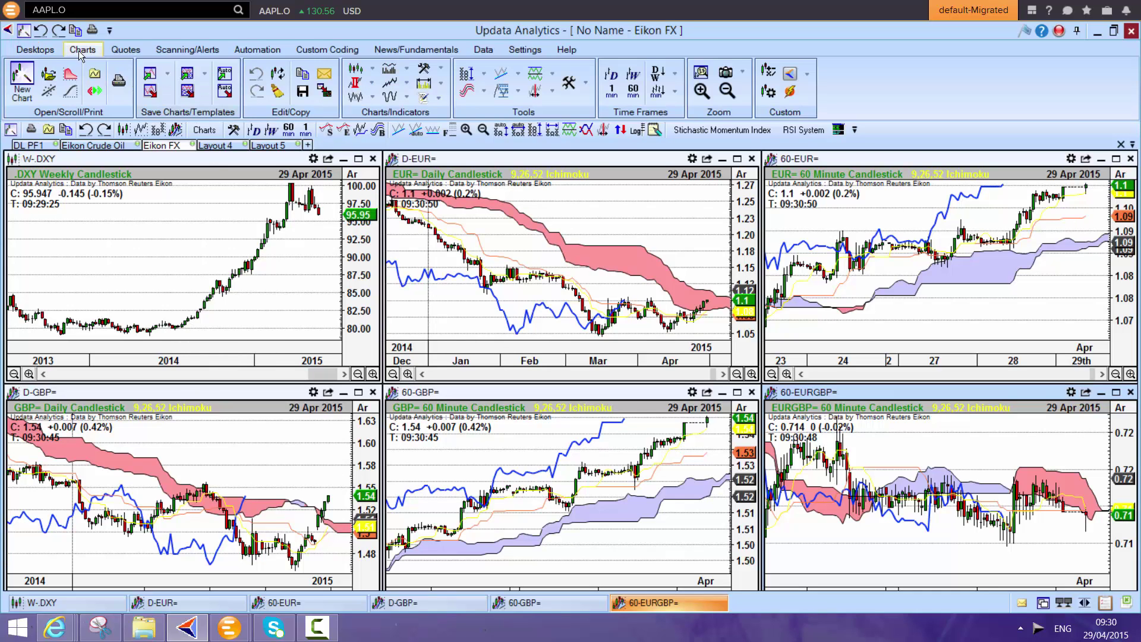
- Open a Layout 4 tracker chart of AAPL.O with the Price Line+Rel Strength+Momentum+On Balance Volume template
{"action": "left_click", "coordinate": [216, 145]}
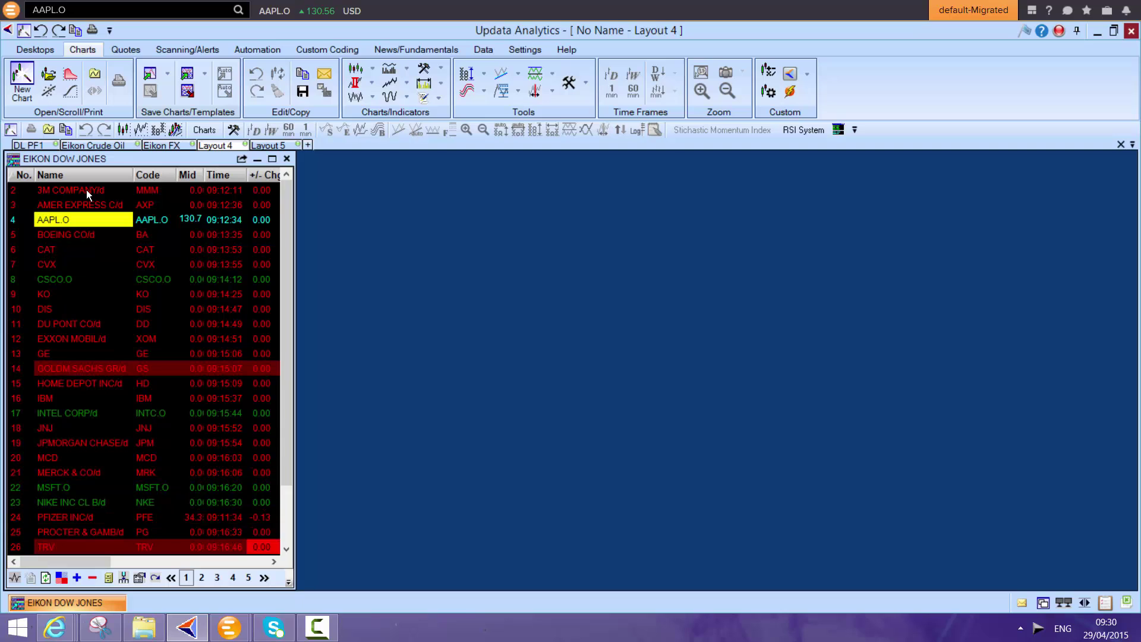
{"action": "left_click", "coordinate": [15, 578]}
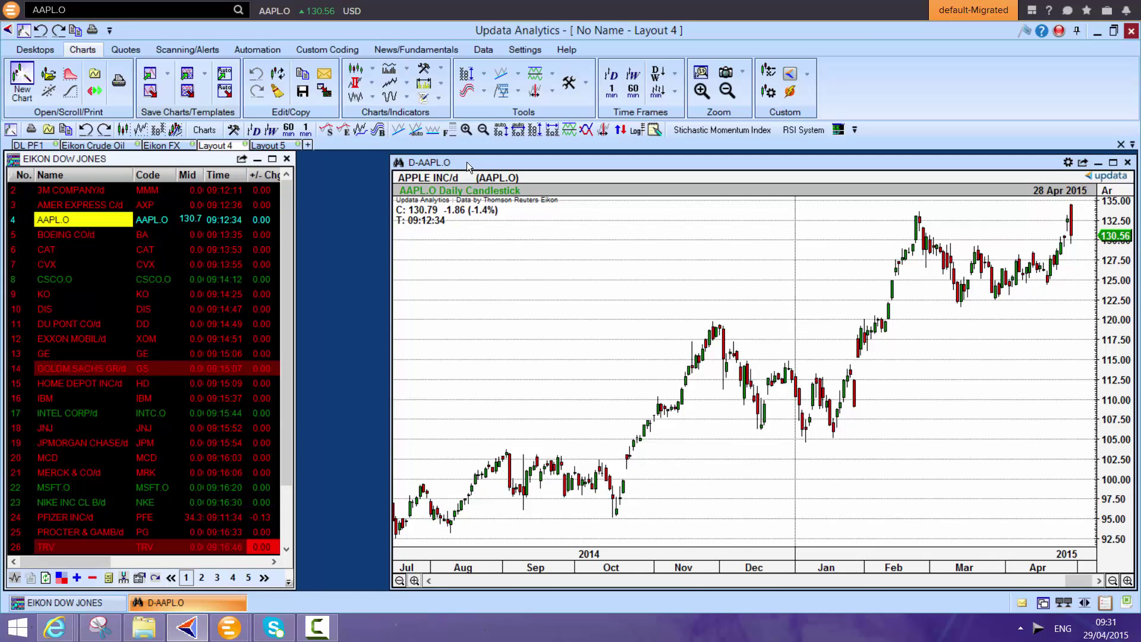
{"action": "left_click_drag", "start_coordinate": [466, 162], "coordinate": [422, 158]}
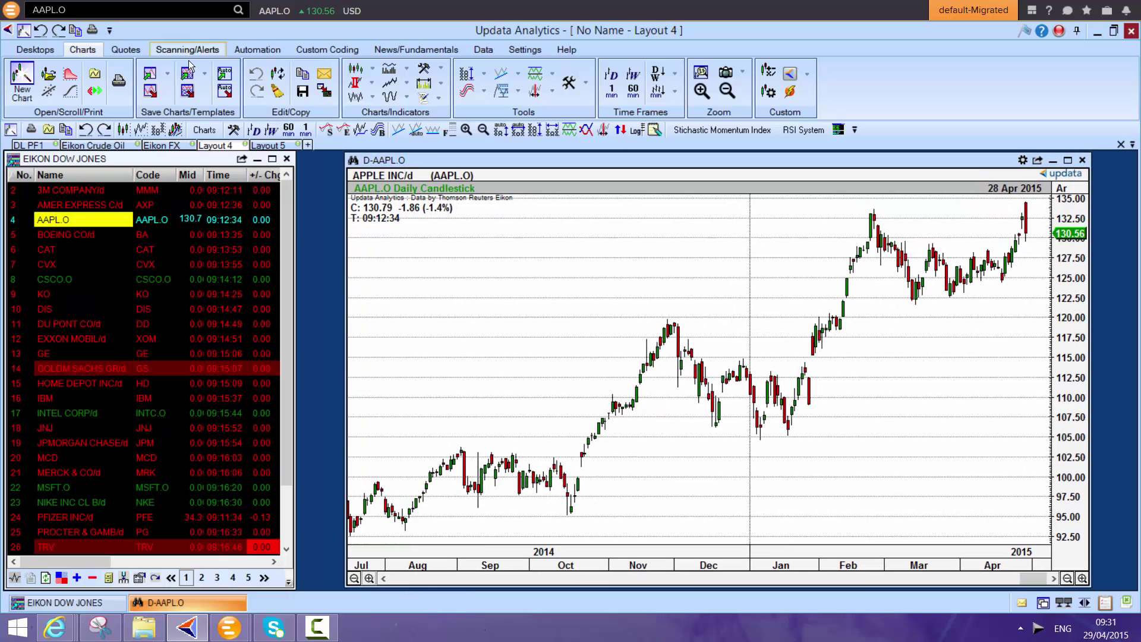
{"action": "left_click", "coordinate": [205, 74]}
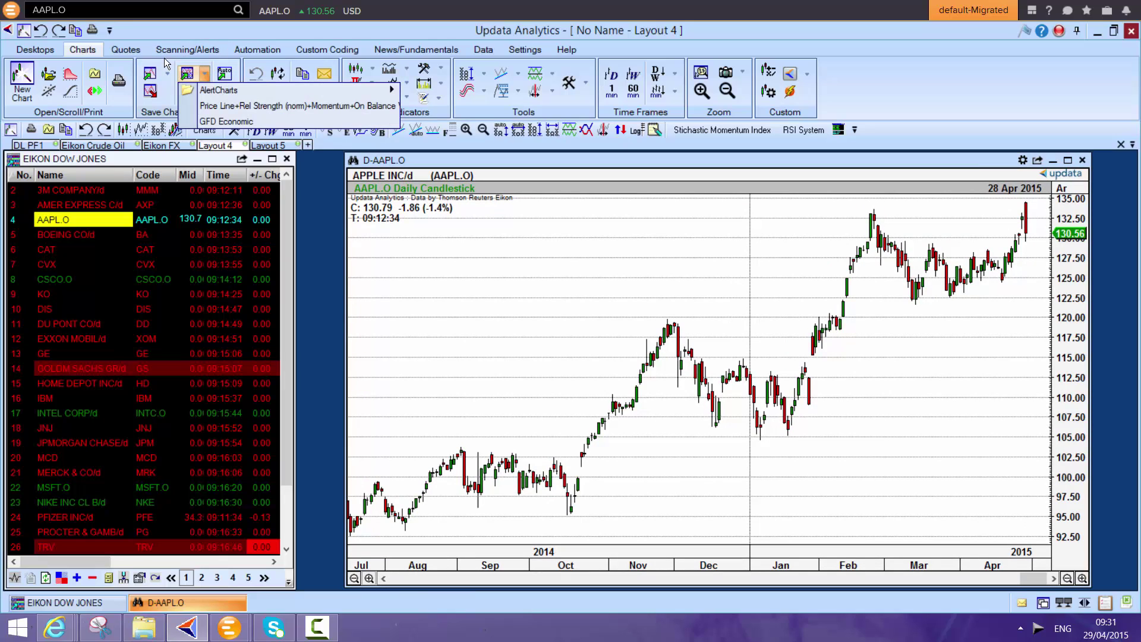
{"action": "left_click", "coordinate": [238, 106]}
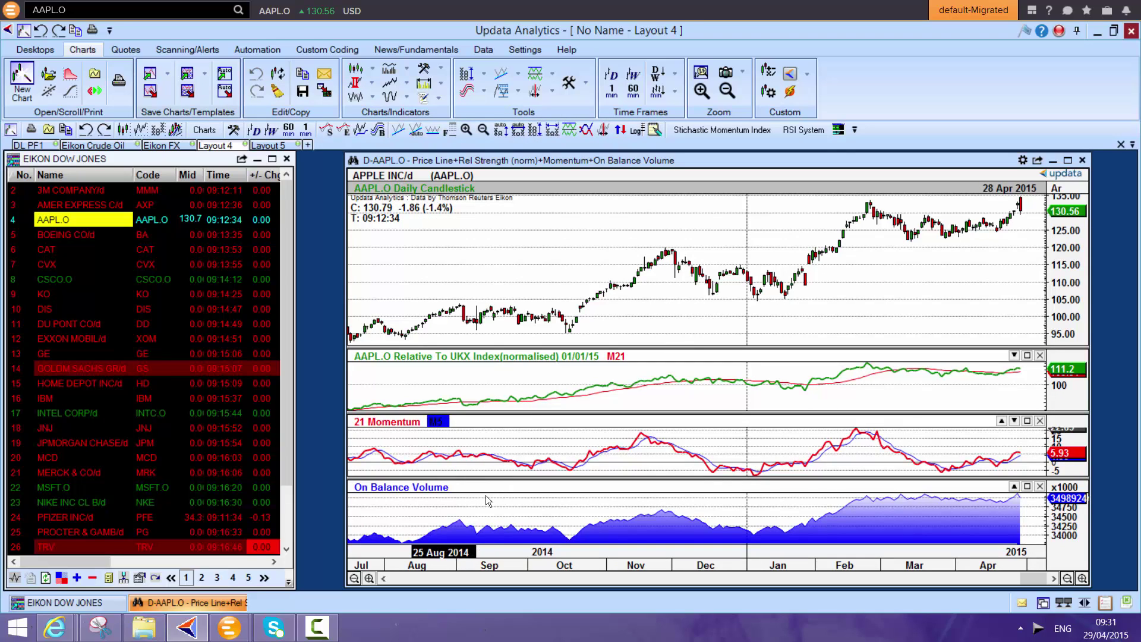
- Drop the relative strength pane, arrow down the Dow list from 3M to DIS, and maximise its price pane
{"action": "left_click", "coordinate": [1039, 356]}
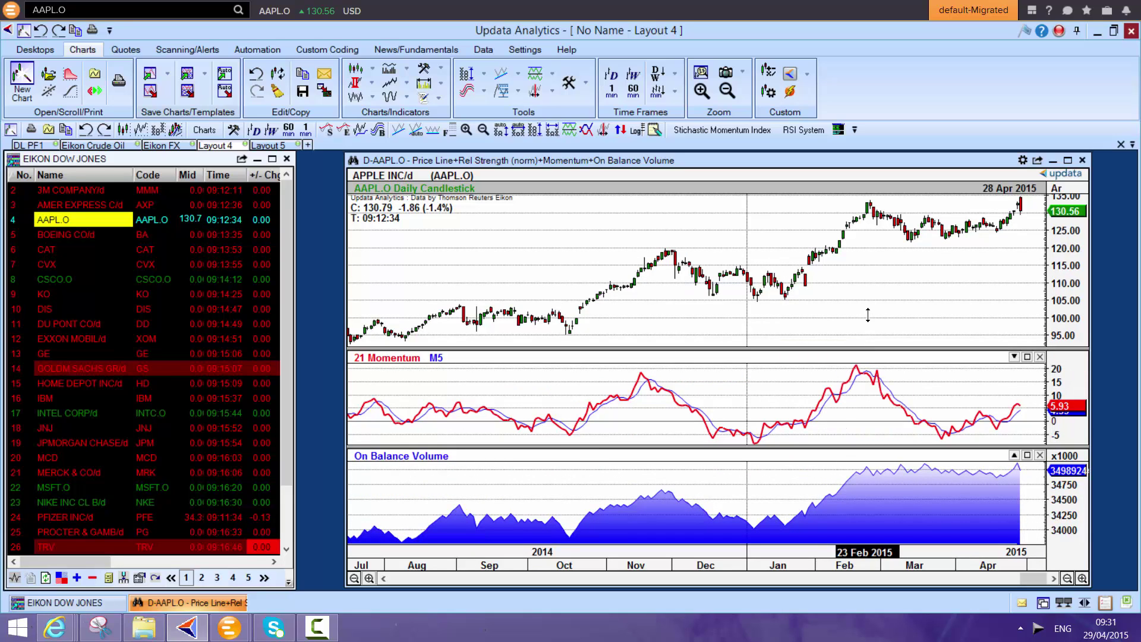
{"action": "left_click", "coordinate": [84, 190]}
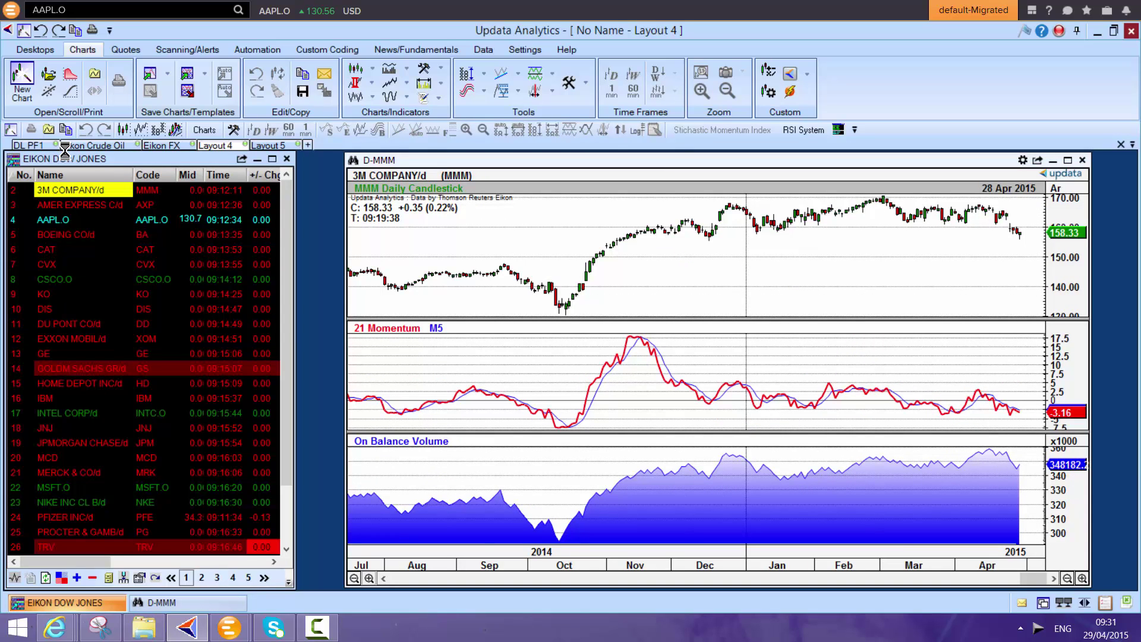
{"action": "key", "text": "Down"}
{"action": "key", "text": "Down"}
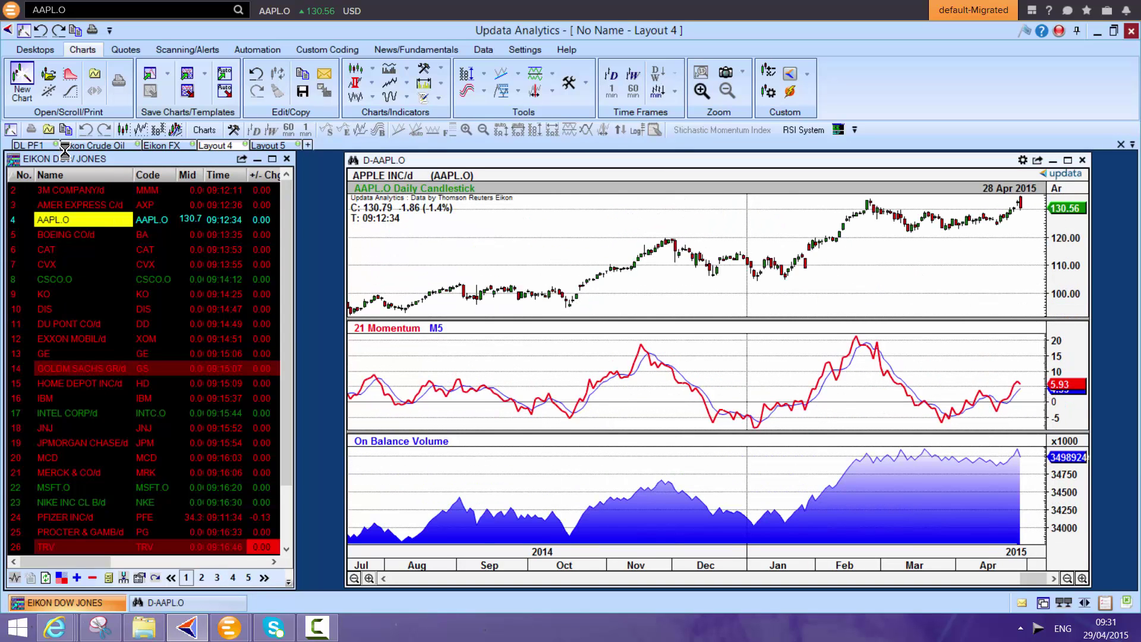
{"action": "key", "text": "Down"}
{"action": "key", "text": "Down"}
{"action": "key", "text": "Down"}
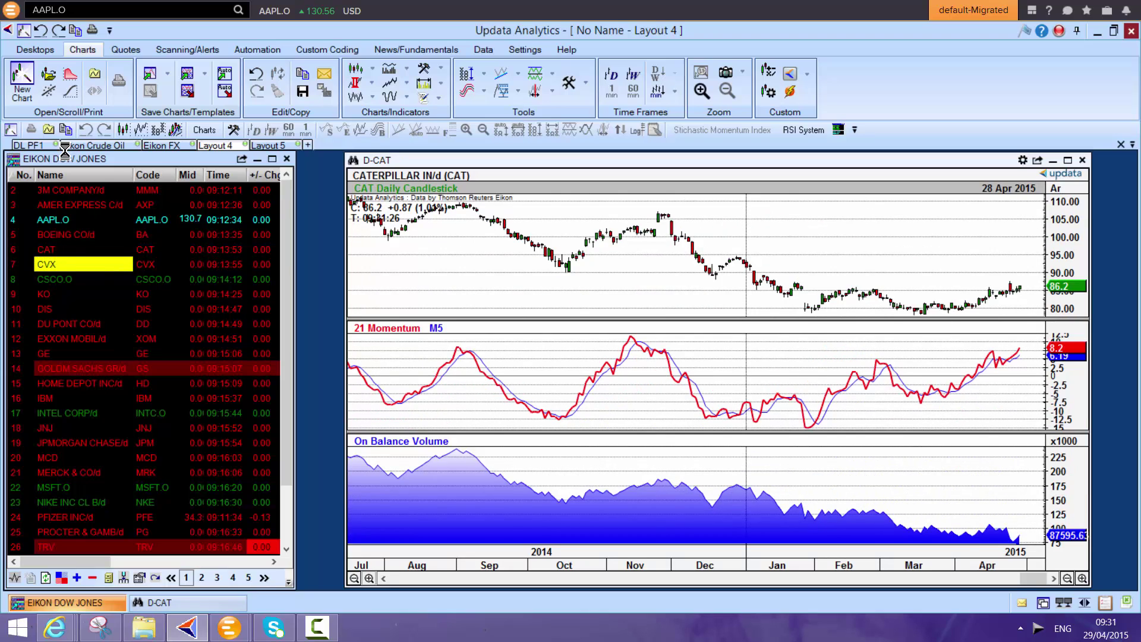
{"action": "key", "text": "Down"}
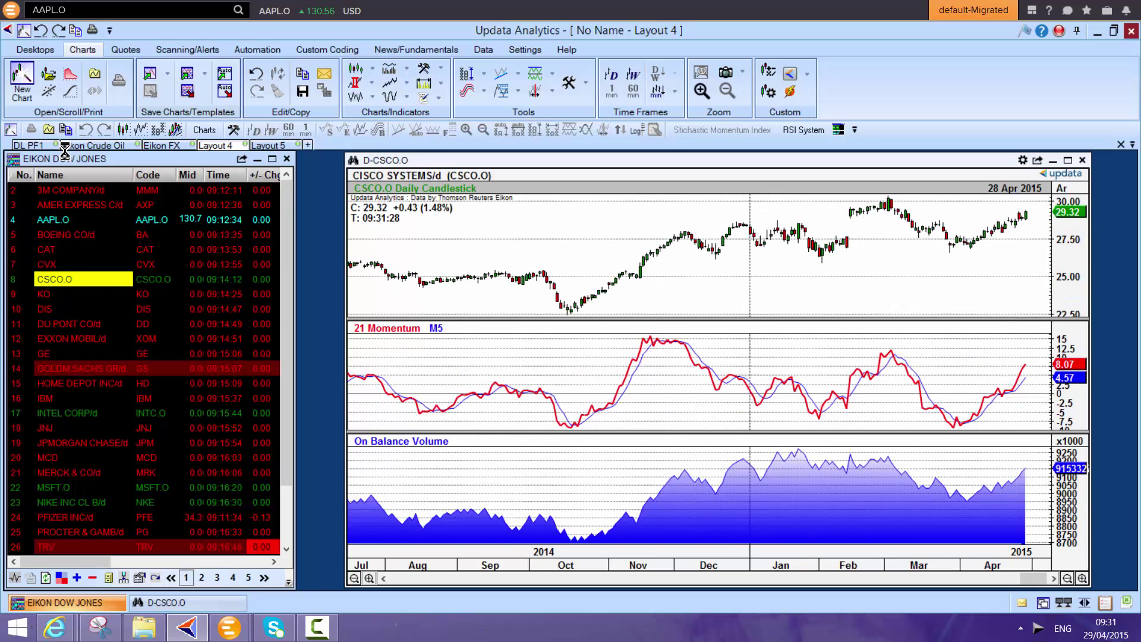
{"action": "key", "text": "Down"}
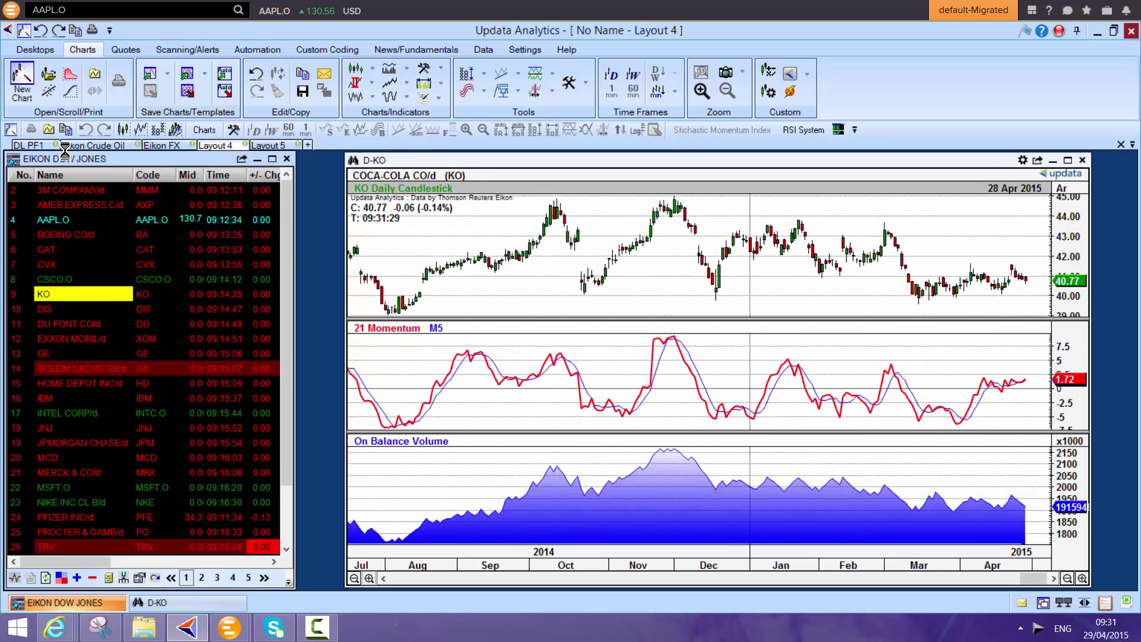
{"action": "key", "text": "Down"}
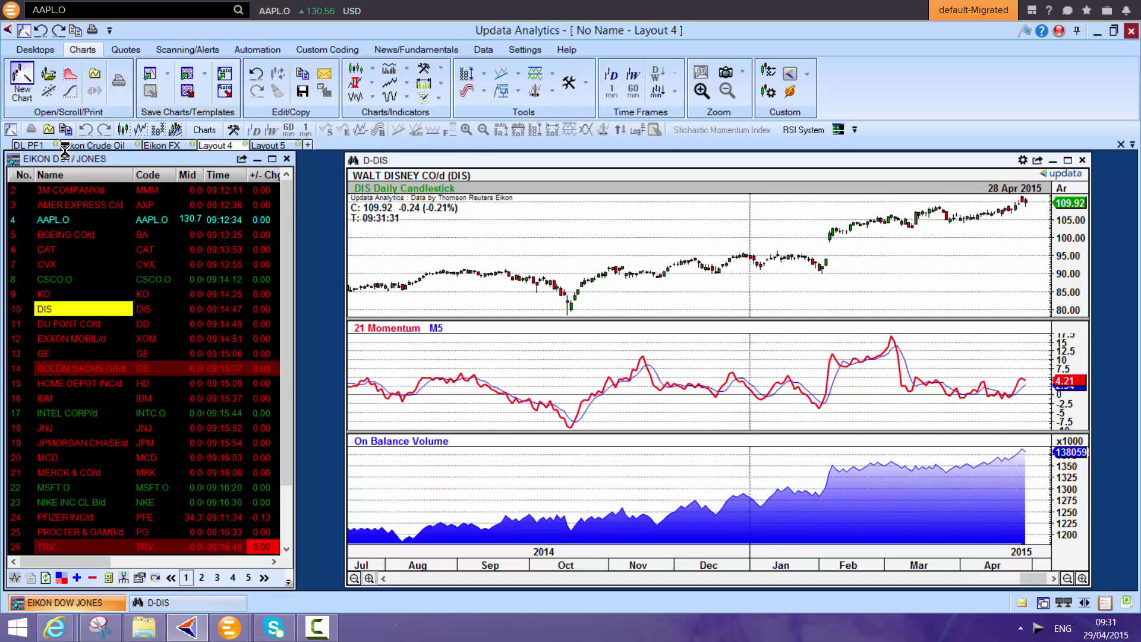
{"action": "double_click", "coordinate": [365, 182]}
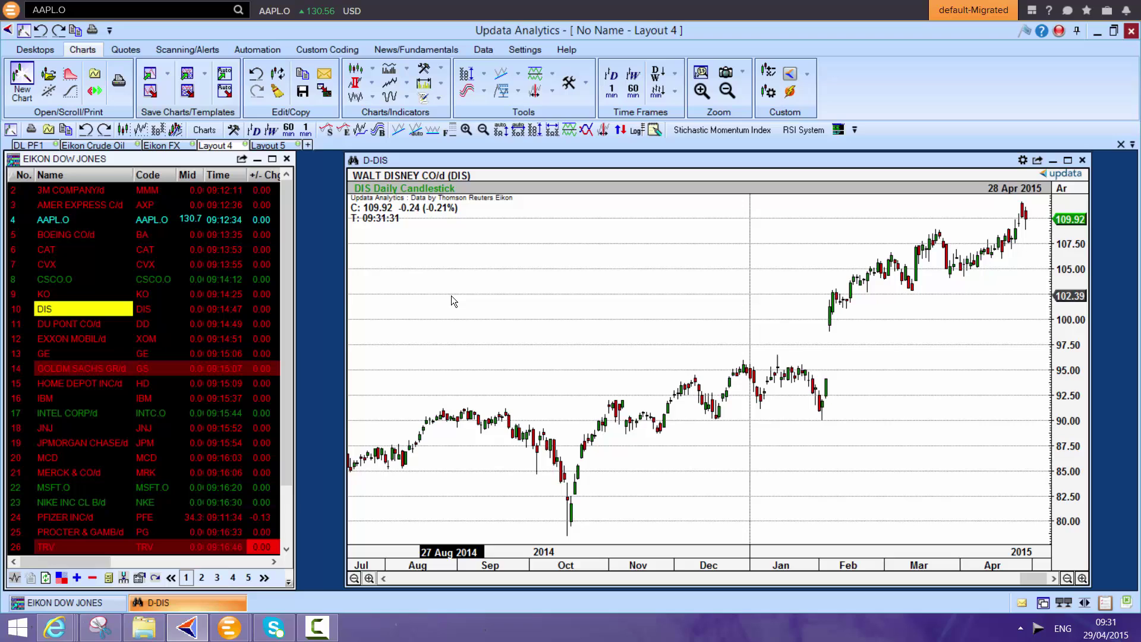
- Show 3M as a 60-minute candlestick chart with an Ichimoku overlay
{"action": "left_click", "coordinate": [65, 190]}
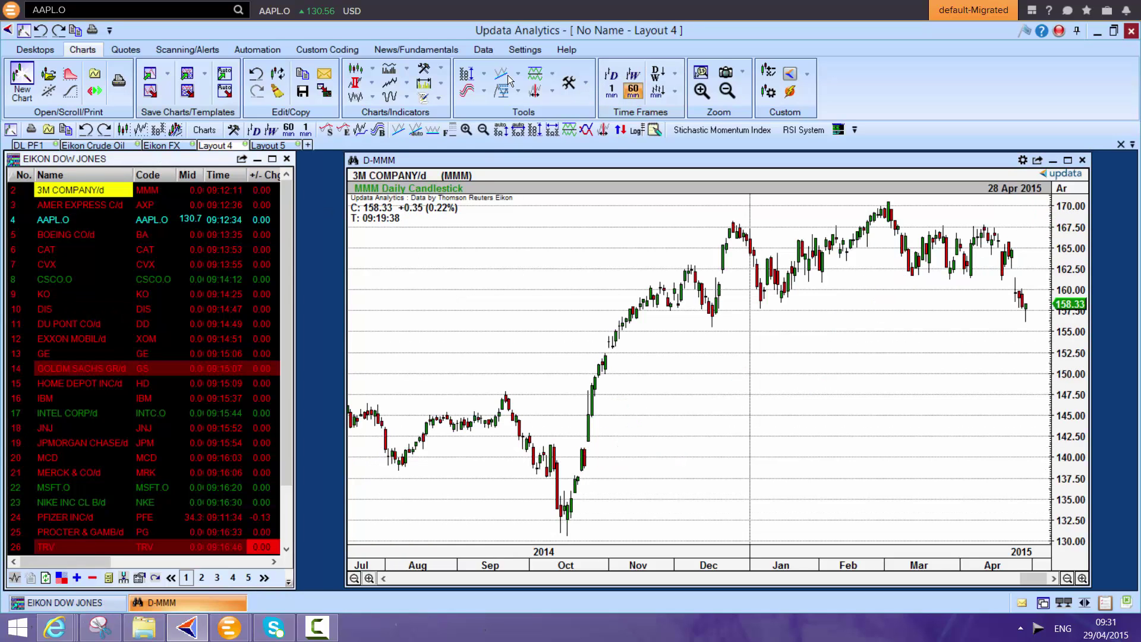
{"action": "left_click", "coordinate": [633, 89]}
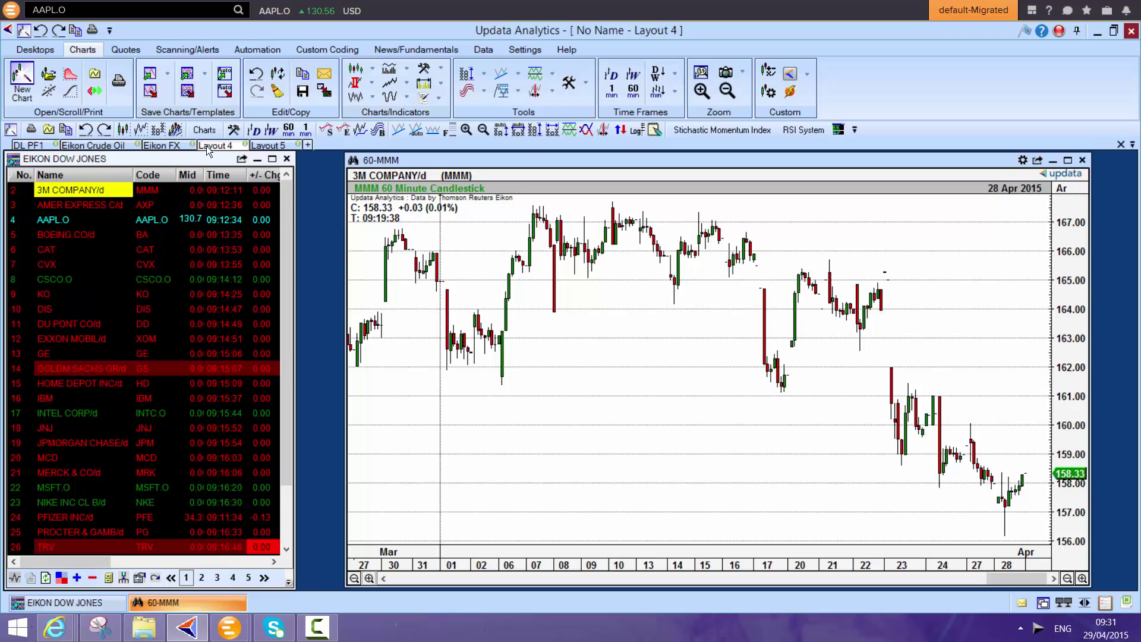
{"action": "left_click", "coordinate": [175, 129]}
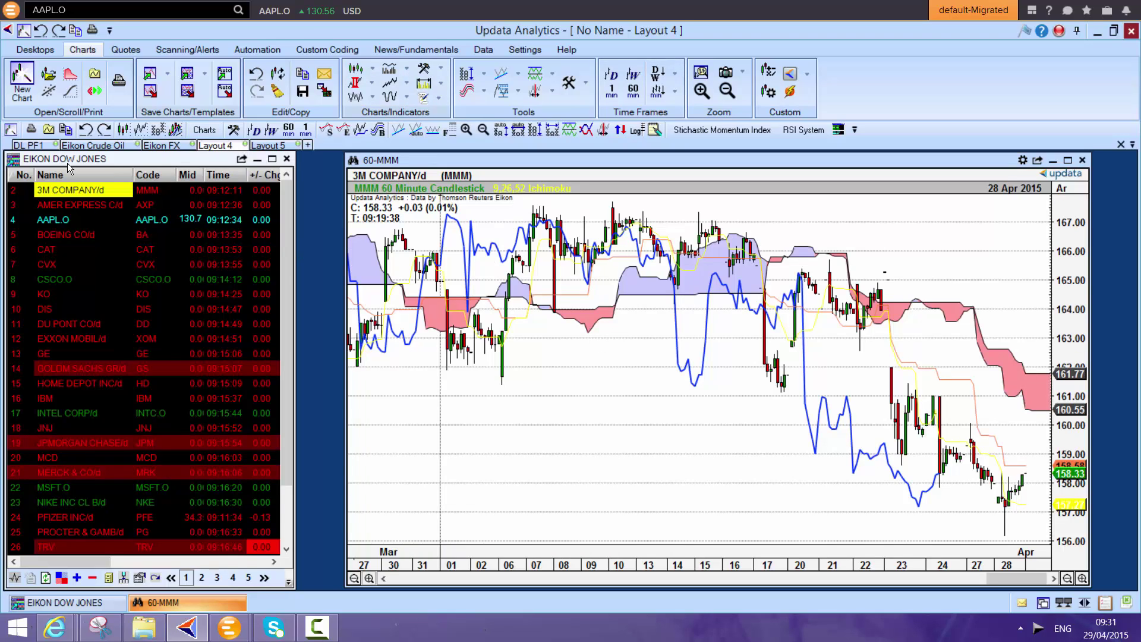
- Step through American Express, Apple, Boeing and Caterpillar in the Dow Jones list
{"action": "left_click", "coordinate": [83, 205]}
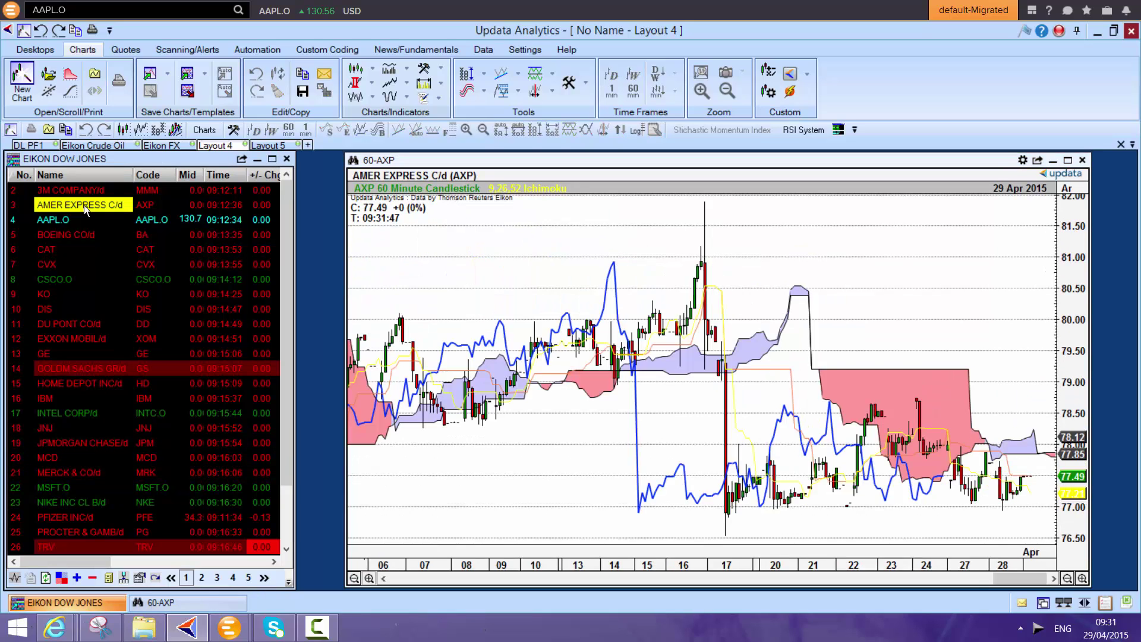
{"action": "key", "text": "Down"}
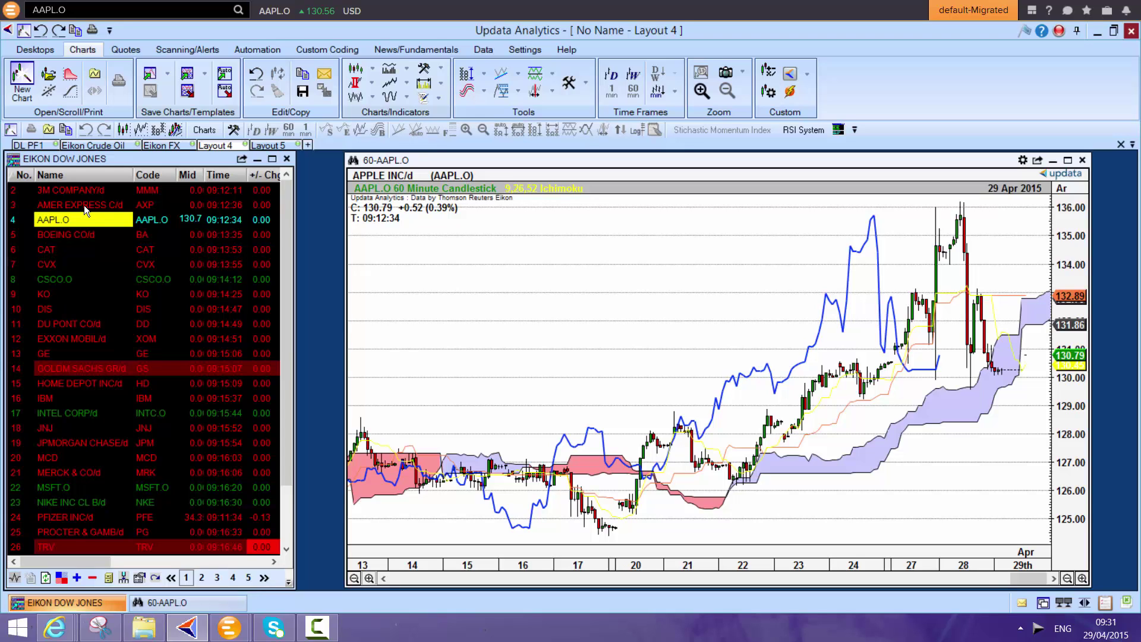
{"action": "key", "text": "Down"}
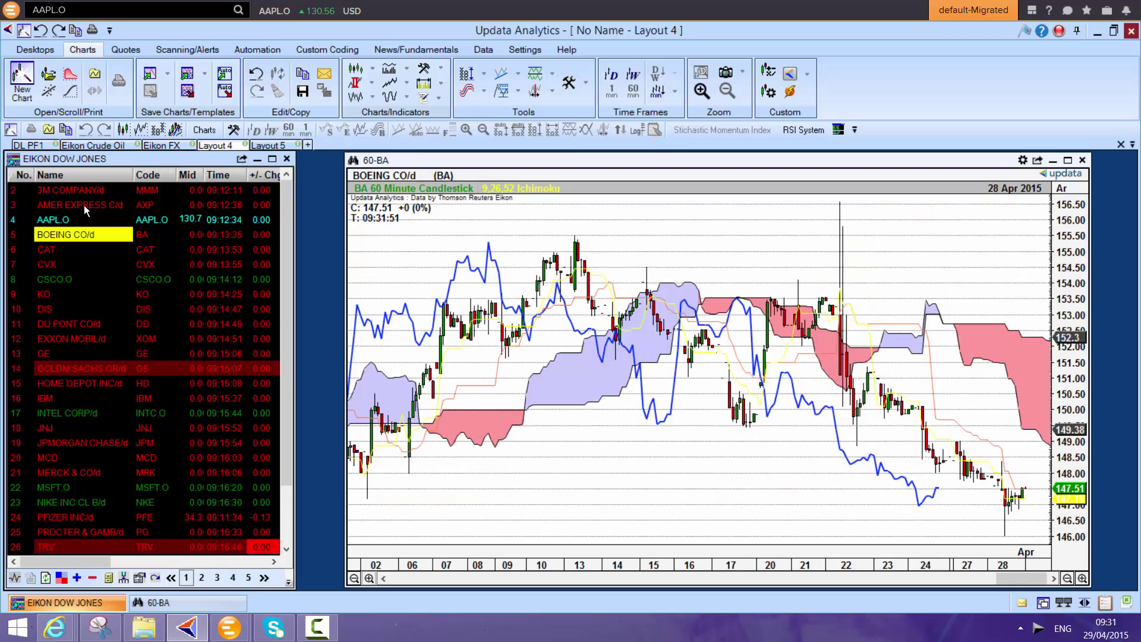
{"action": "key", "text": "Down"}
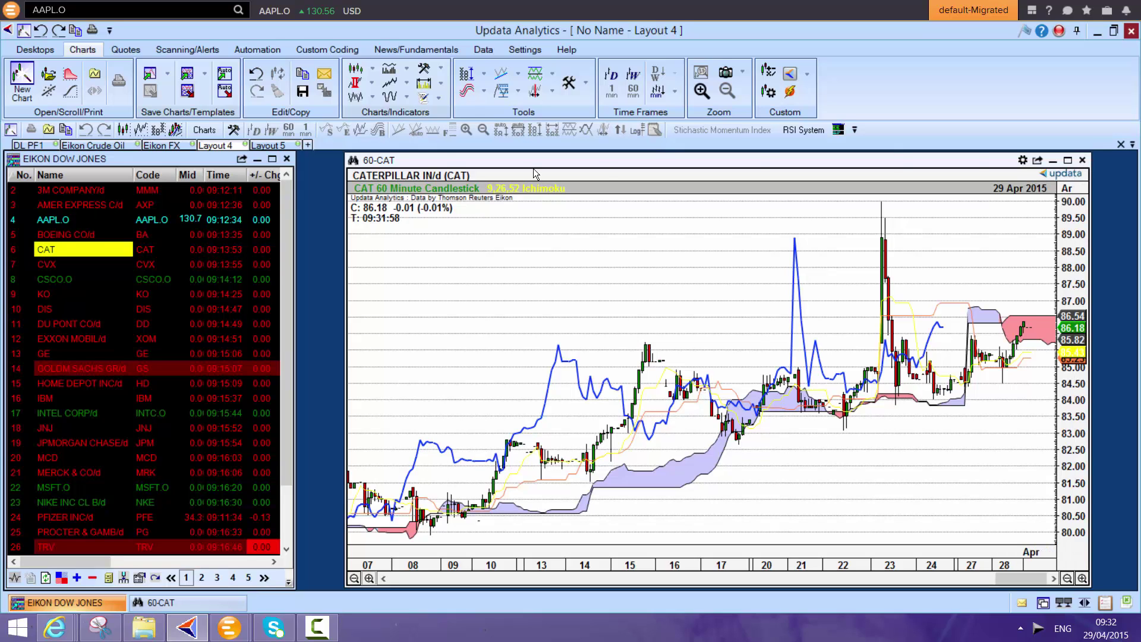
- Maximise the Layout 5 chart and replace AAPL.O with Light Crude CLc1 daily candles
{"action": "left_click", "coordinate": [288, 146]}
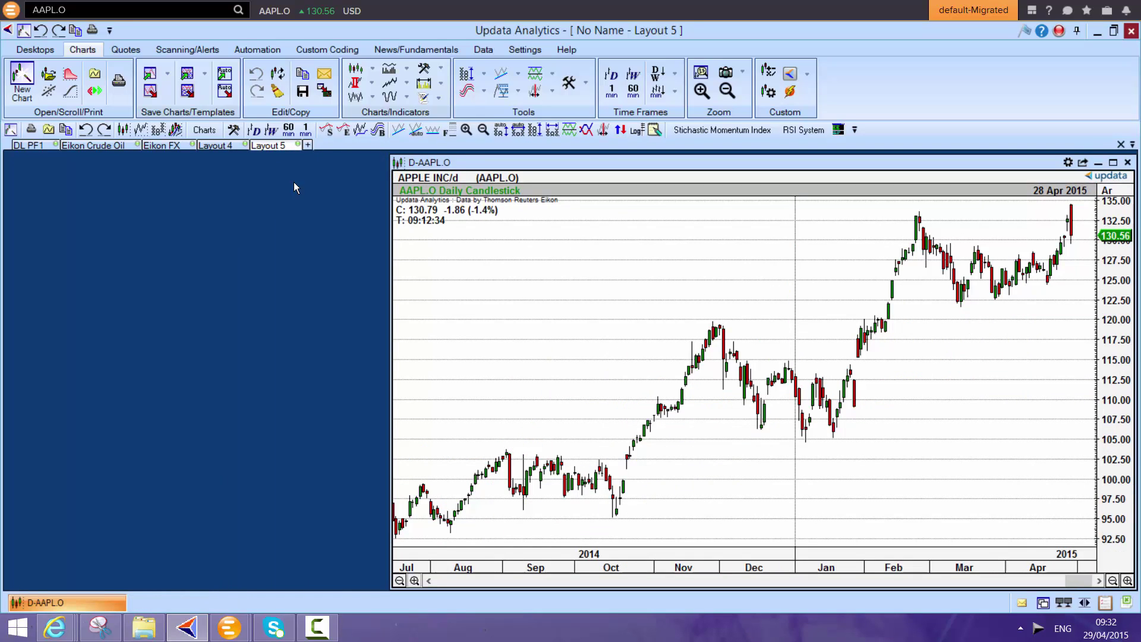
{"action": "left_click", "coordinate": [483, 131]}
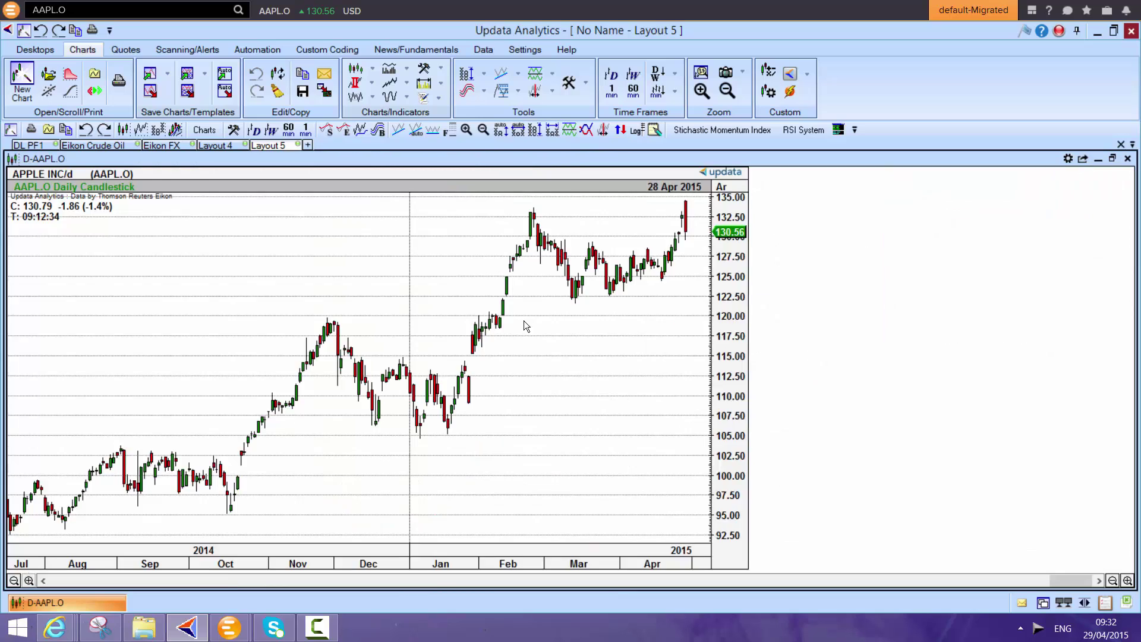
{"action": "key", "text": "ctrl+o"}
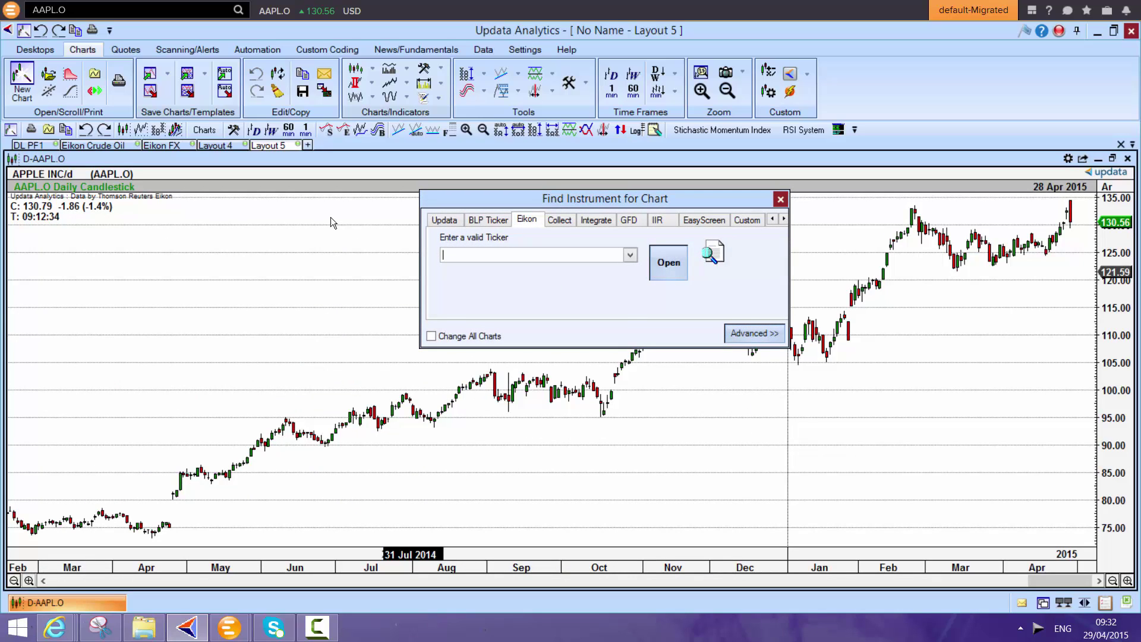
{"action": "type", "text": "CL"}
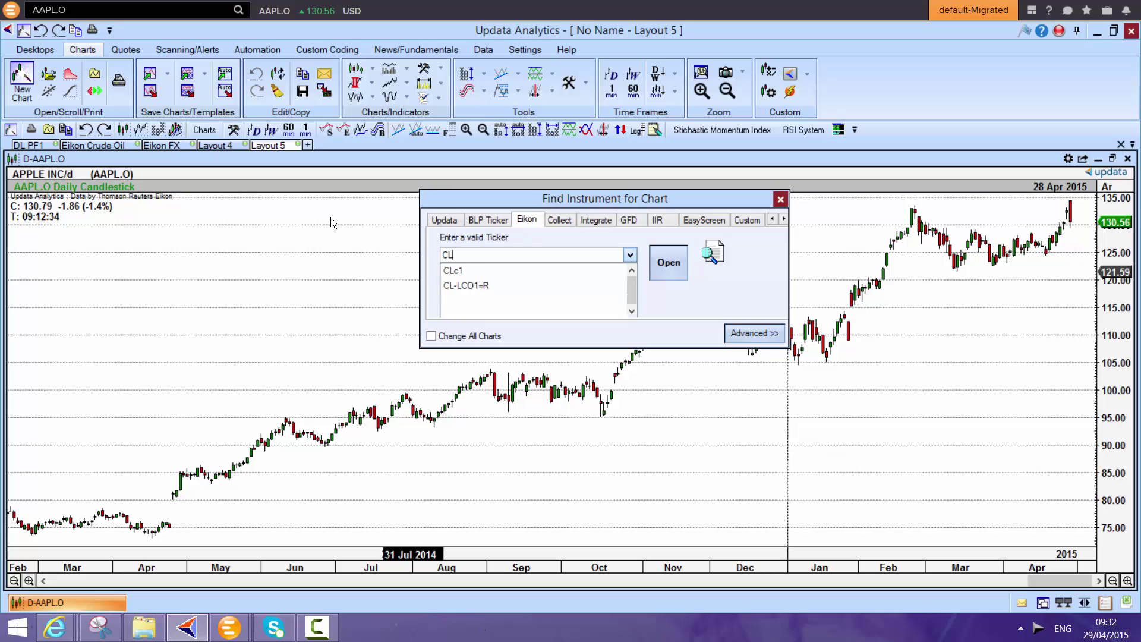
{"action": "key", "text": "Down"}
{"action": "key", "text": "Return"}
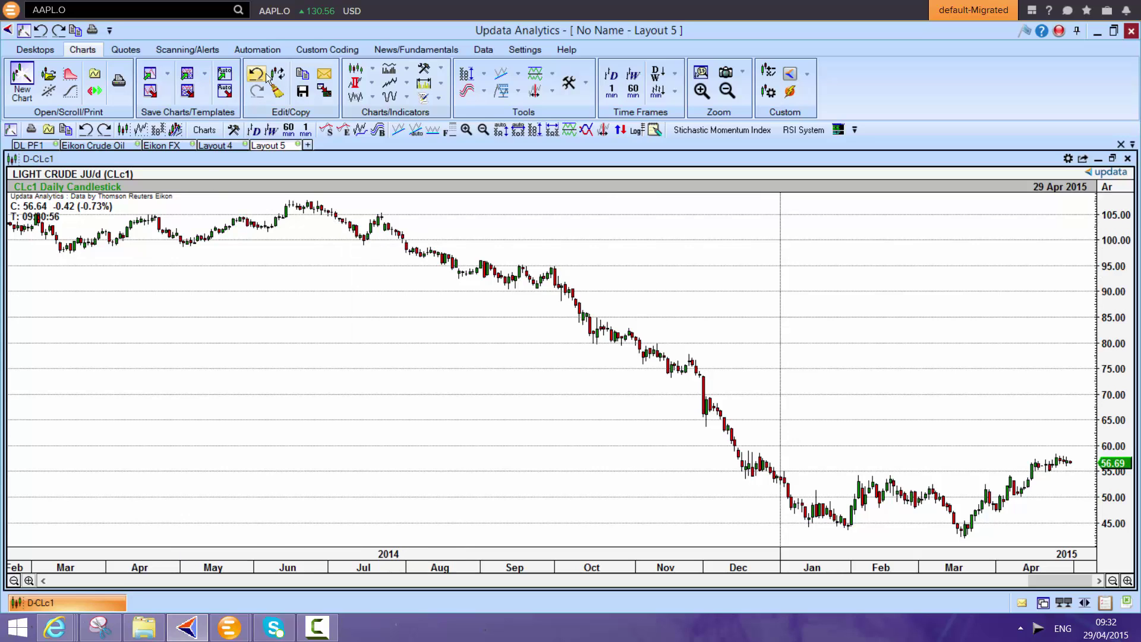
{"action": "left_click", "coordinate": [372, 68]}
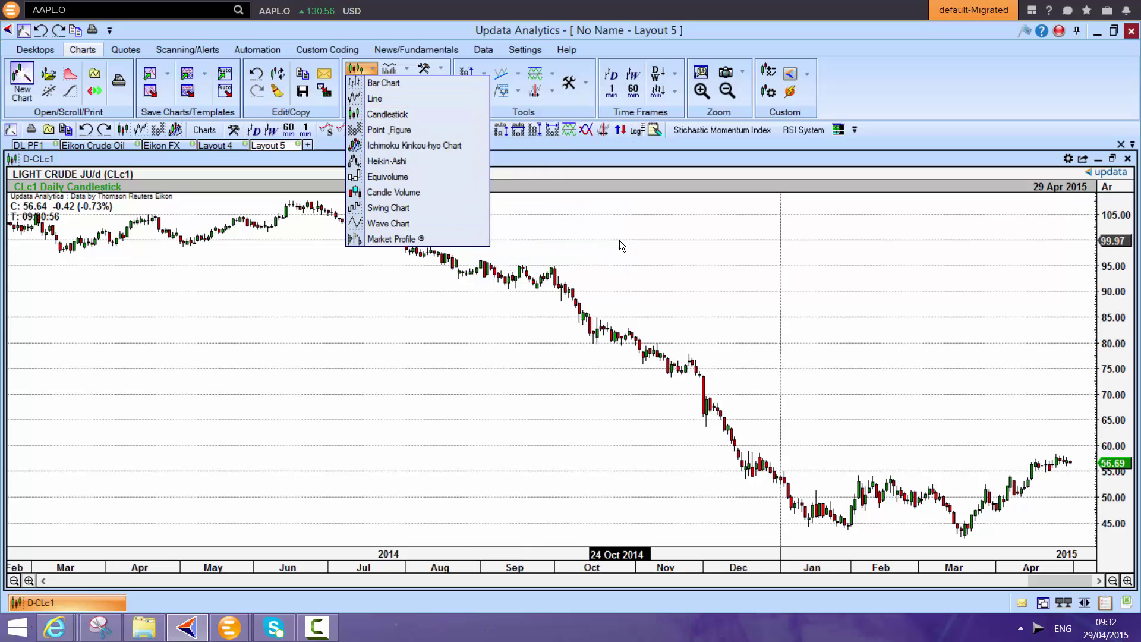
{"action": "left_click", "coordinate": [619, 240]}
{"action": "left_click", "coordinate": [371, 84]}
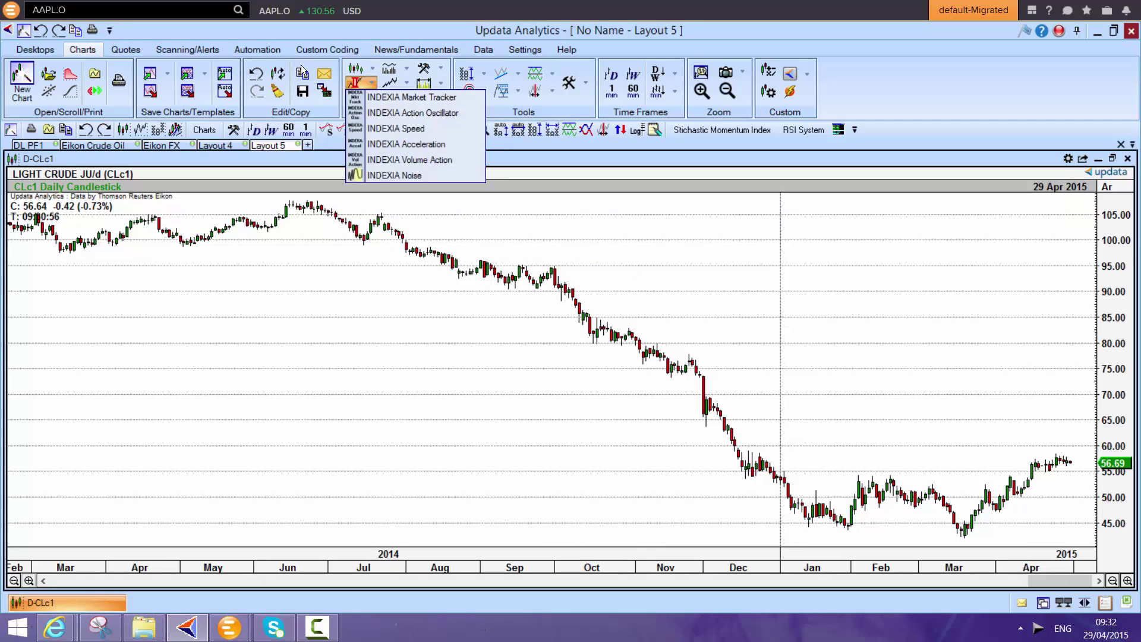
{"action": "left_click", "coordinate": [383, 97]}
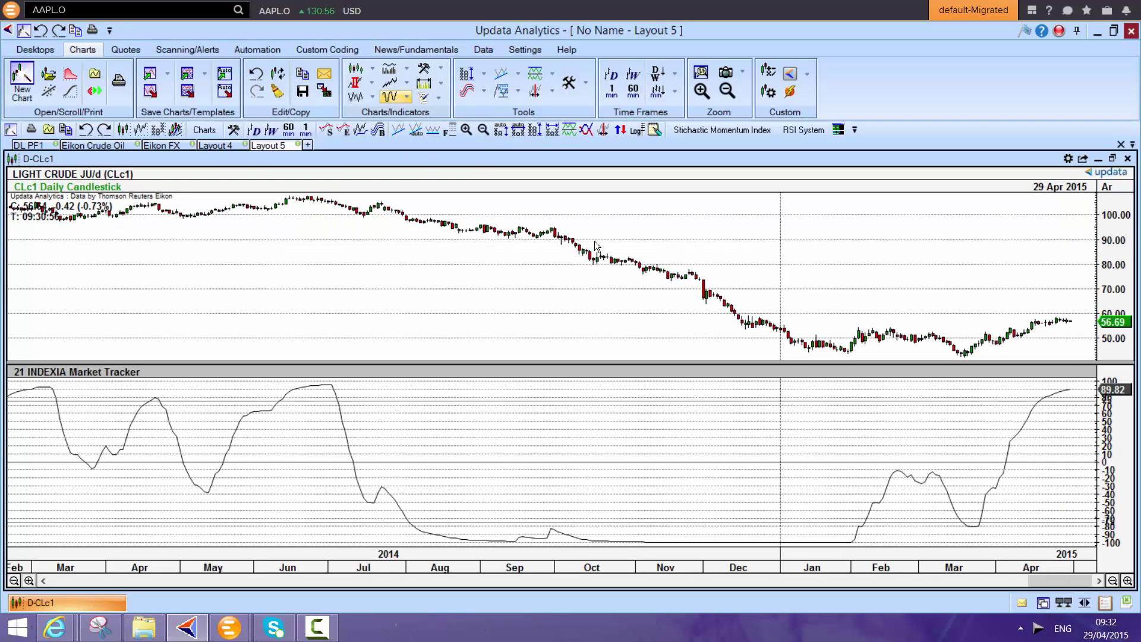
{"action": "left_click", "coordinate": [511, 177]}
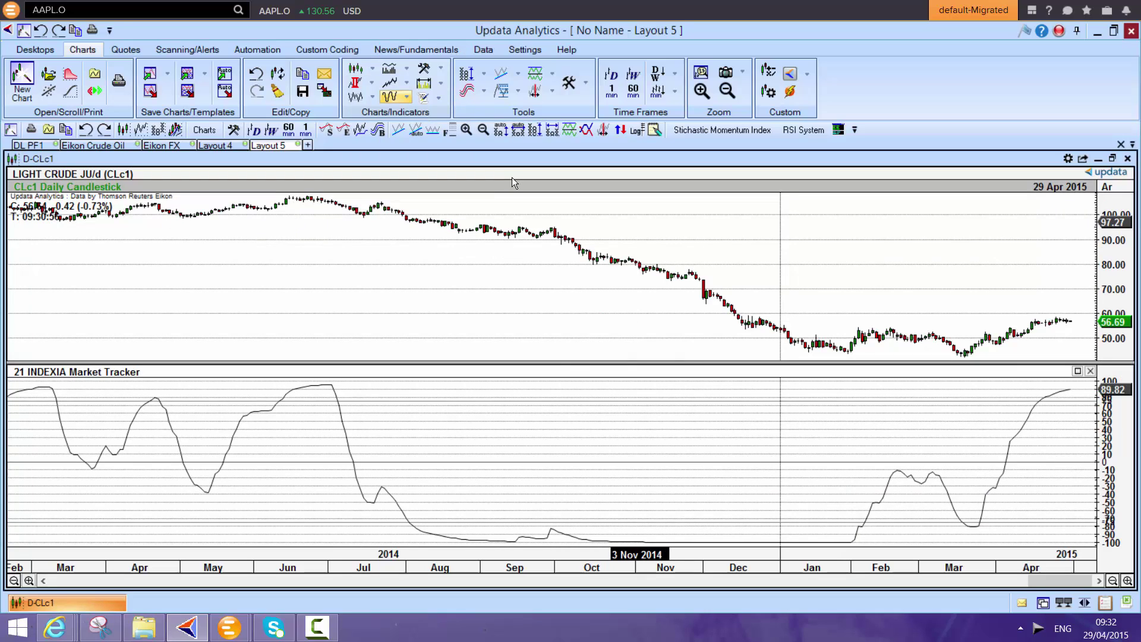
{"action": "key", "text": "ctrl+z"}
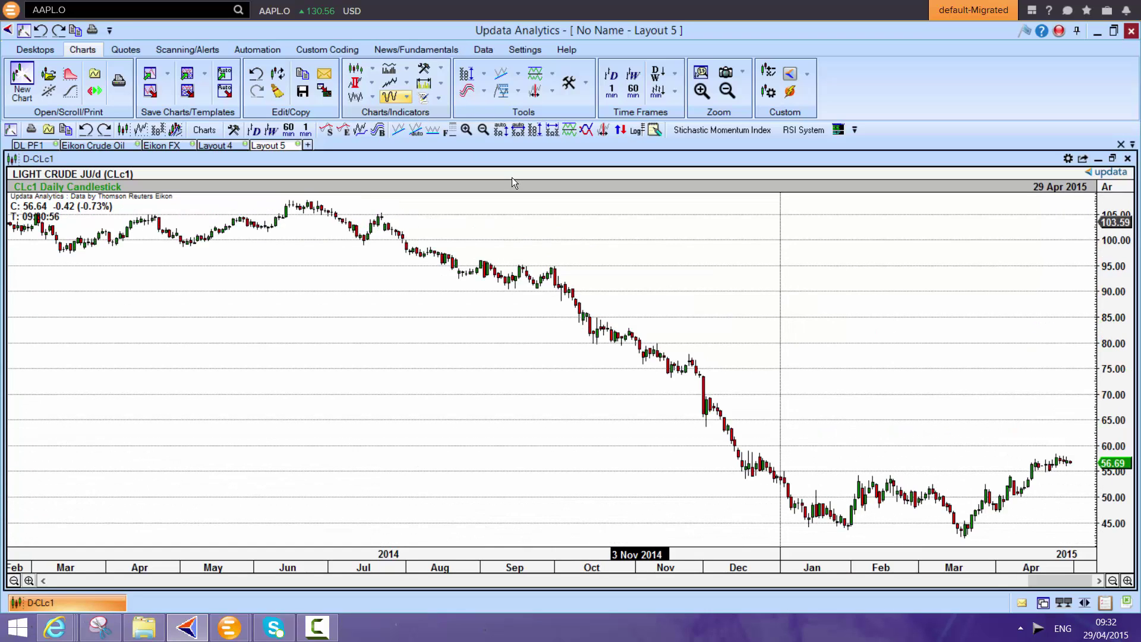
{"action": "left_click", "coordinate": [373, 98]}
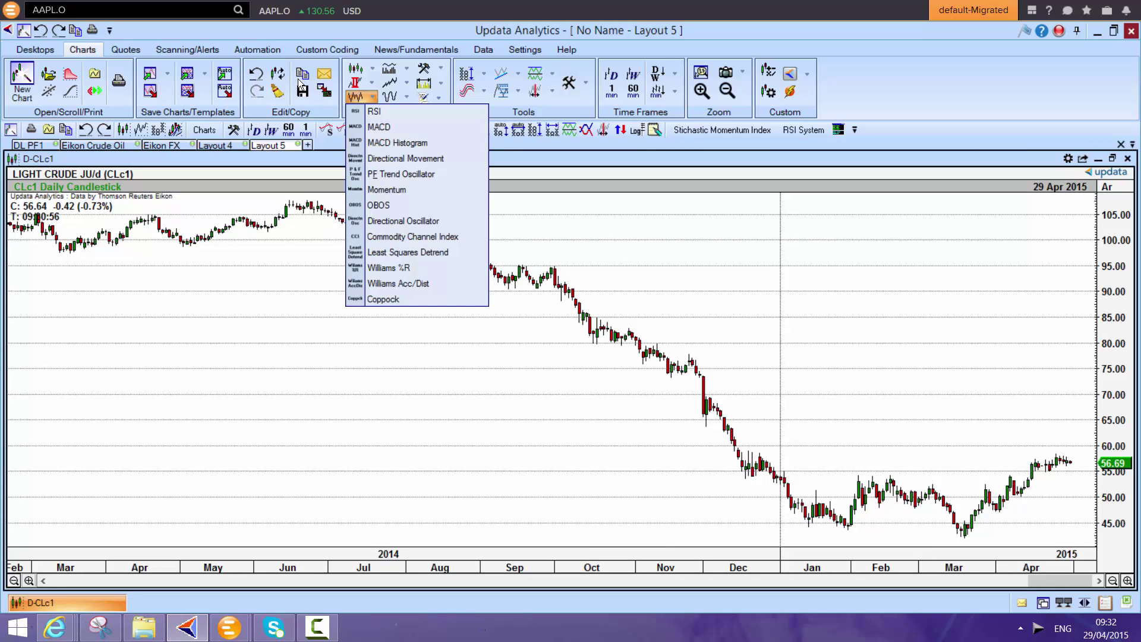
{"action": "left_click", "coordinate": [397, 143]}
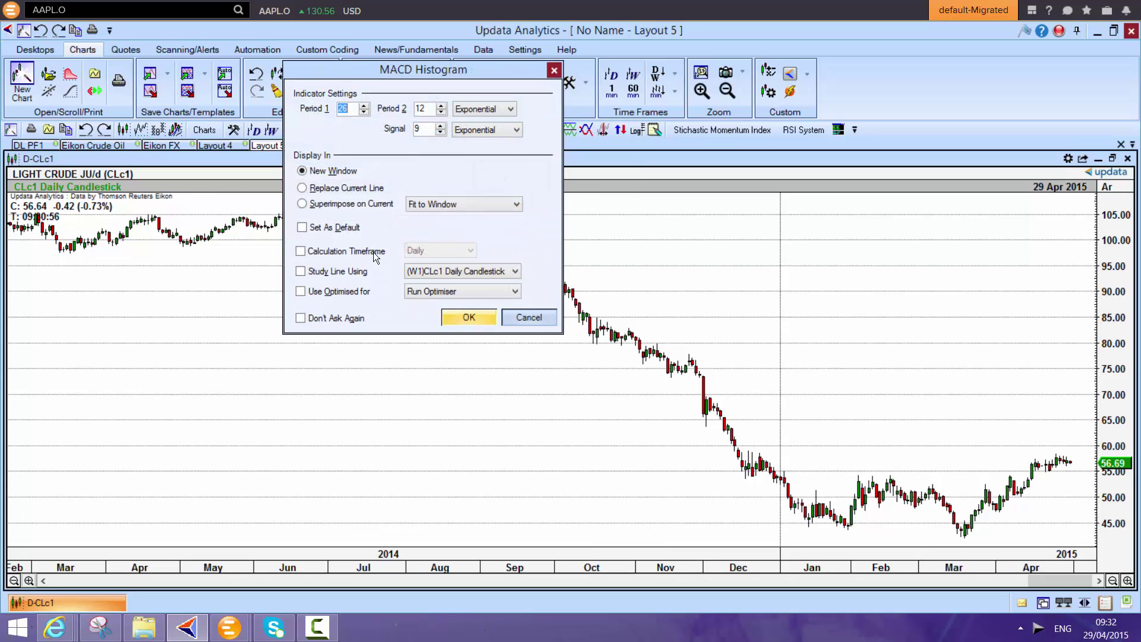
{"action": "key", "text": "Return"}
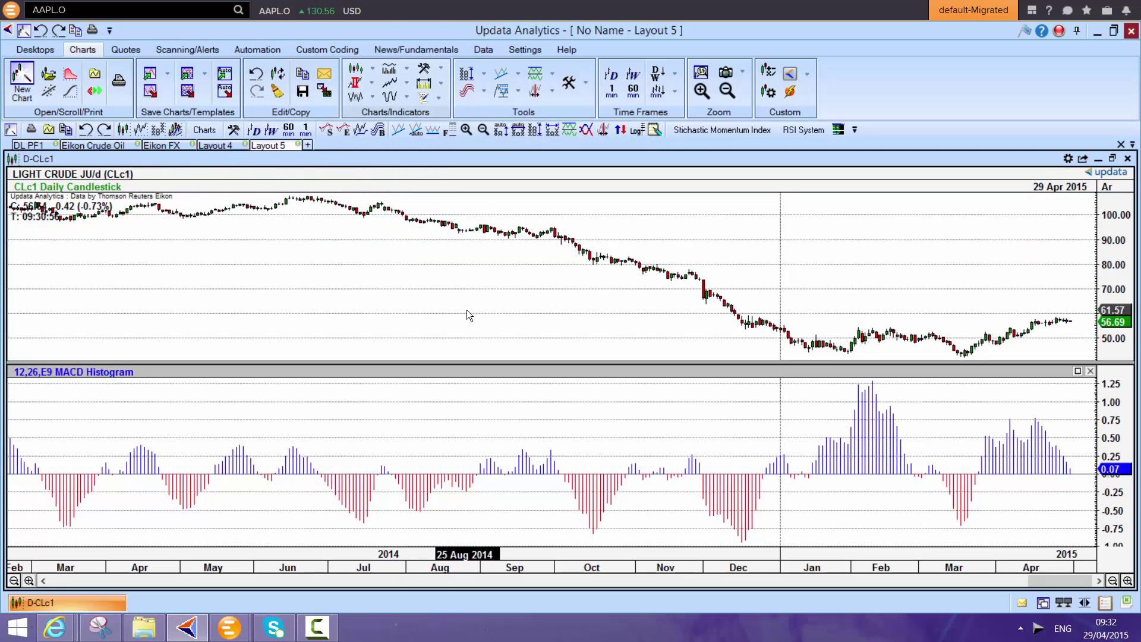
{"action": "key", "text": "ctrl+z"}
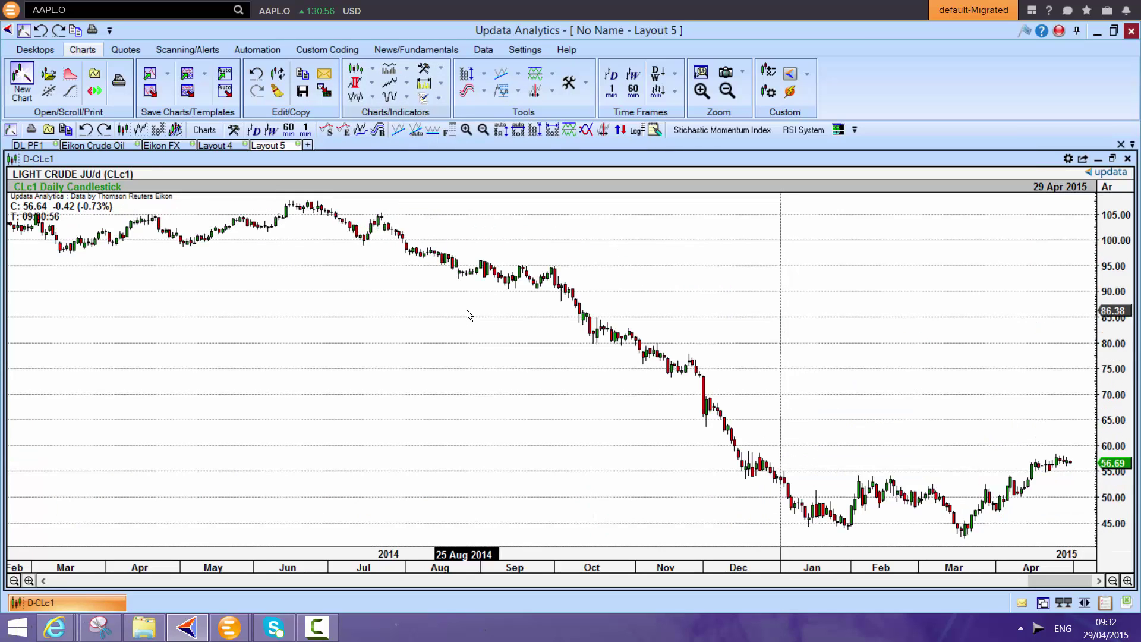
- Add a 65-period Historical Correlation panel against EUR= to the crude chart, then delete it
{"action": "left_click", "coordinate": [406, 97]}
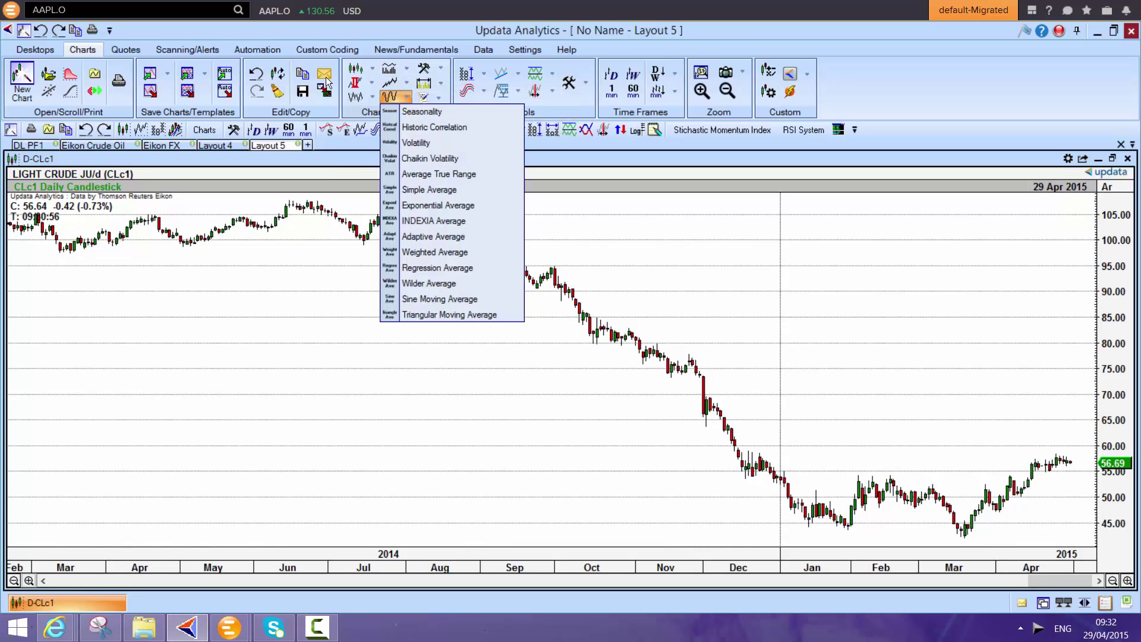
{"action": "left_click", "coordinate": [429, 127]}
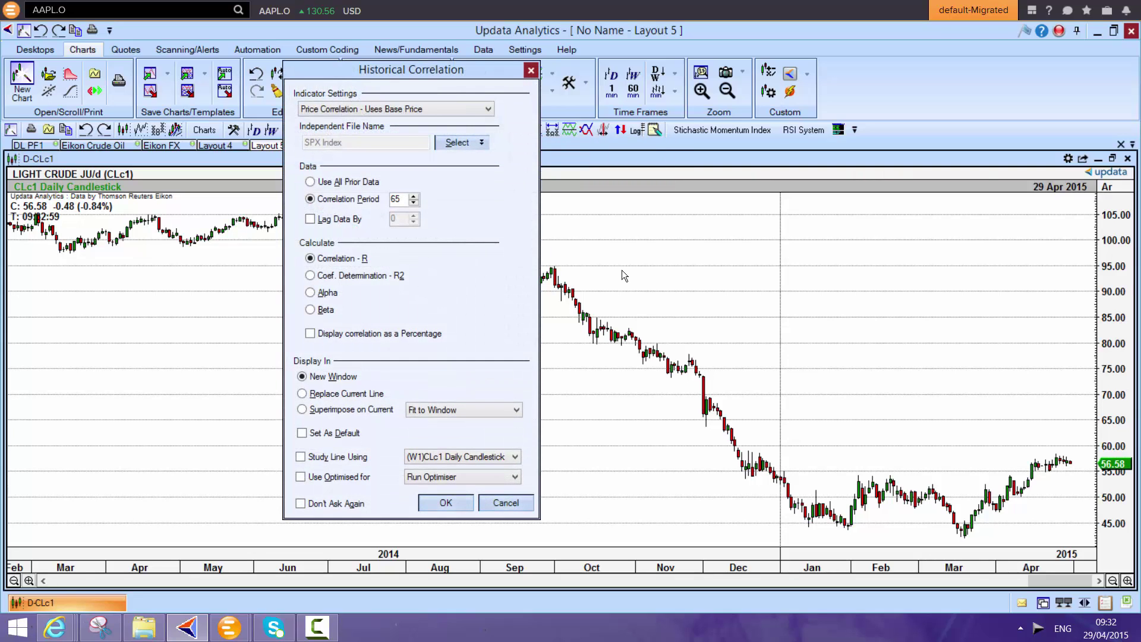
{"action": "left_click", "coordinate": [445, 147]}
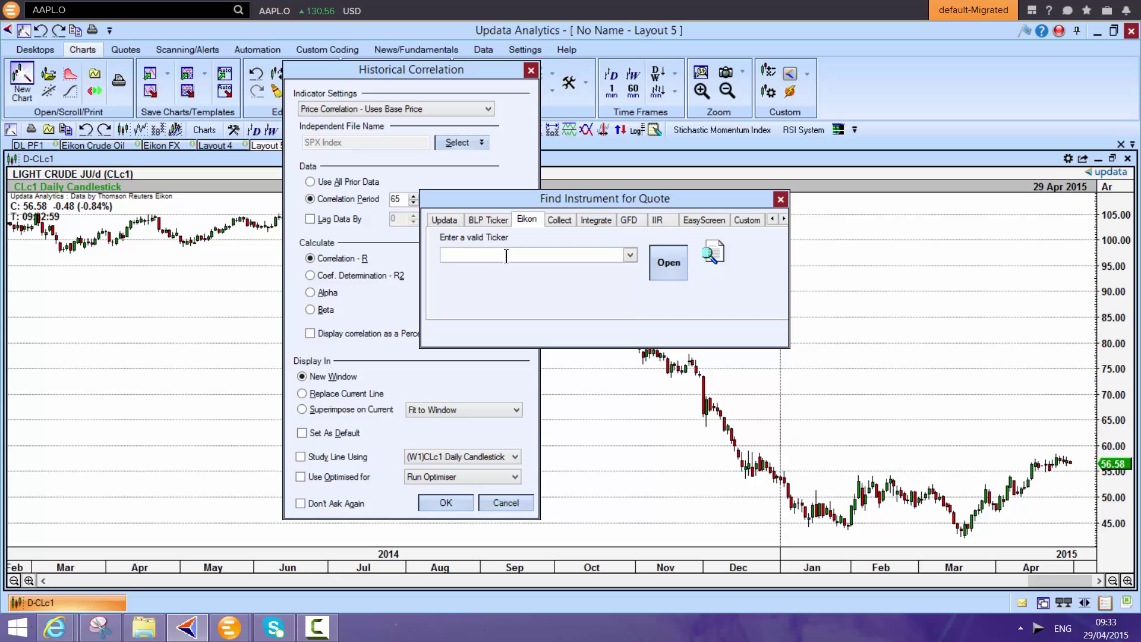
{"action": "type", "text": "EUR="}
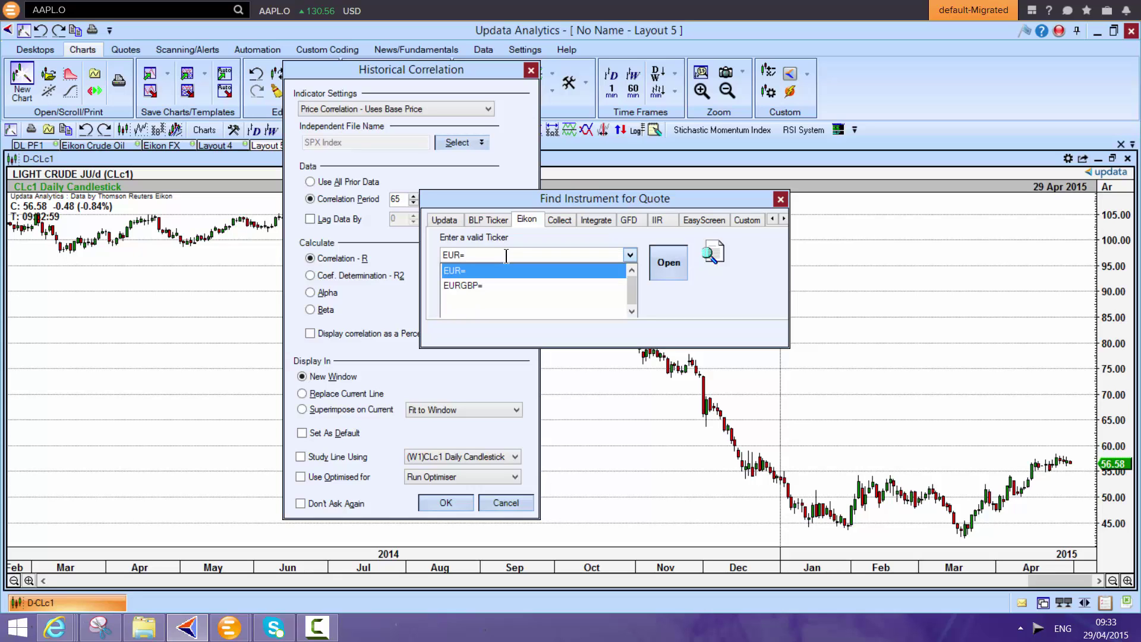
{"action": "key", "text": "Return"}
{"action": "left_click", "coordinate": [440, 504]}
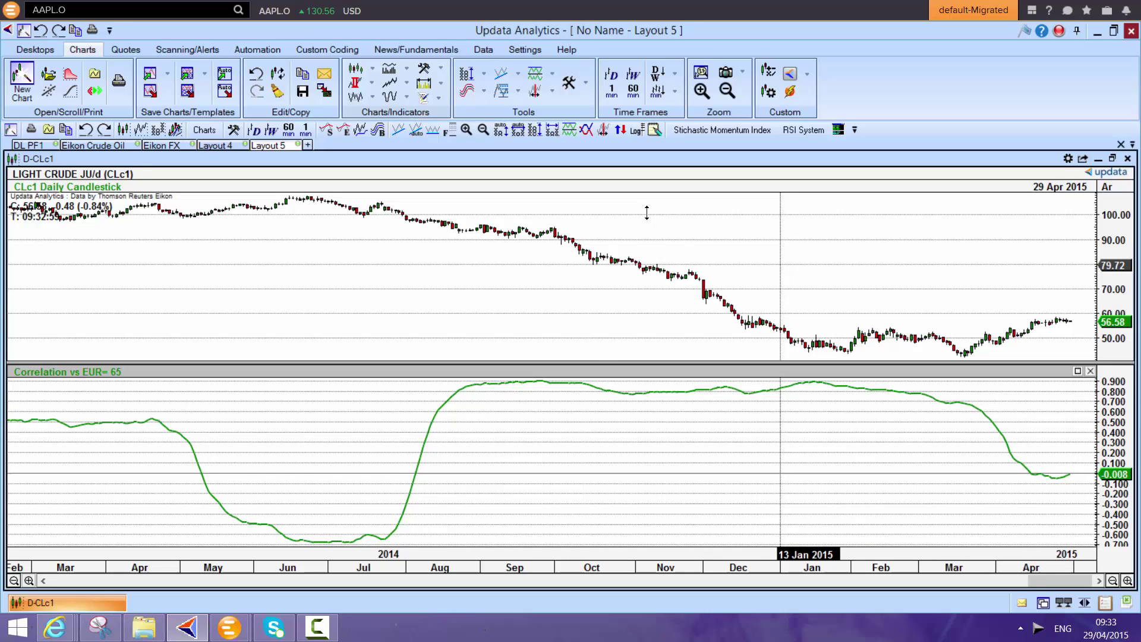
{"action": "key", "text": "Delete"}
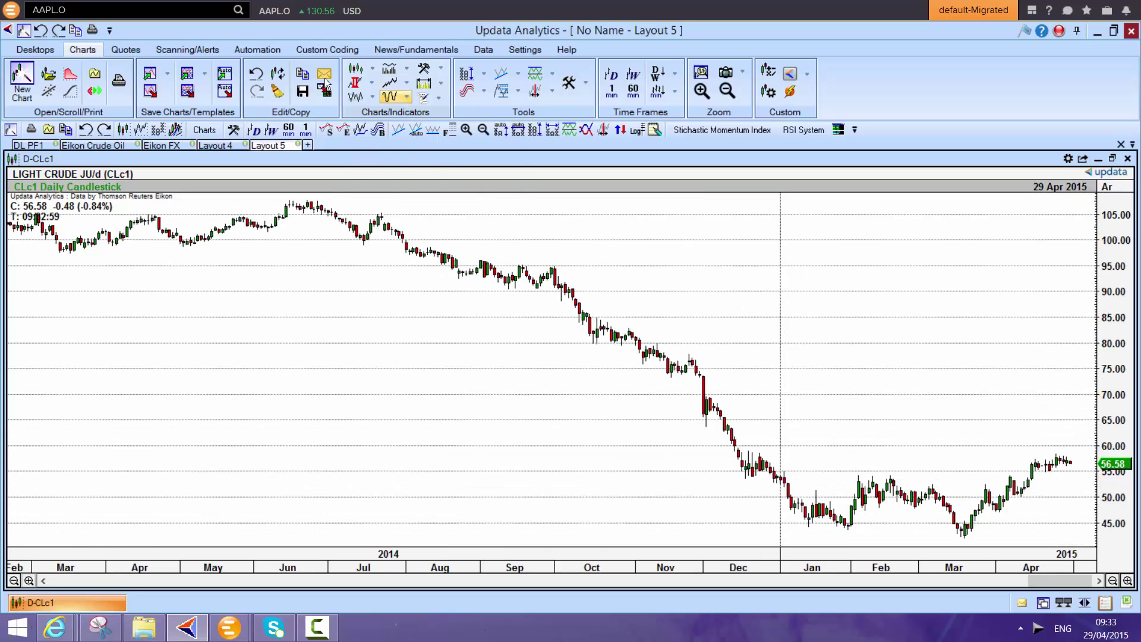
- Add a weighted annual Seasonality panel to the CLc1 chart
{"action": "left_click", "coordinate": [407, 97]}
{"action": "left_click", "coordinate": [422, 112]}
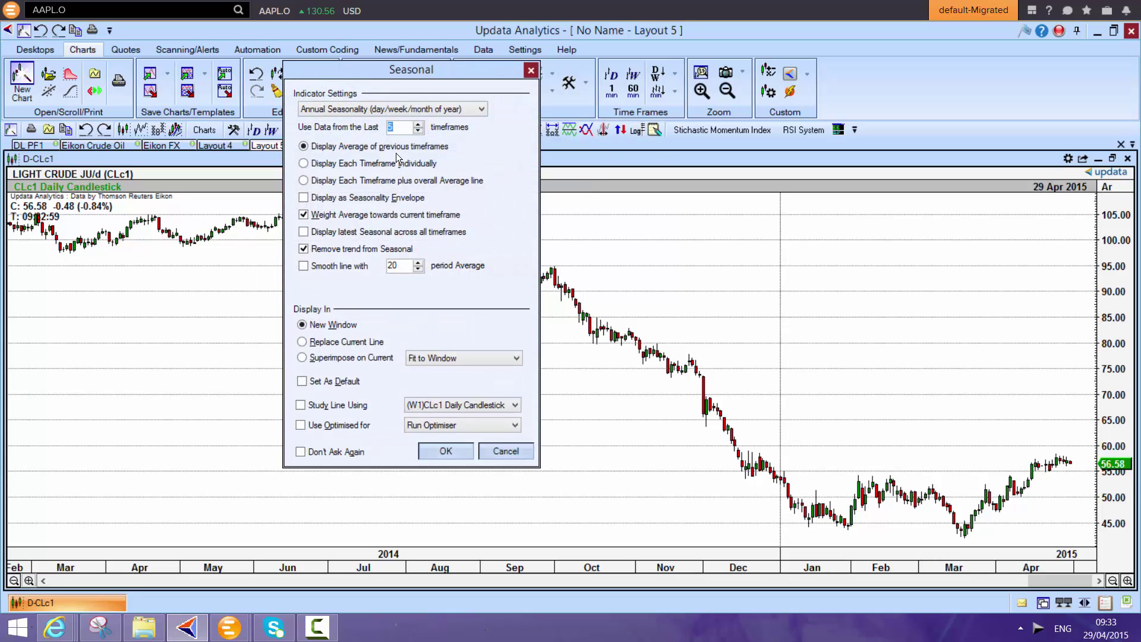
{"action": "left_click", "coordinate": [440, 450]}
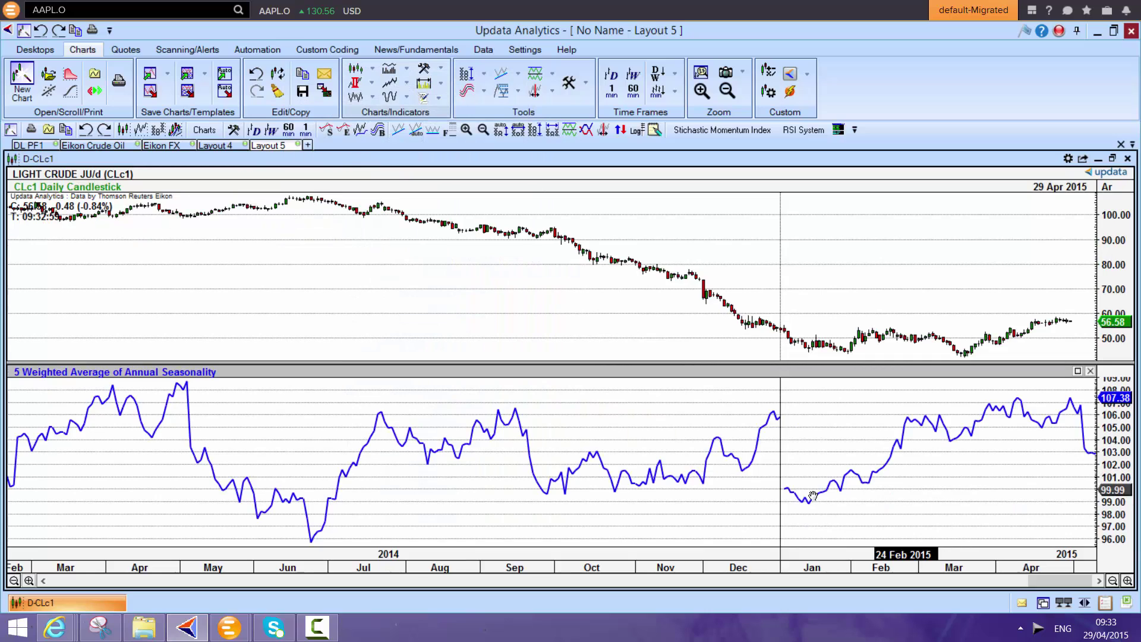
- Pan the chart and remove the seasonality pane, leaving CLc1 candlesticks alone
{"action": "left_click_drag", "start_coordinate": [885, 484], "coordinate": [632, 492]}
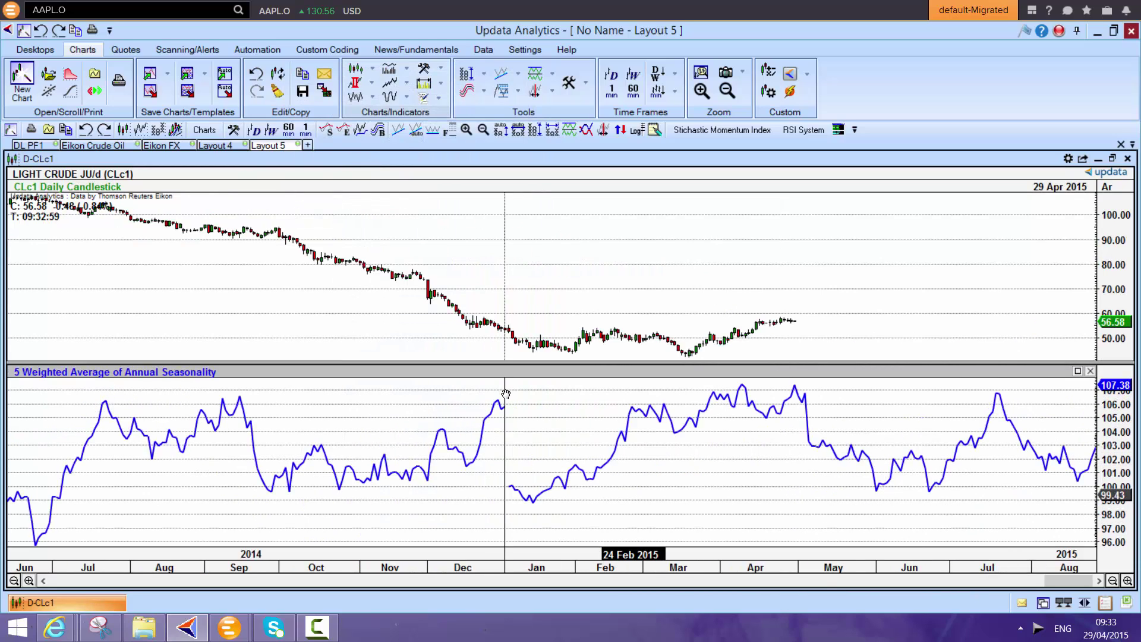
{"action": "left_click", "coordinate": [564, 192]}
{"action": "double_click", "coordinate": [565, 192]}
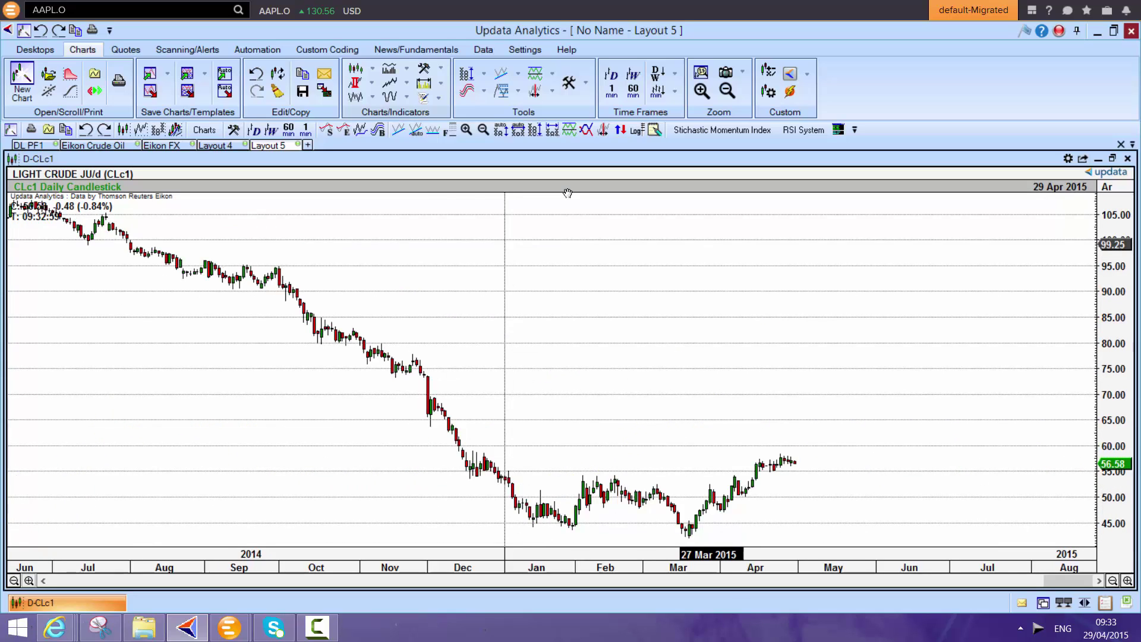
{"action": "left_click_drag", "start_coordinate": [690, 313], "coordinate": [911, 303]}
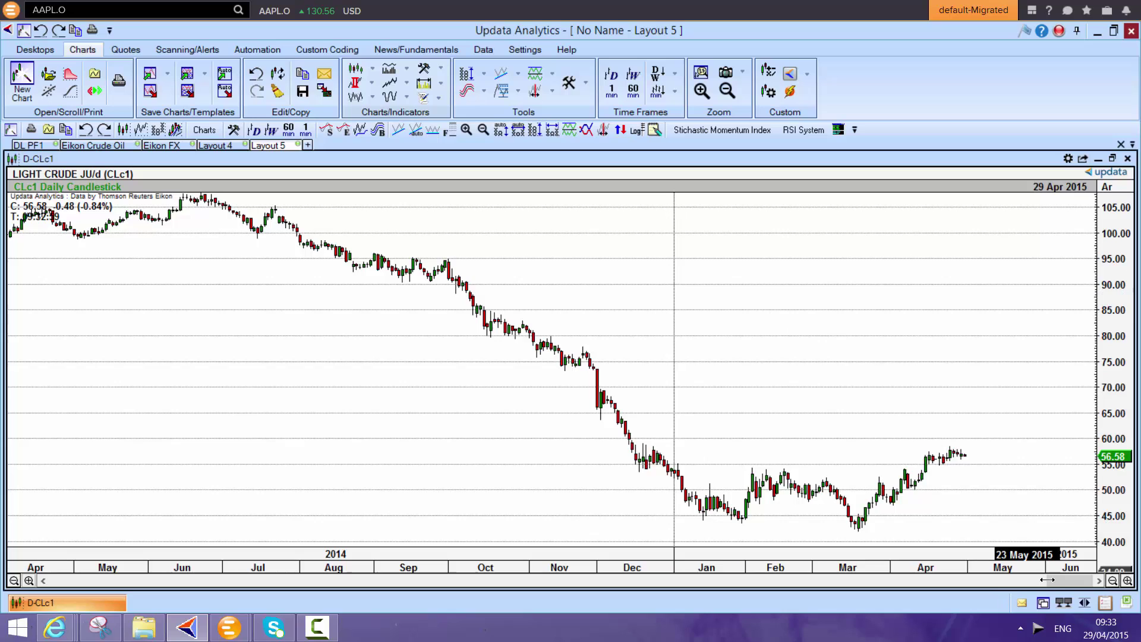
{"action": "mouse_move", "coordinate": [1036, 580]}
{"action": "left_mouse_down"}
{"action": "mouse_move", "coordinate": [1002, 582]}
{"action": "mouse_move", "coordinate": [1032, 581]}
{"action": "left_mouse_up"}
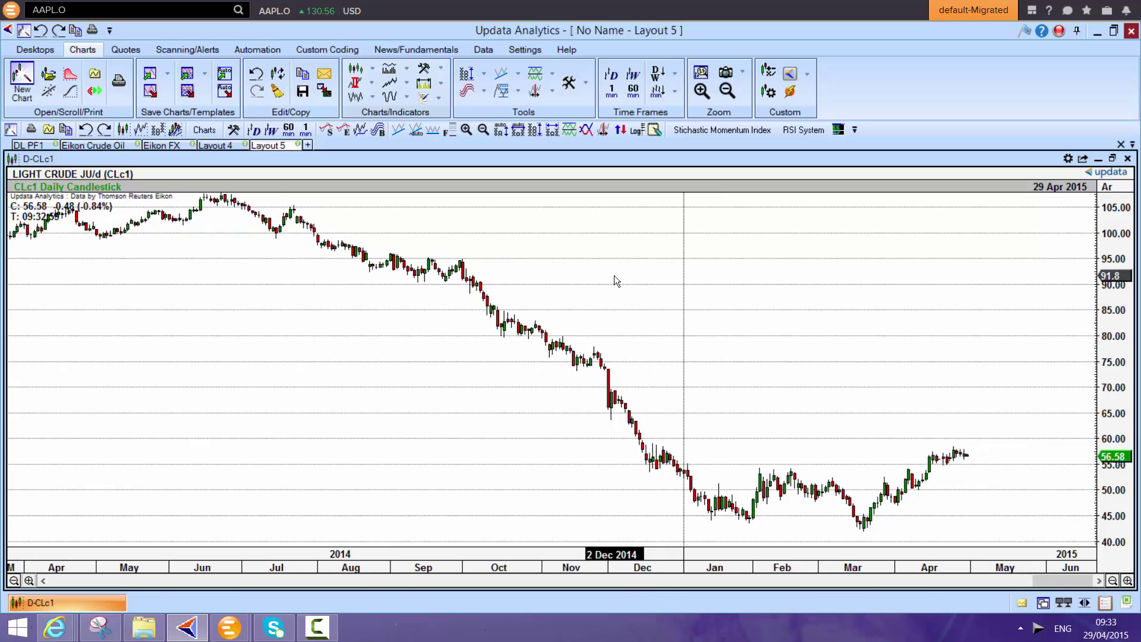
- Add 21- and 34-period simple moving averages with crossover signal arrows
{"action": "type", "text": "21"}
{"action": "key", "text": "Return"}
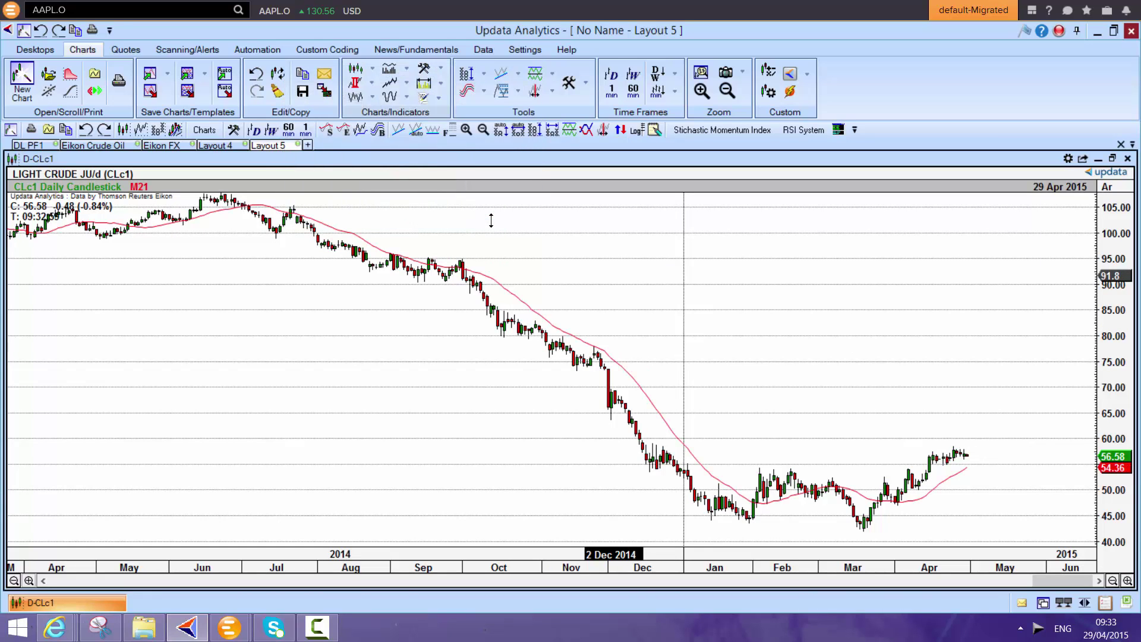
{"action": "double_click", "coordinate": [491, 220]}
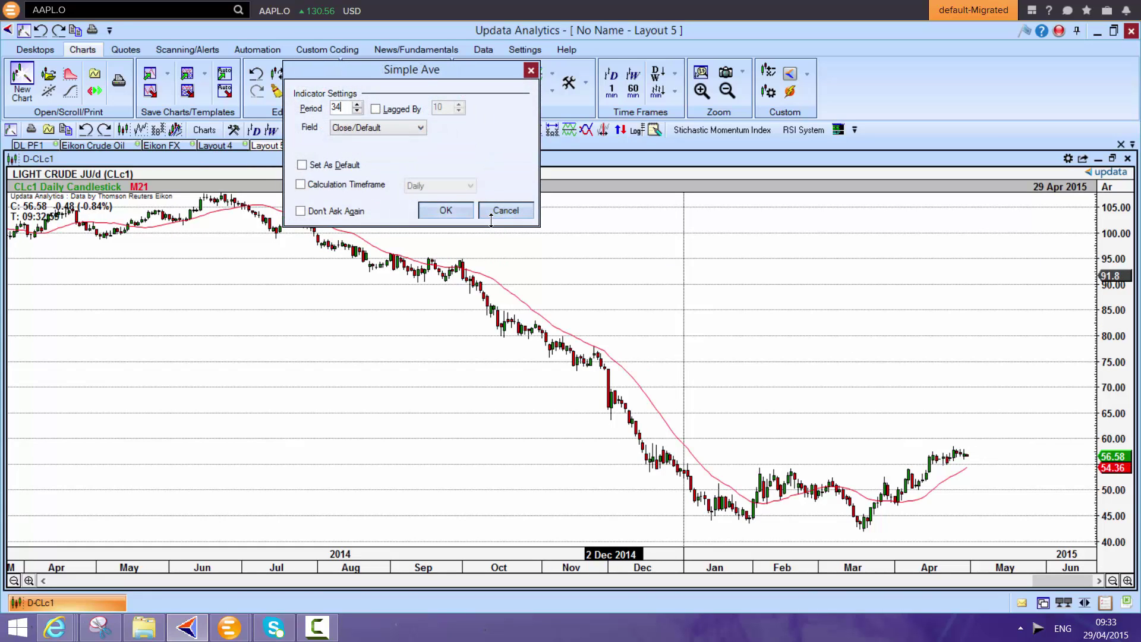
{"action": "key", "text": "Return"}
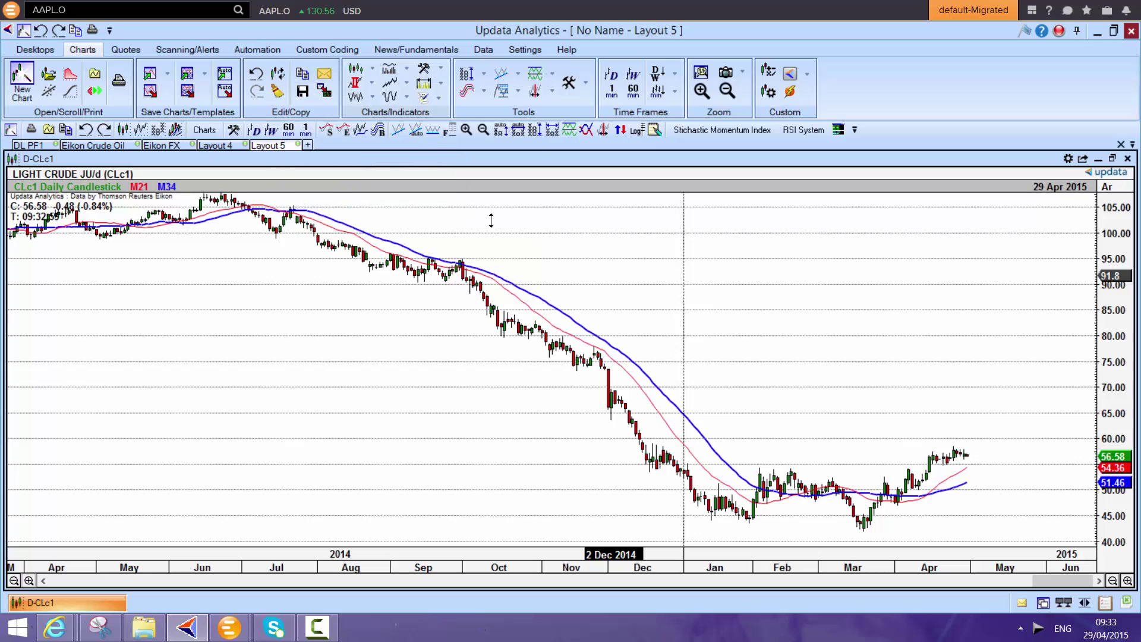
{"action": "left_click", "coordinate": [621, 131]}
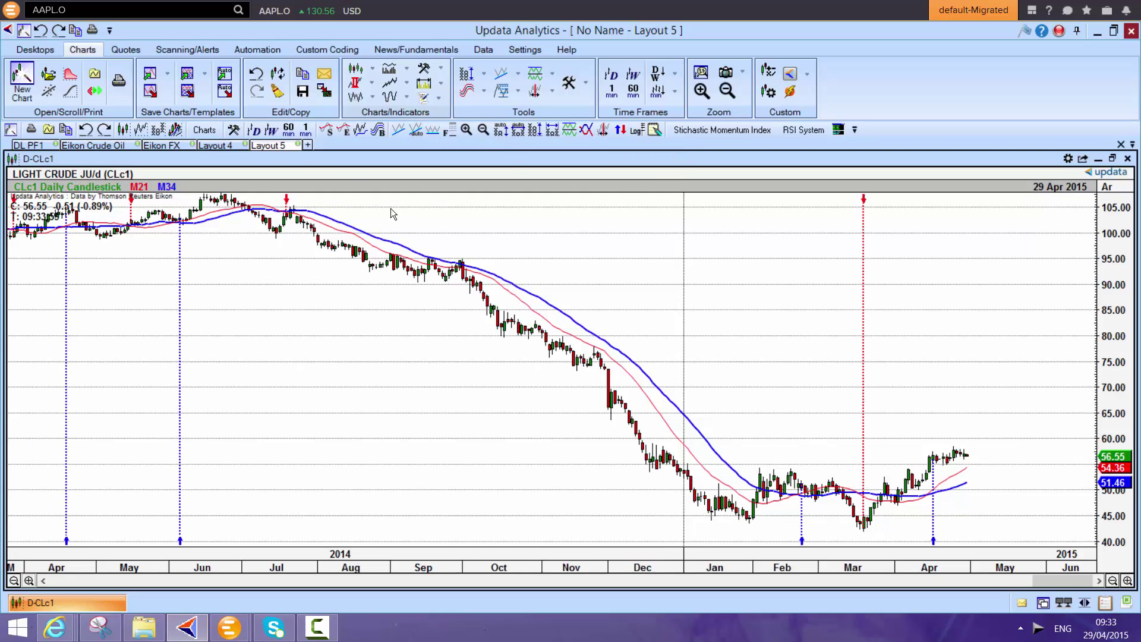
- Add a 14-period RSI panel with its own 21-period average
{"action": "left_click", "coordinate": [205, 130]}
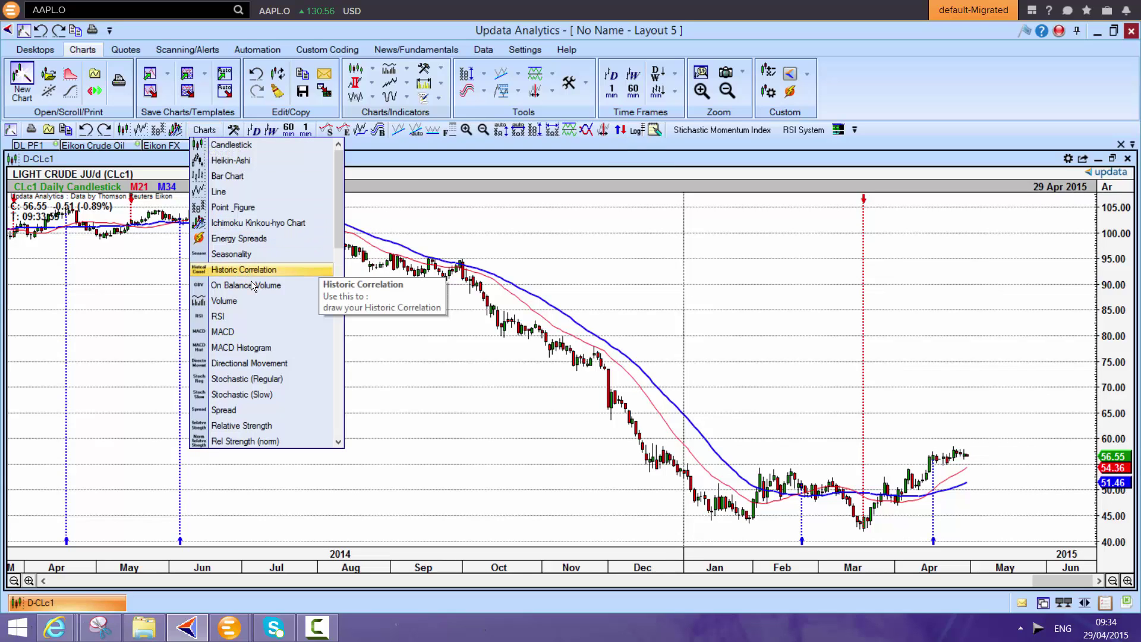
{"action": "left_click", "coordinate": [255, 318]}
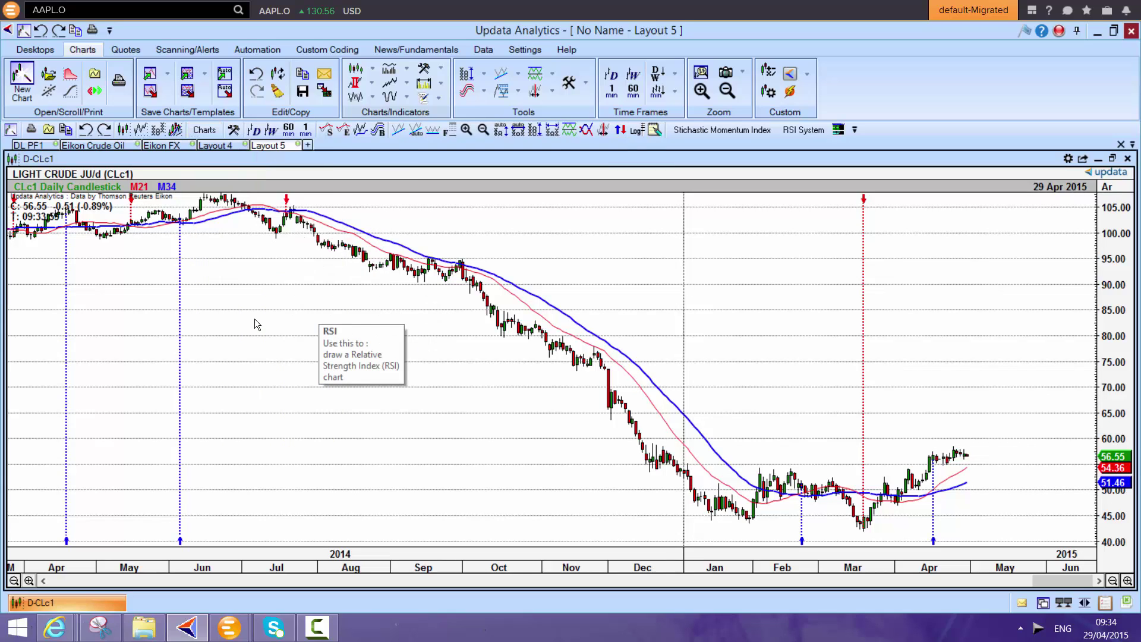
{"action": "left_click", "coordinate": [465, 291]}
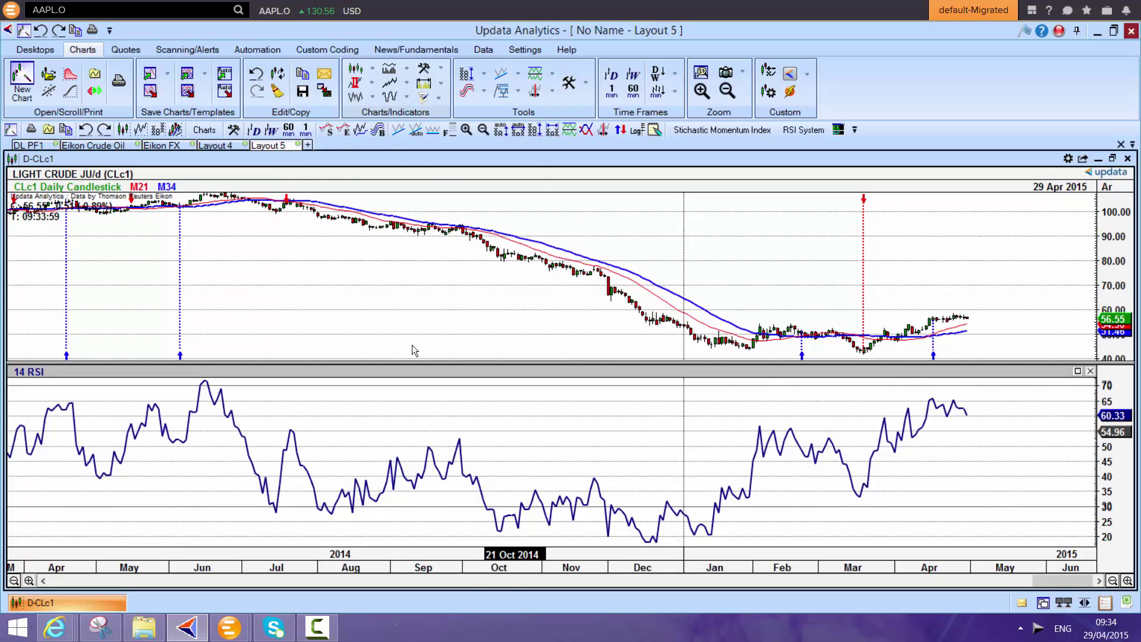
{"action": "key", "text": "Return"}
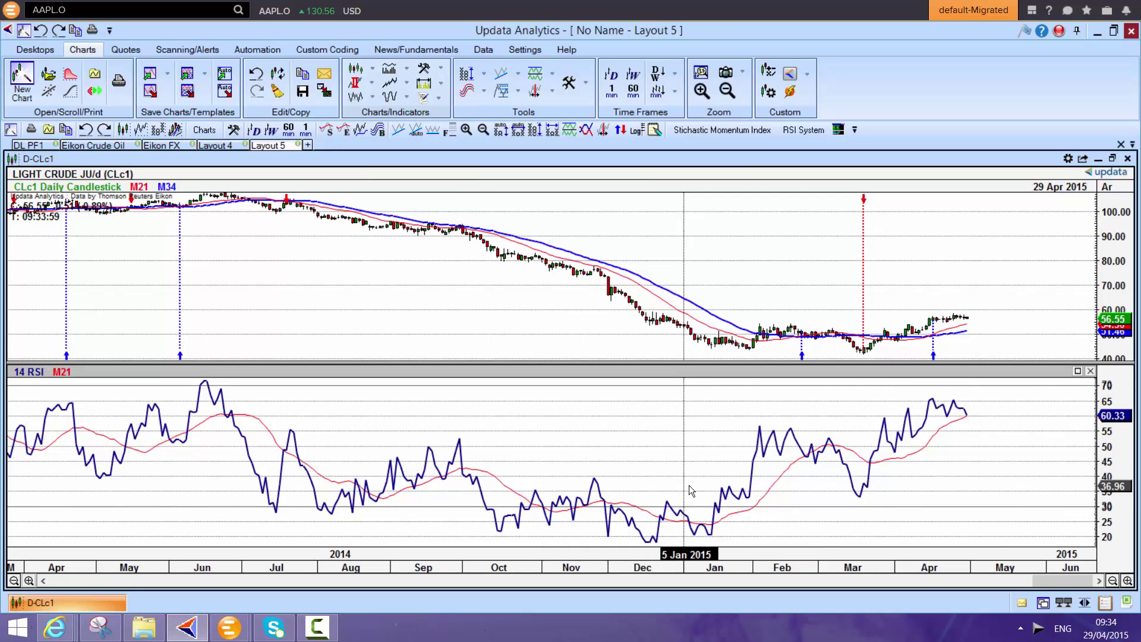
- Inspect the context menus of the RSI average line, the moving average line and the 14 RSI line
{"action": "right_click", "coordinate": [776, 486]}
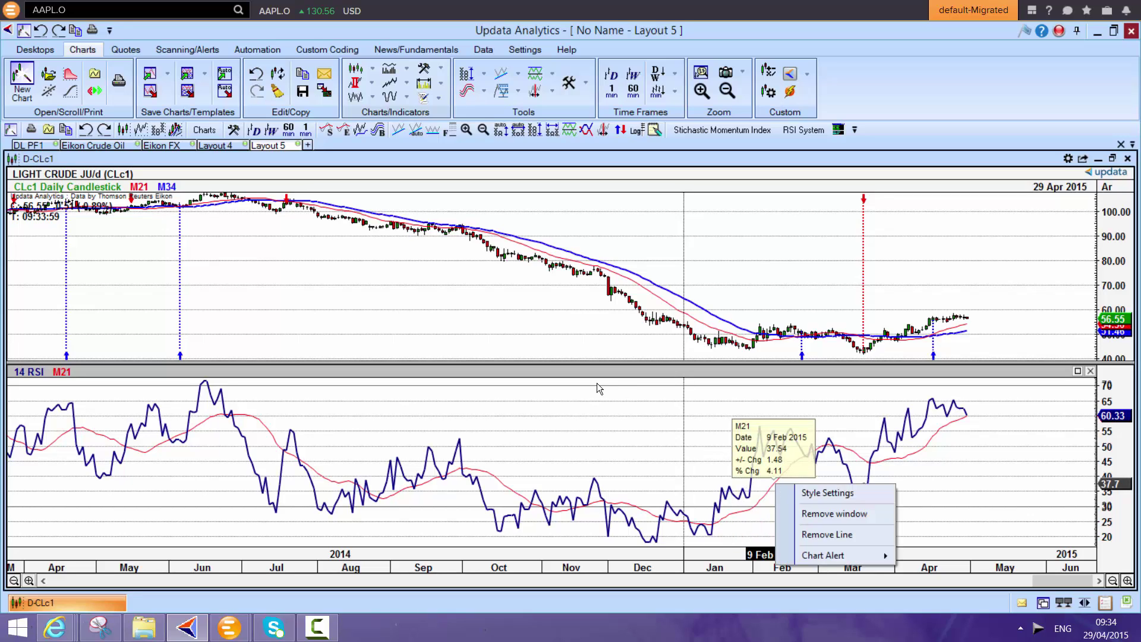
{"action": "left_click", "coordinate": [597, 384]}
{"action": "right_click", "coordinate": [771, 494]}
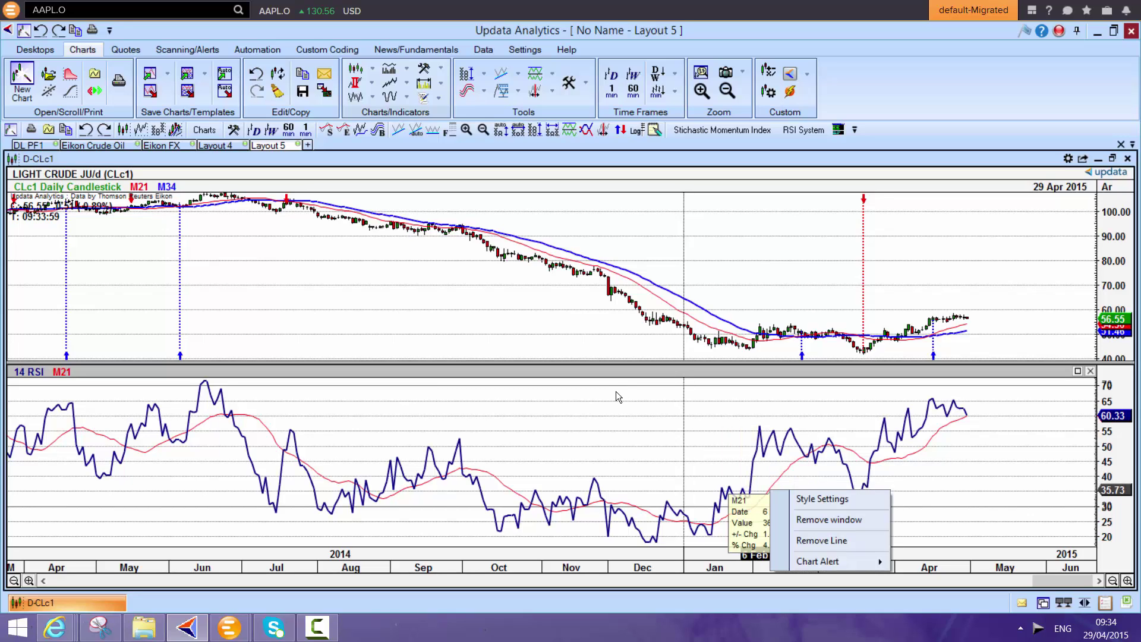
{"action": "left_click", "coordinate": [821, 443]}
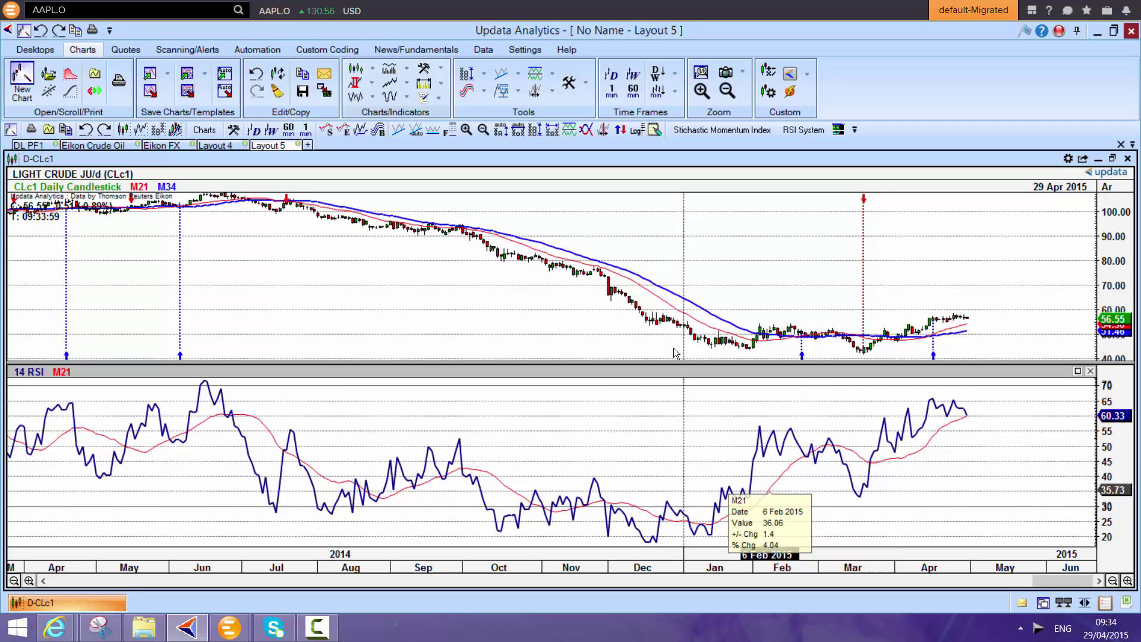
{"action": "right_click", "coordinate": [794, 435]}
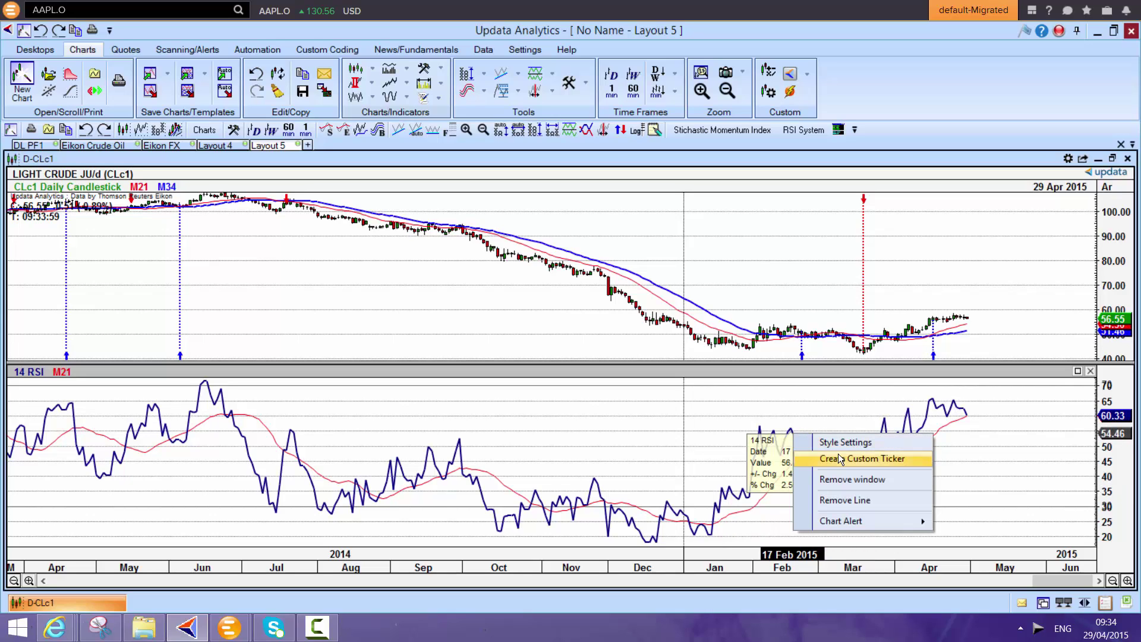
{"action": "key", "text": "Escape"}
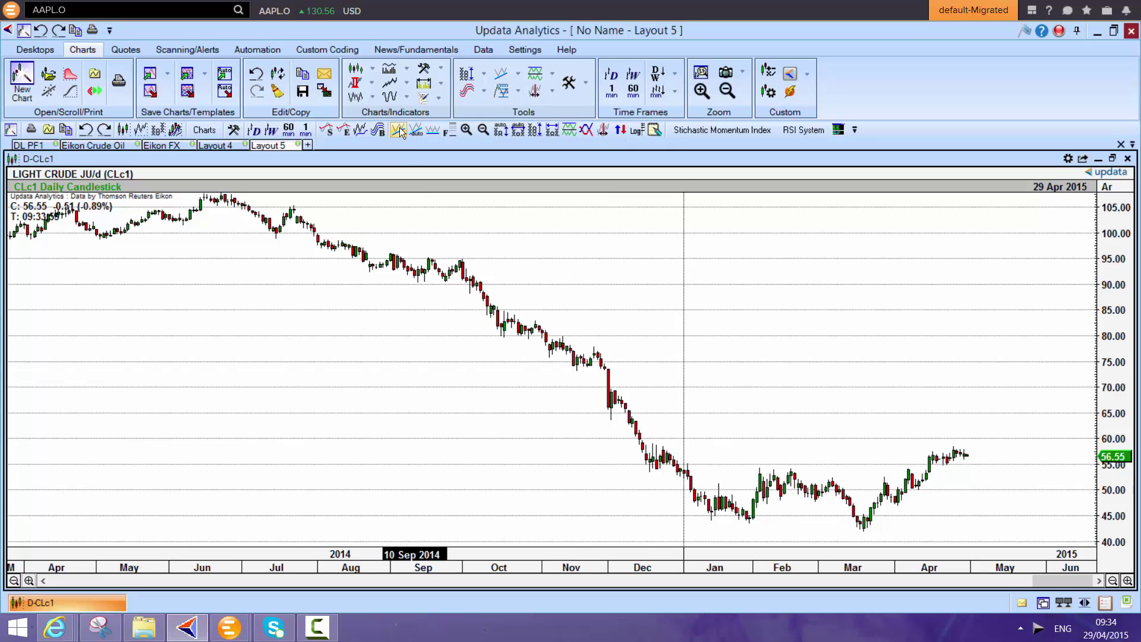
{"action": "left_click_drag", "start_coordinate": [383, 230], "coordinate": [920, 461]}
{"action": "left_click_drag", "start_coordinate": [1003, 523], "coordinate": [929, 515]}
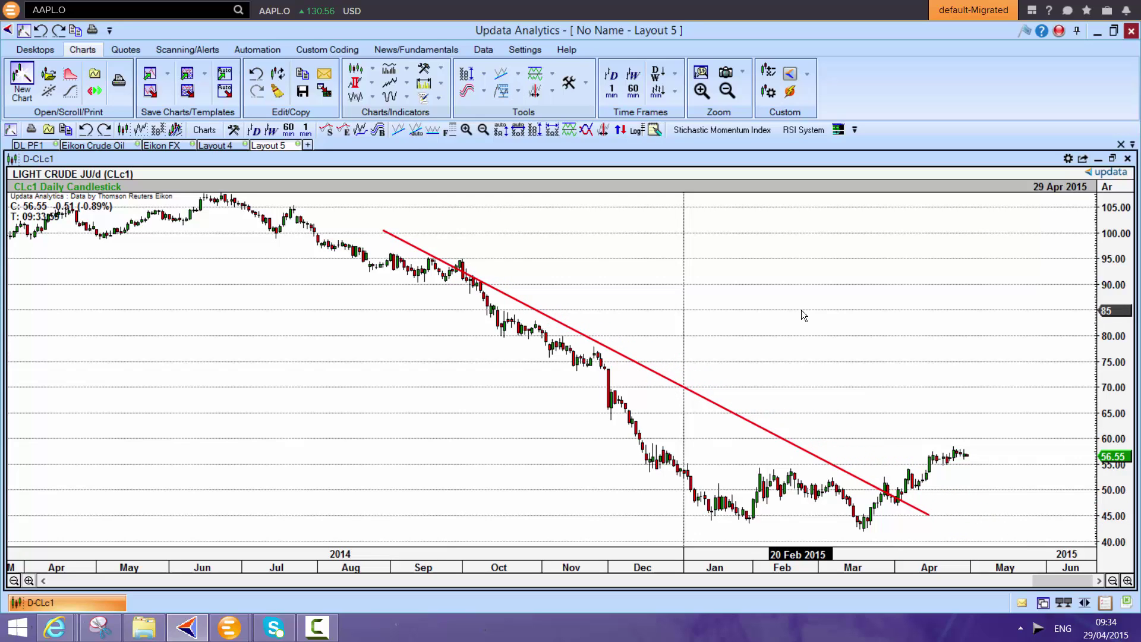
{"action": "left_click_drag", "start_coordinate": [691, 389], "coordinate": [689, 477]}
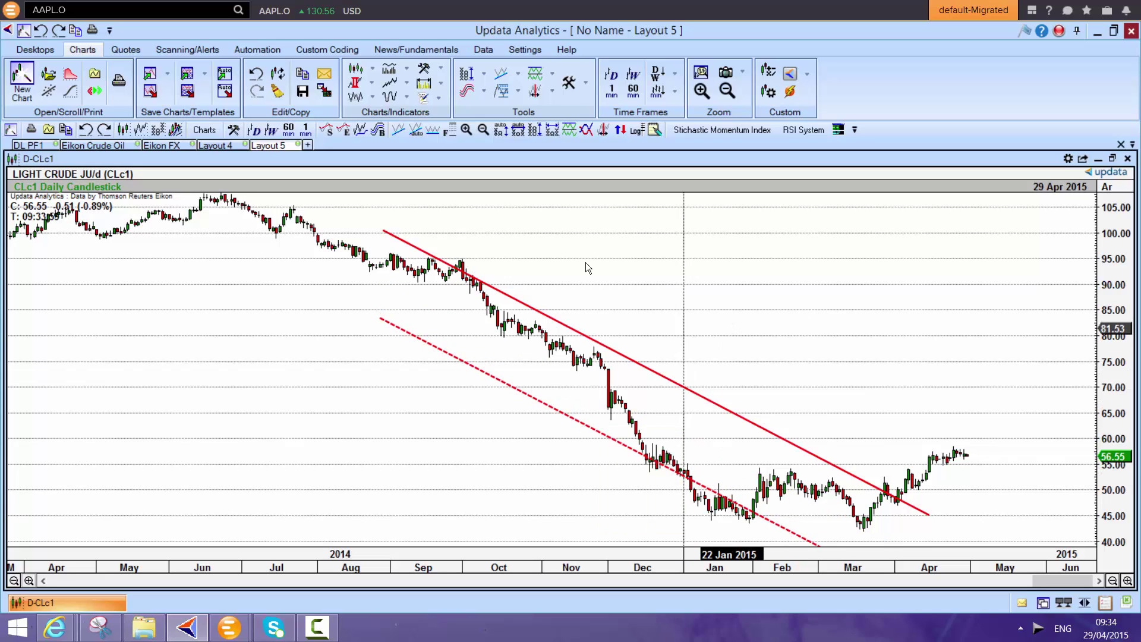
{"action": "key", "text": "Delete"}
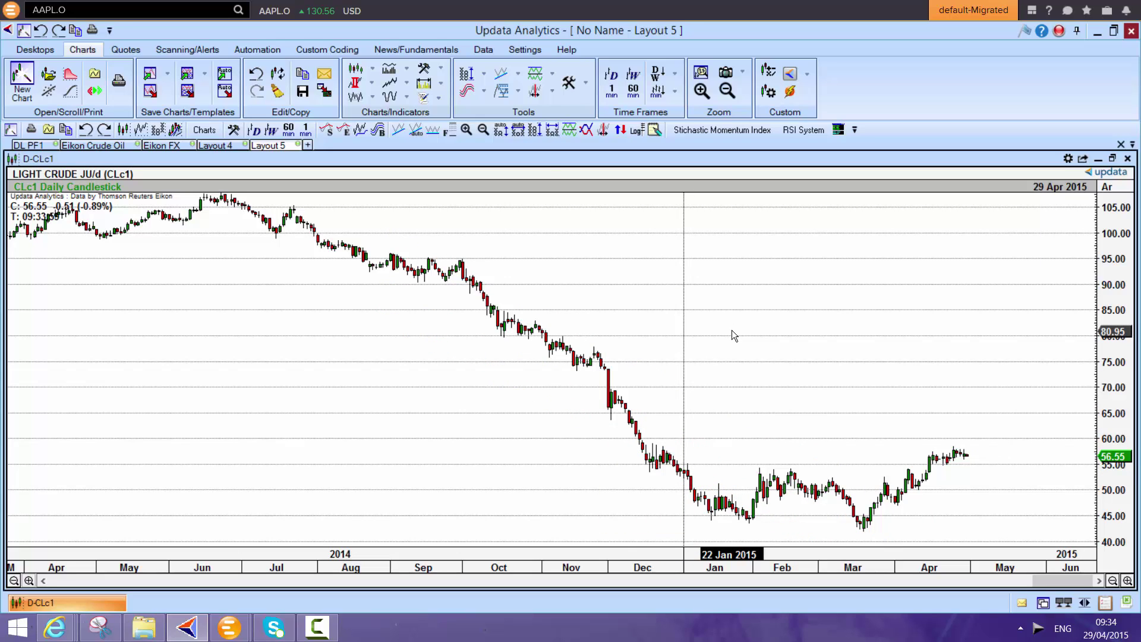
{"action": "left_click", "coordinate": [503, 91]}
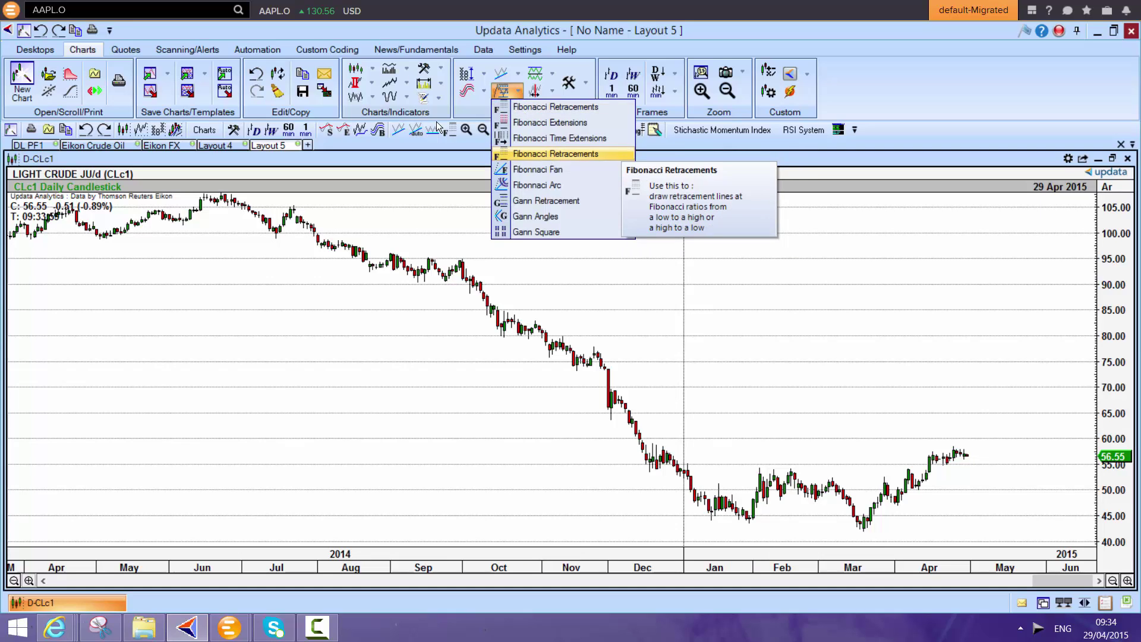
{"action": "left_click", "coordinate": [535, 153]}
{"action": "mouse_move", "coordinate": [866, 538]}
{"action": "left_mouse_down"}
{"action": "mouse_move", "coordinate": [1006, 453]}
{"action": "mouse_move", "coordinate": [975, 466]}
{"action": "mouse_move", "coordinate": [958, 426]}
{"action": "left_mouse_up"}
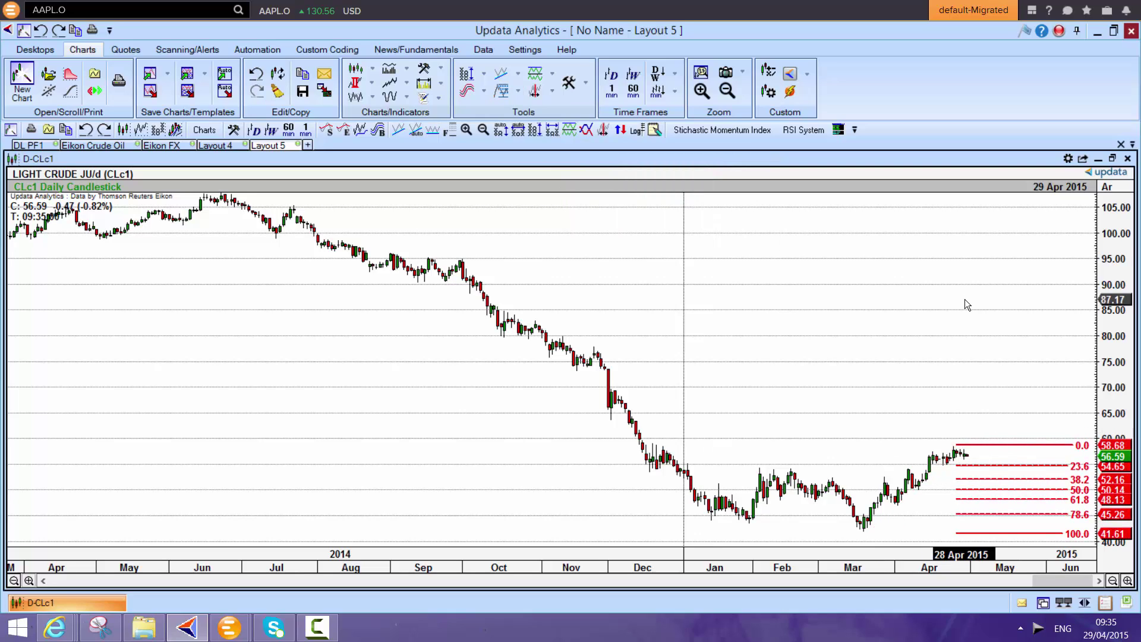
{"action": "key", "text": "Delete"}
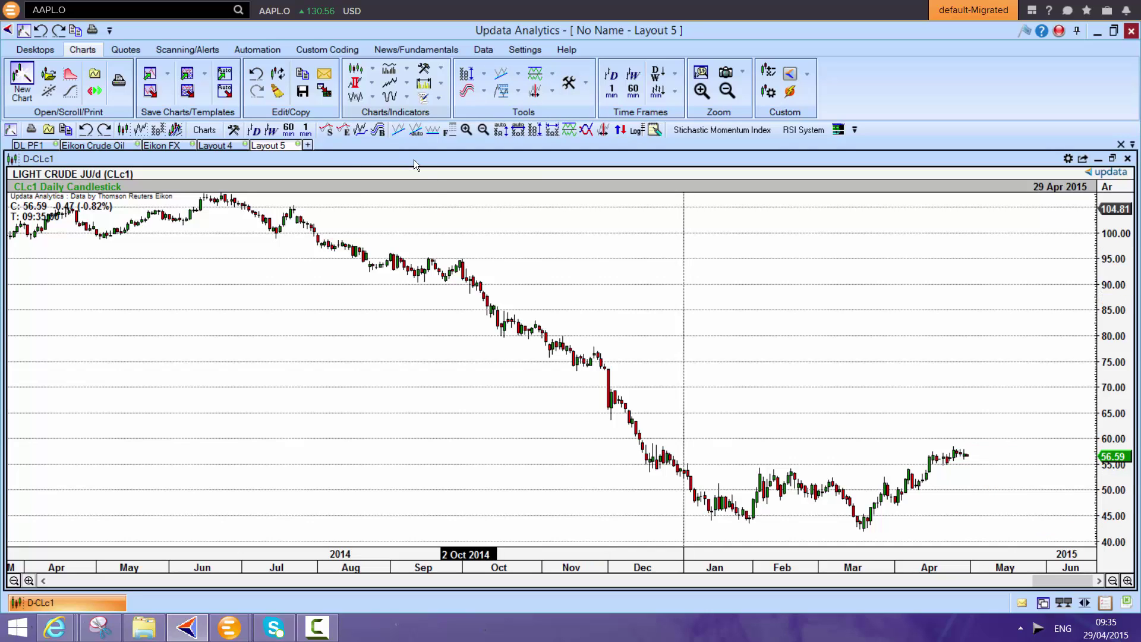
{"action": "left_click", "coordinate": [441, 67]}
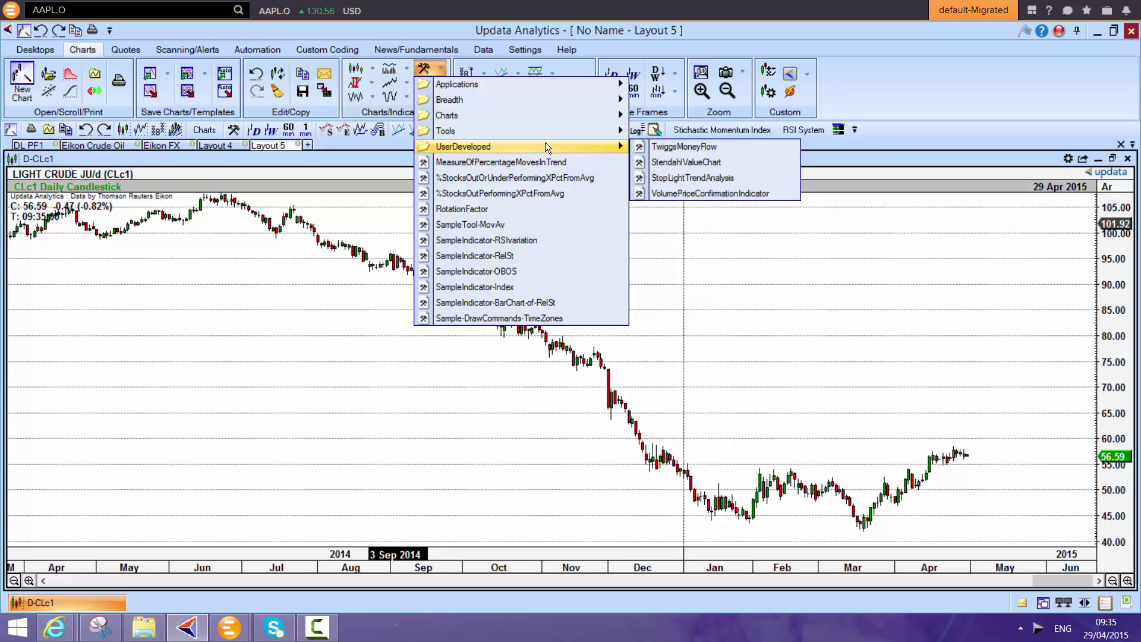
{"action": "left_click", "coordinate": [608, 242]}
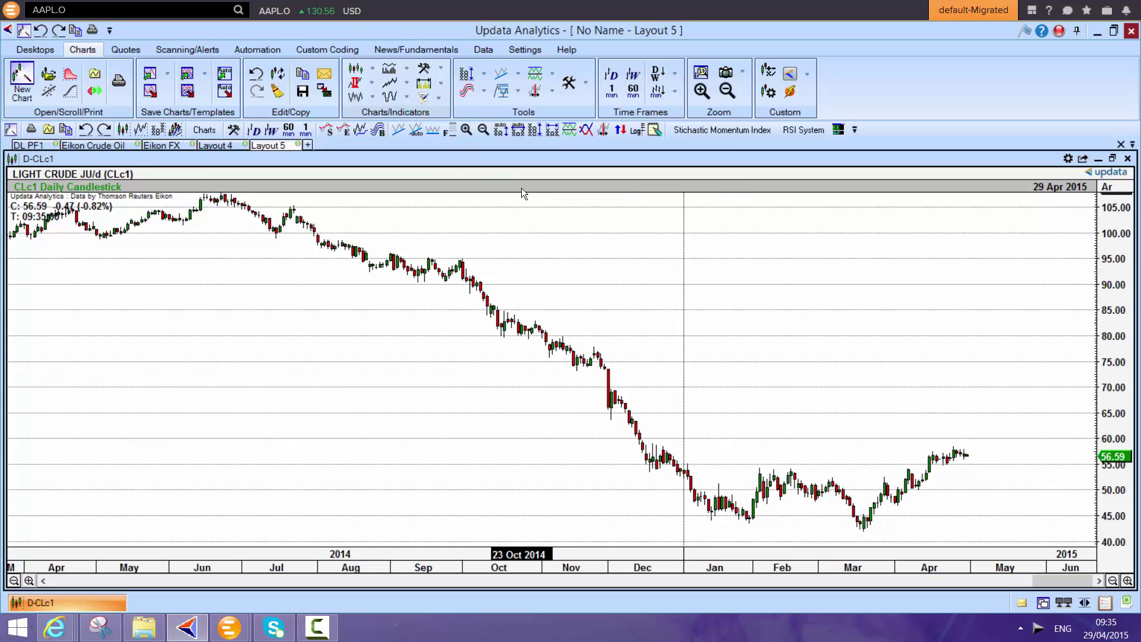
{"action": "left_click", "coordinate": [440, 84]}
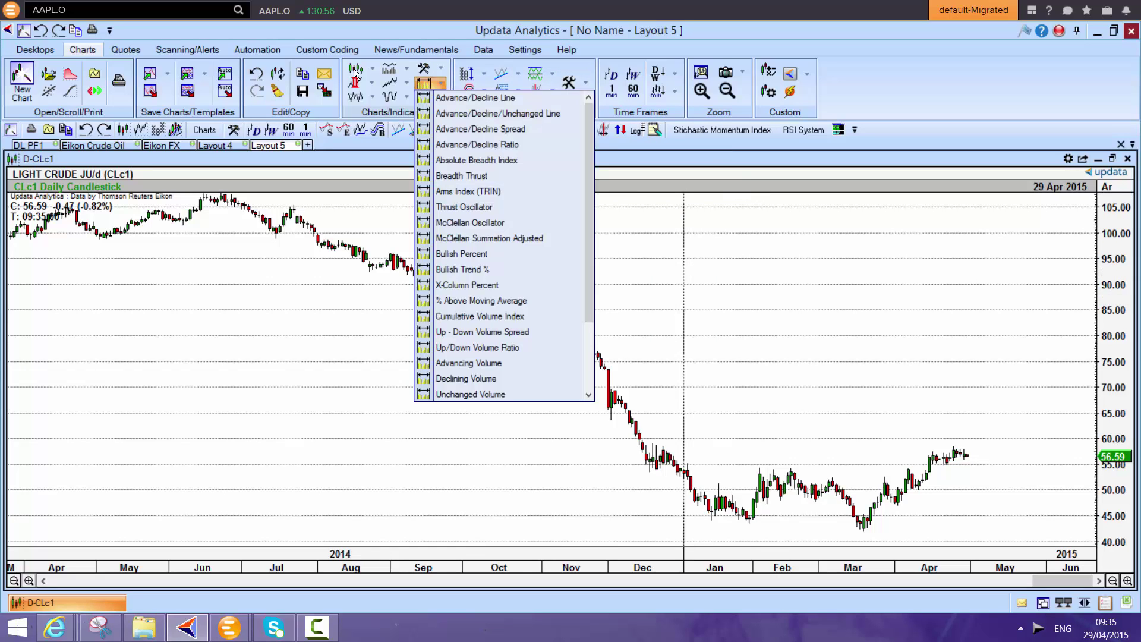
{"action": "left_click", "coordinate": [611, 274]}
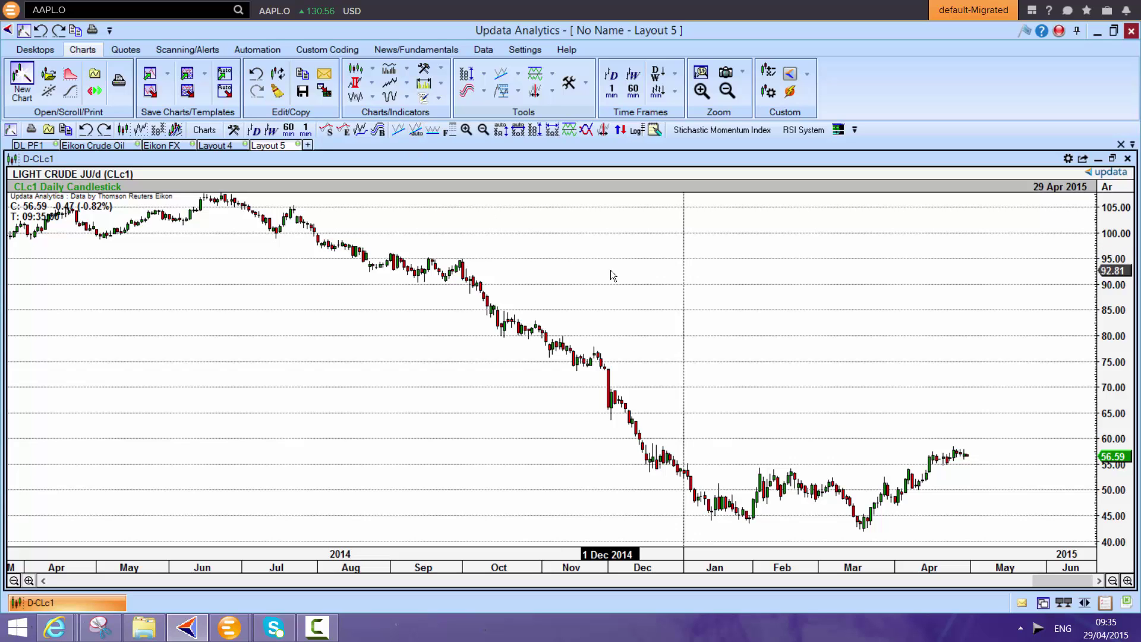
- Make the CLc1 chart a 60-minute point & figure with auto-scale and automatic horizontal price-target counts
{"action": "key", "text": "p"}
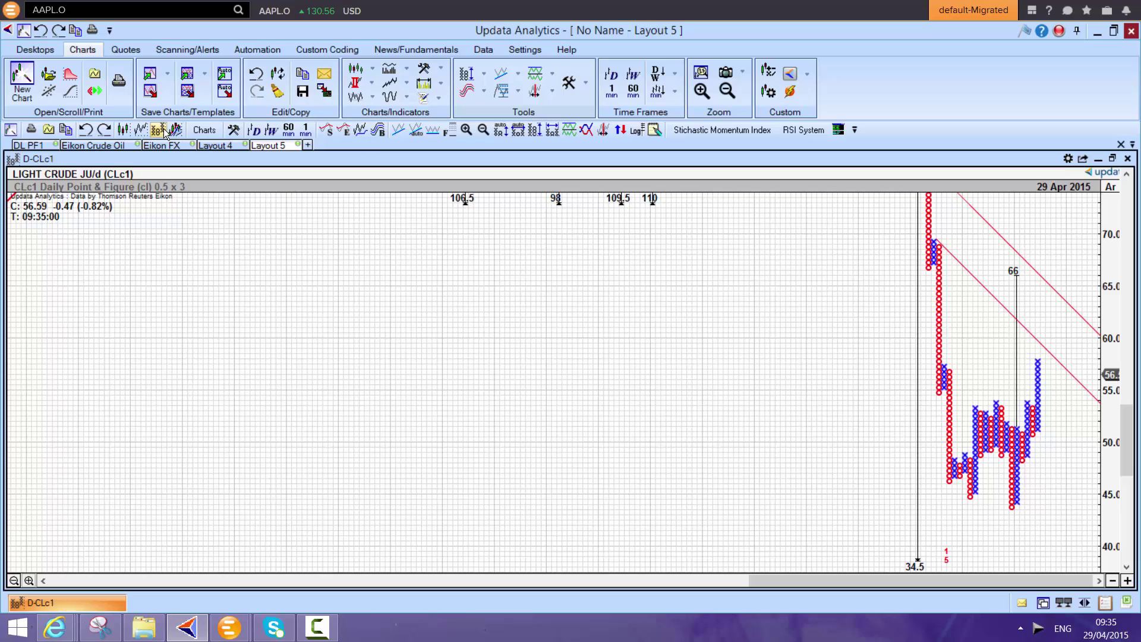
{"action": "left_click", "coordinate": [123, 133]}
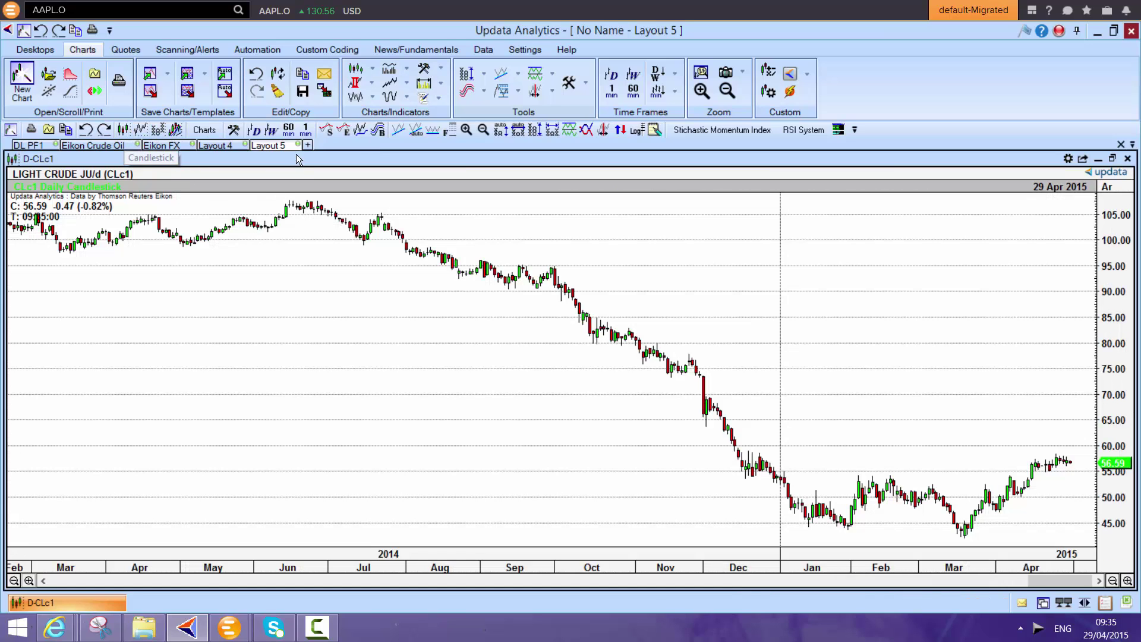
{"action": "left_click", "coordinate": [290, 130]}
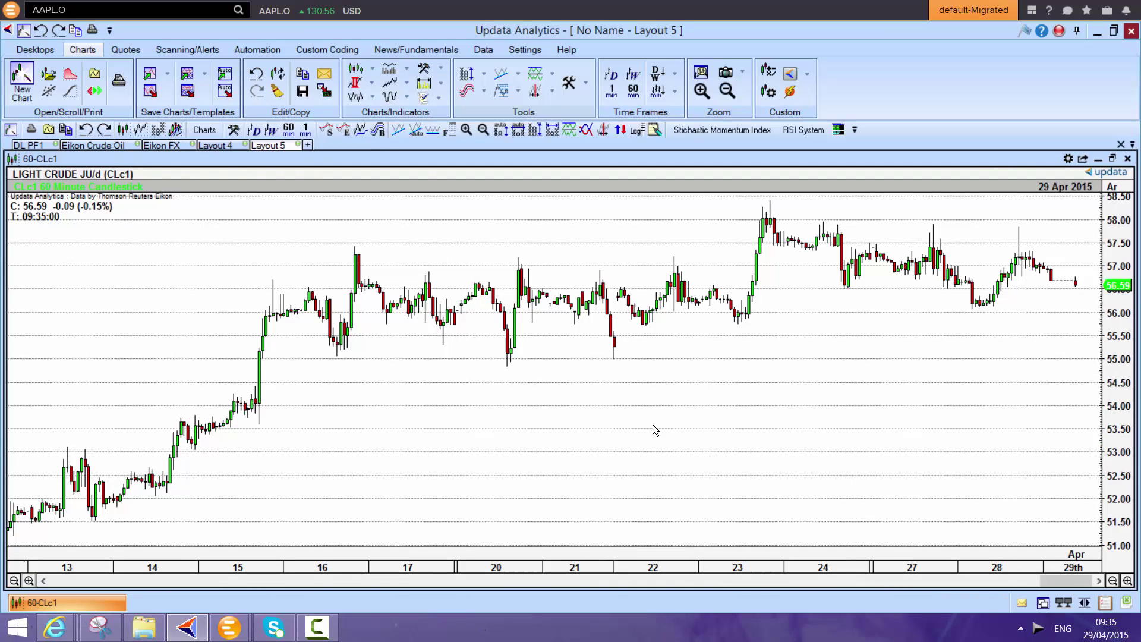
{"action": "key", "text": "ctrl+z"}
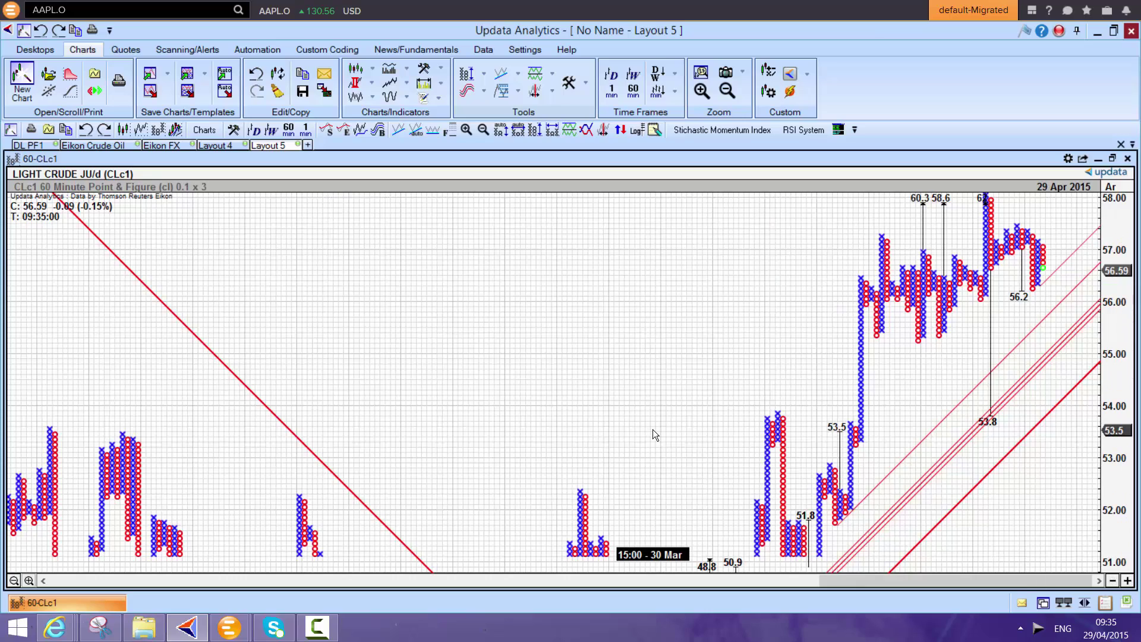
{"action": "scroll", "coordinate": [606, 387], "scroll_direction": "down", "scroll_amount": 3}
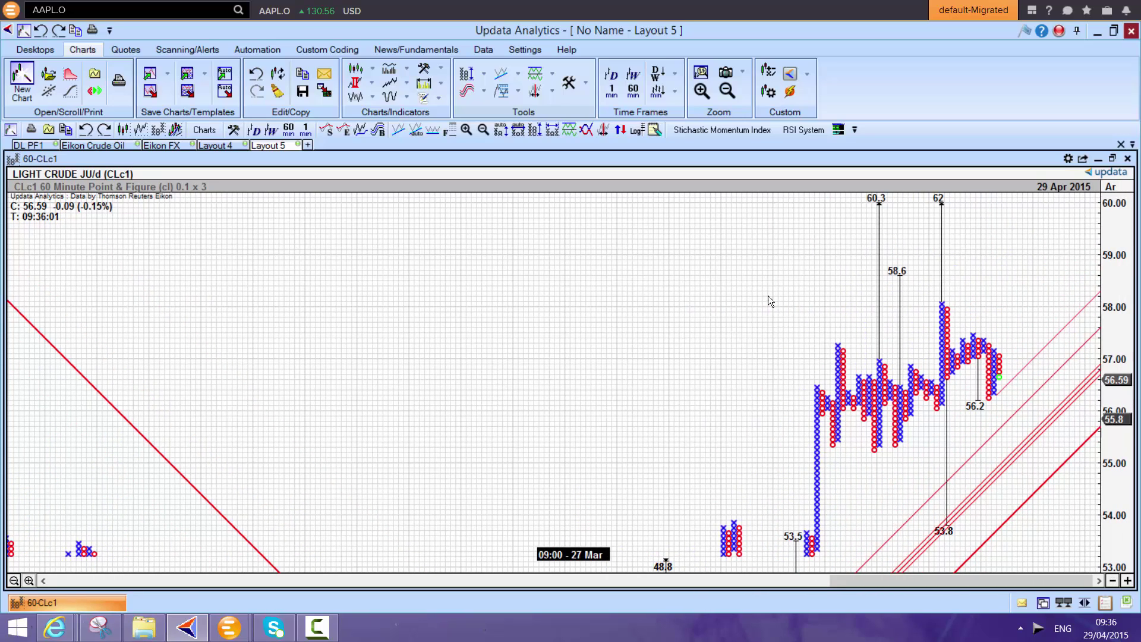
{"action": "left_click", "coordinate": [517, 129]}
{"action": "left_click", "coordinate": [520, 134]}
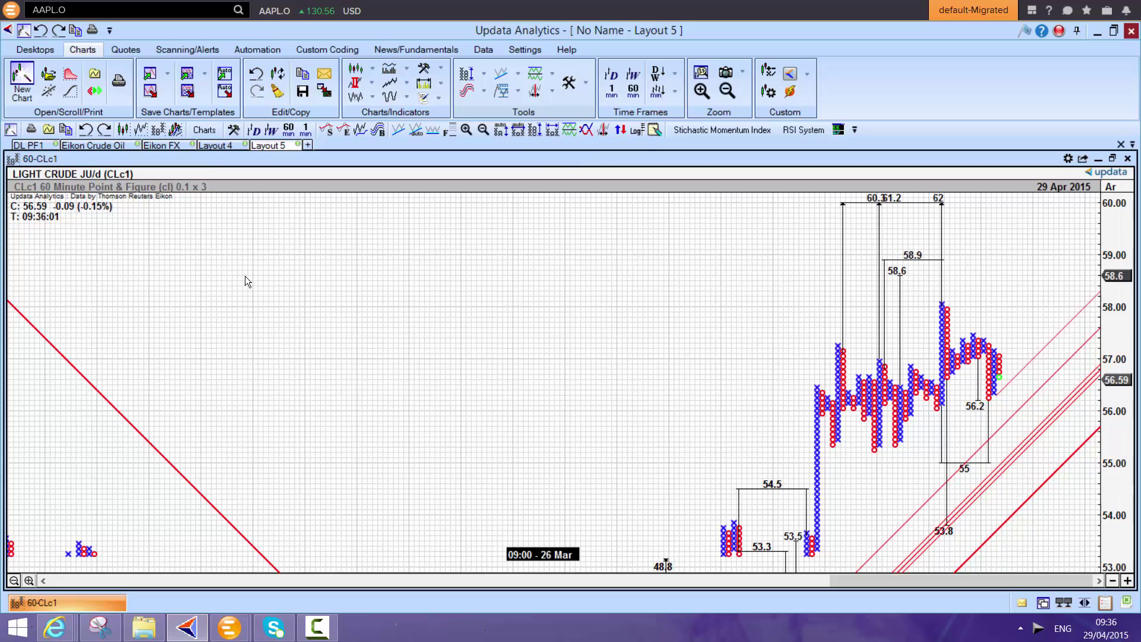
- Switch to Layout 4, close its Caterpillar chart, and browse the Quotes, Automation and Scanning/Alerts features
{"action": "left_click", "coordinate": [213, 146]}
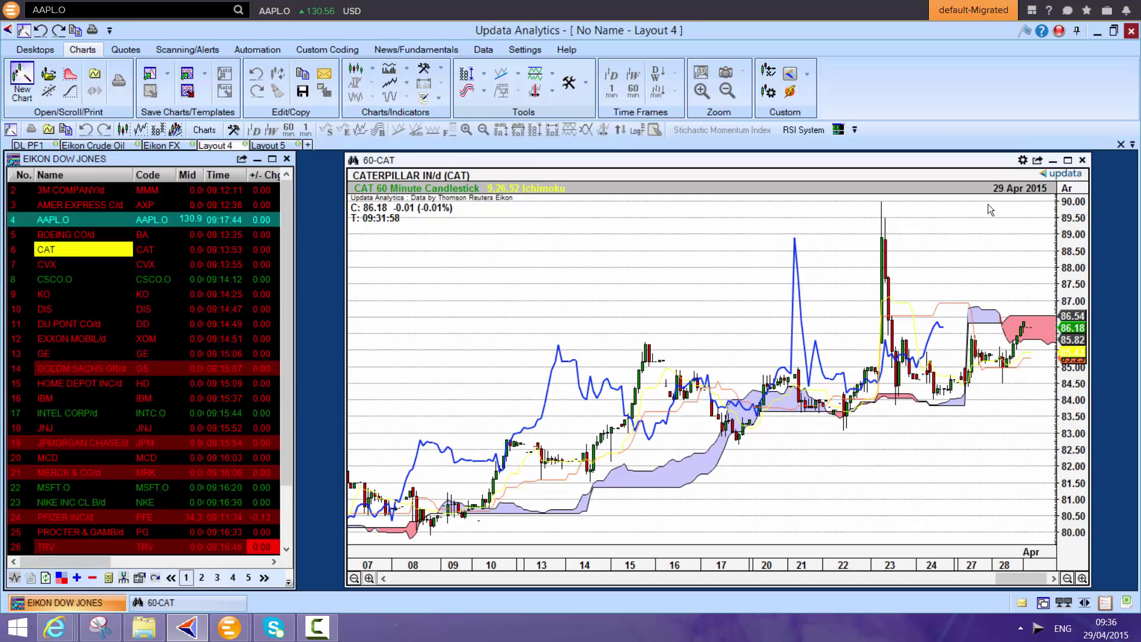
{"action": "key", "text": "ctrl+F4"}
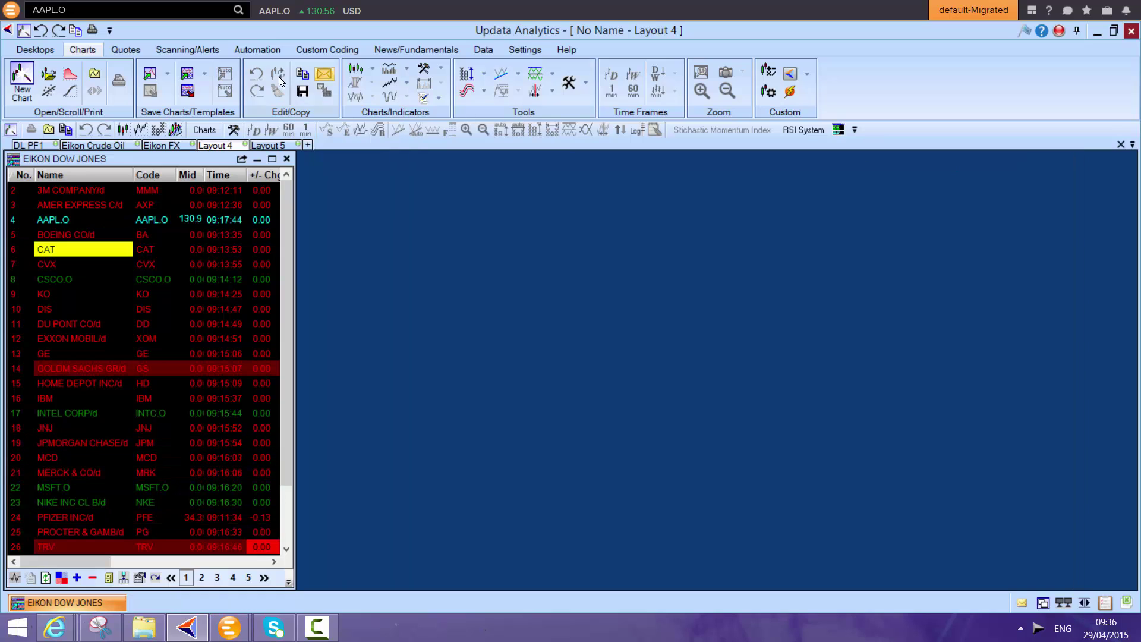
{"action": "left_click", "coordinate": [201, 50]}
{"action": "left_click", "coordinate": [125, 49]}
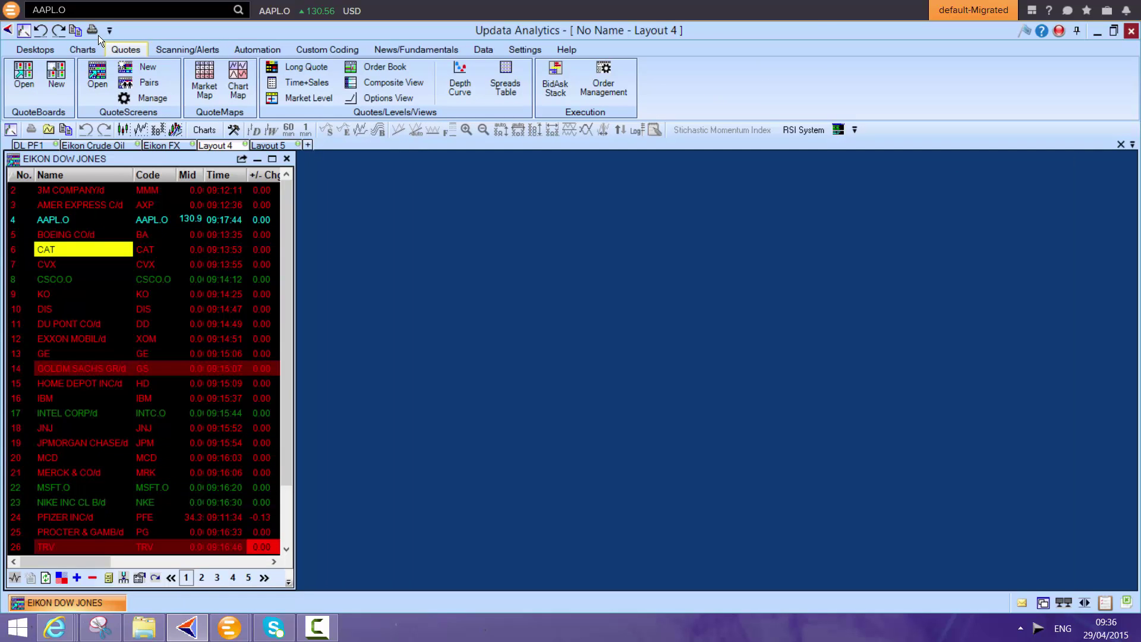
{"action": "left_click", "coordinate": [177, 48]}
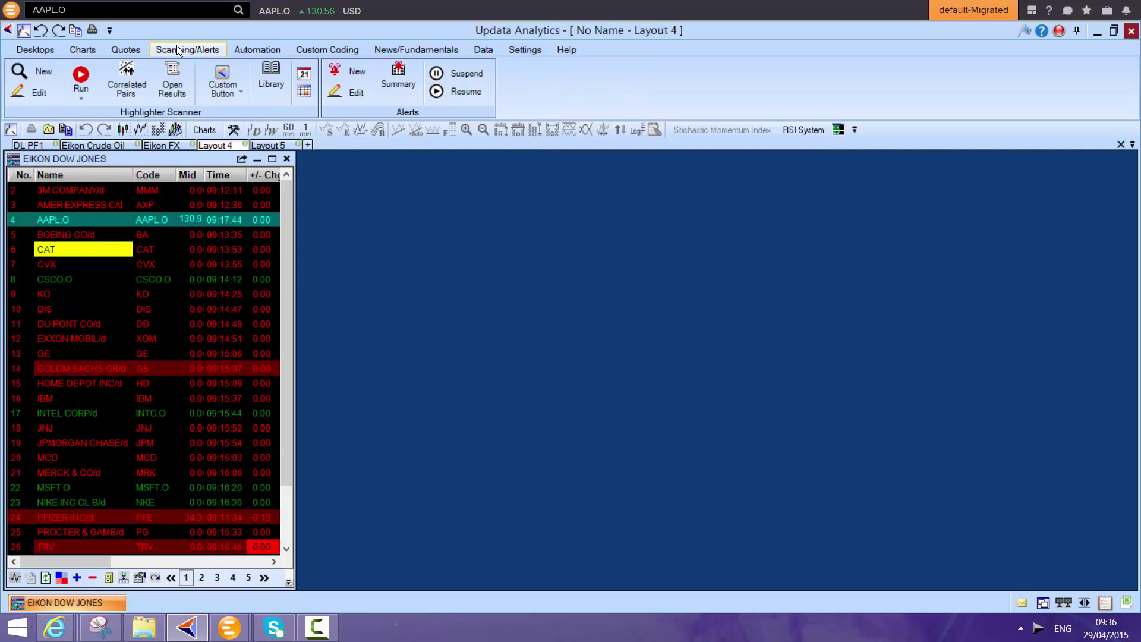
{"action": "left_click", "coordinate": [256, 49]}
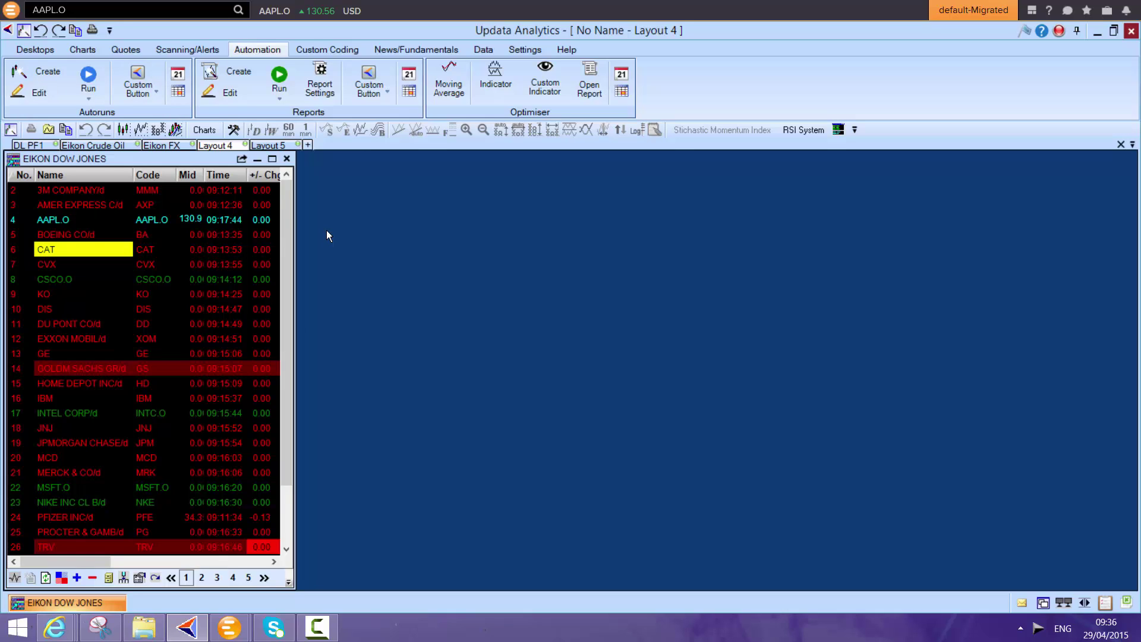
{"action": "left_click", "coordinate": [198, 51]}
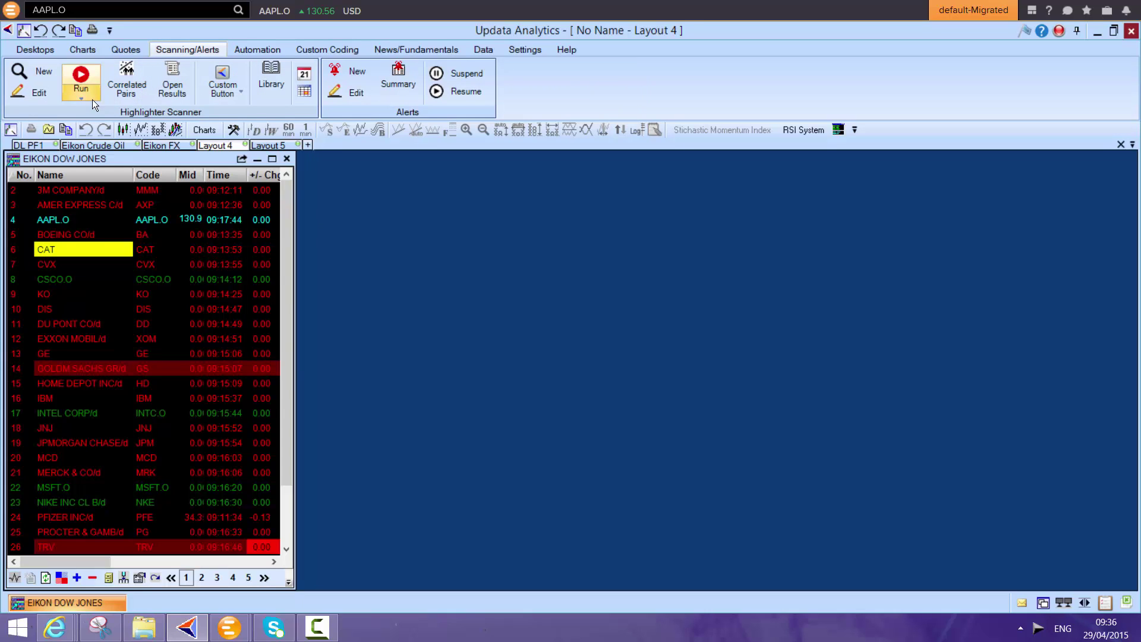
- Open the highlighter scan list and preview the MACD buy signal scan's settings
{"action": "left_click", "coordinate": [67, 73]}
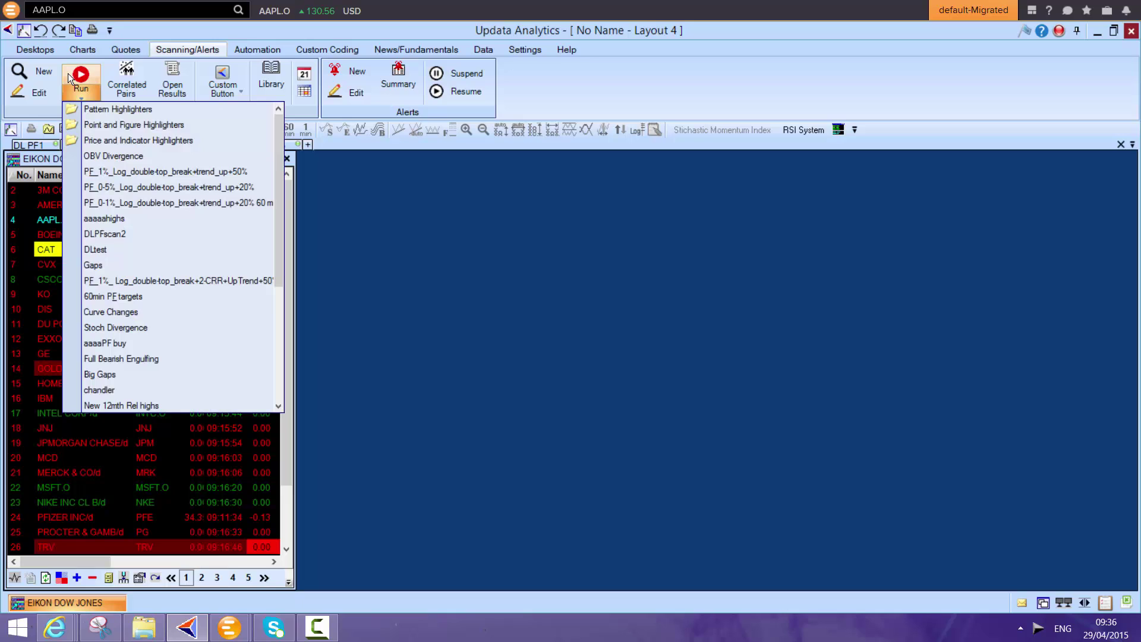
{"action": "mouse_move", "coordinate": [106, 109]}
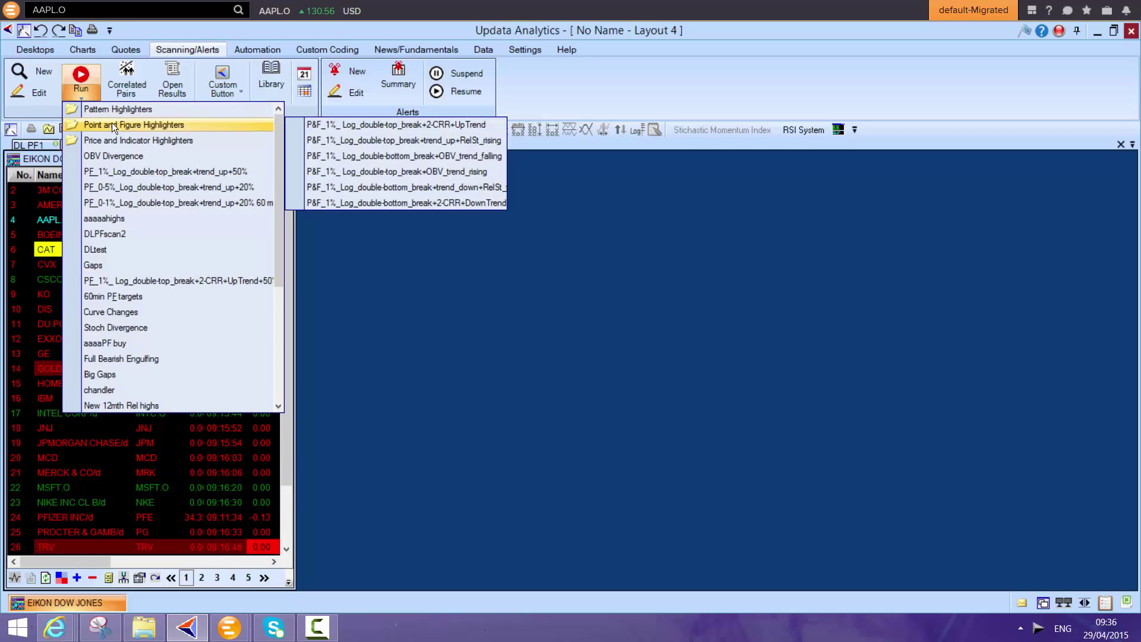
{"action": "mouse_move", "coordinate": [137, 141]}
{"action": "left_click", "coordinate": [447, 422]}
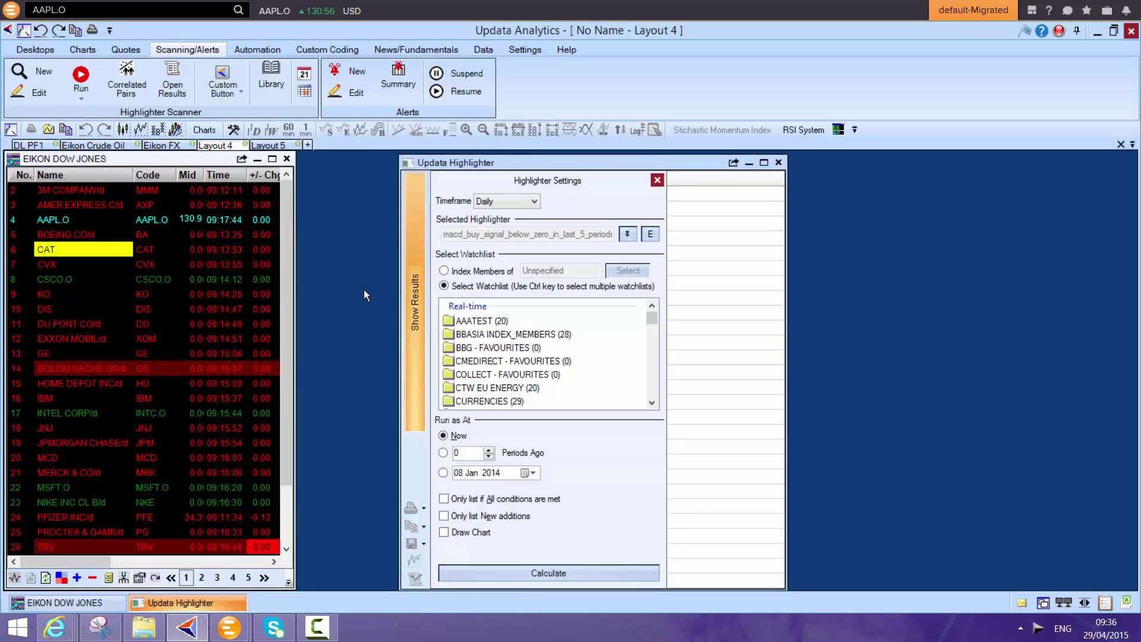
{"action": "key", "text": "Escape"}
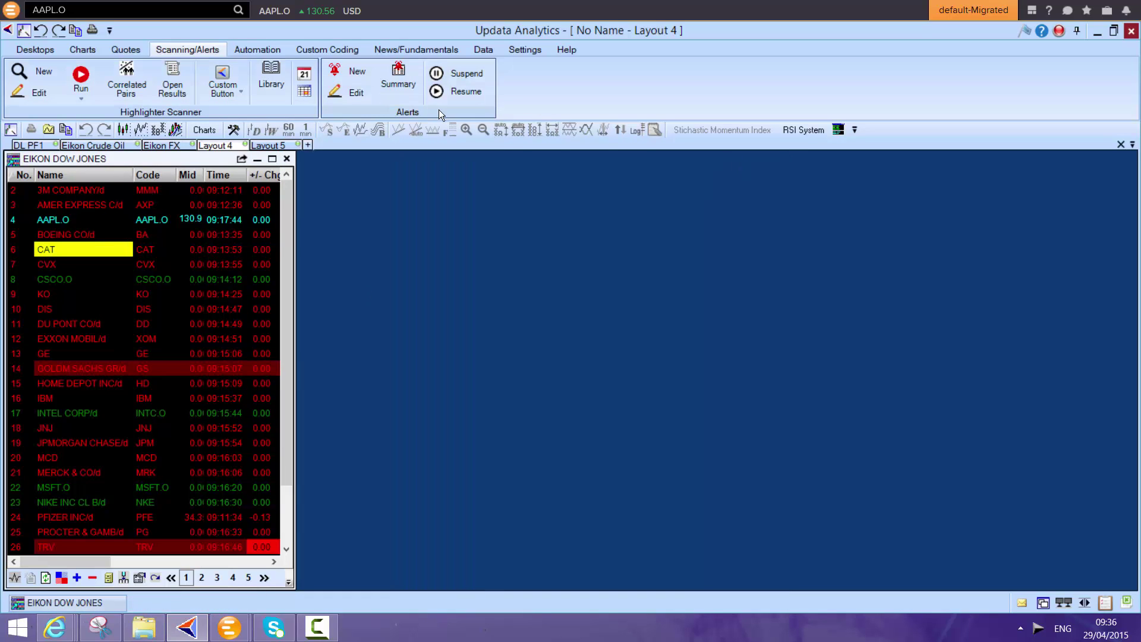
- Browse the Price and Indicator Highlighters in the online library, then reopen the saved scan list
{"action": "left_click", "coordinate": [270, 72]}
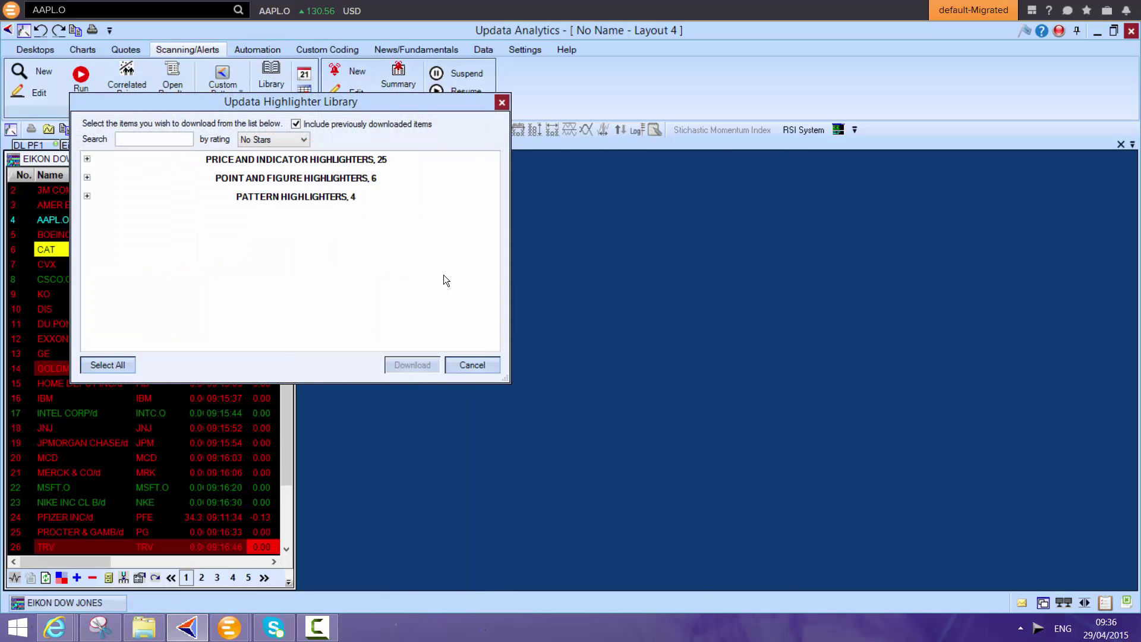
{"action": "left_click", "coordinate": [87, 159]}
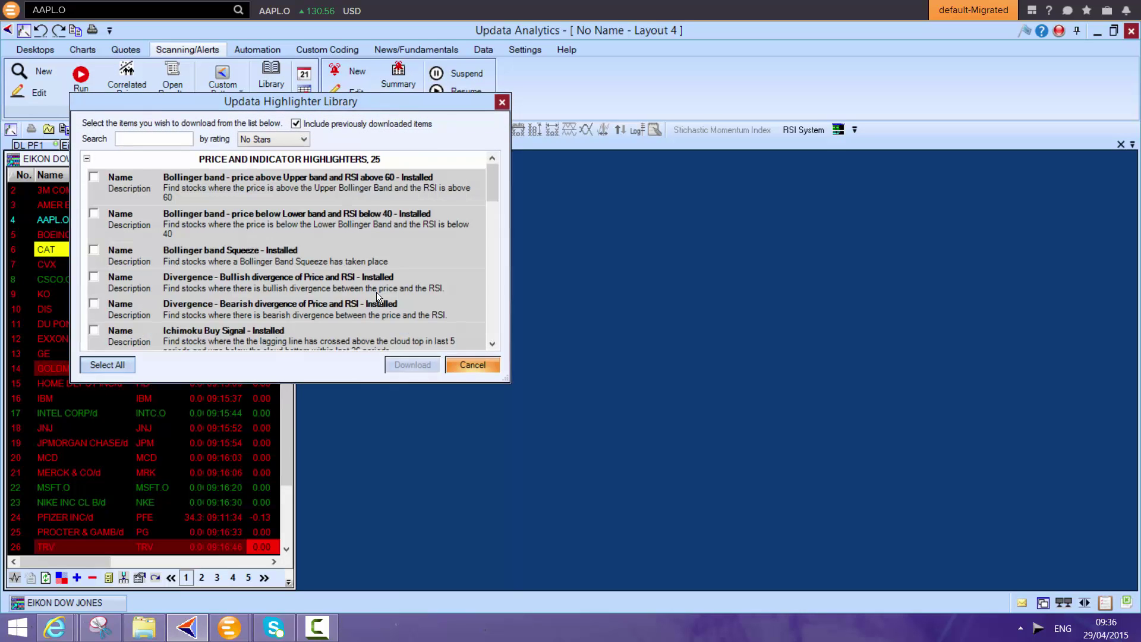
{"action": "left_click", "coordinate": [471, 365]}
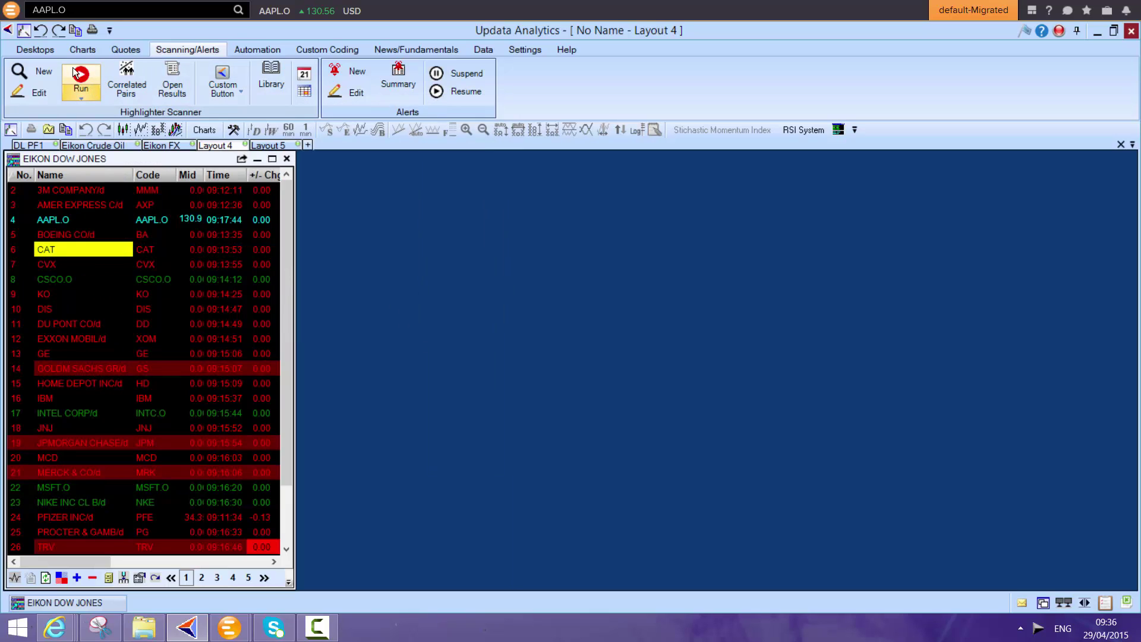
{"action": "left_click", "coordinate": [87, 92]}
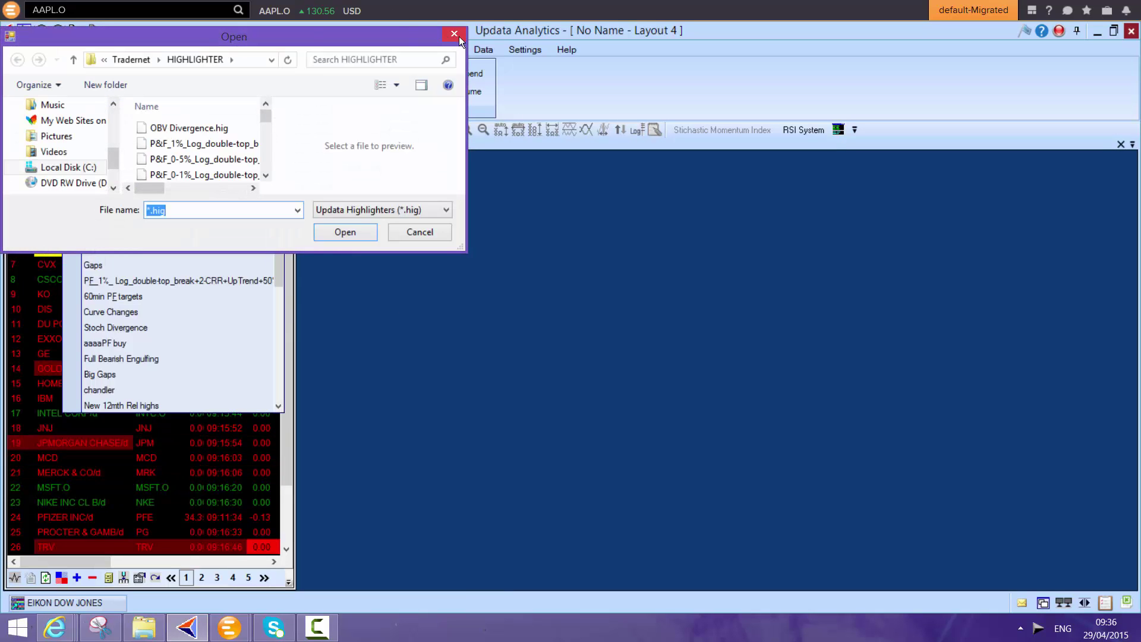
{"action": "left_click", "coordinate": [458, 36]}
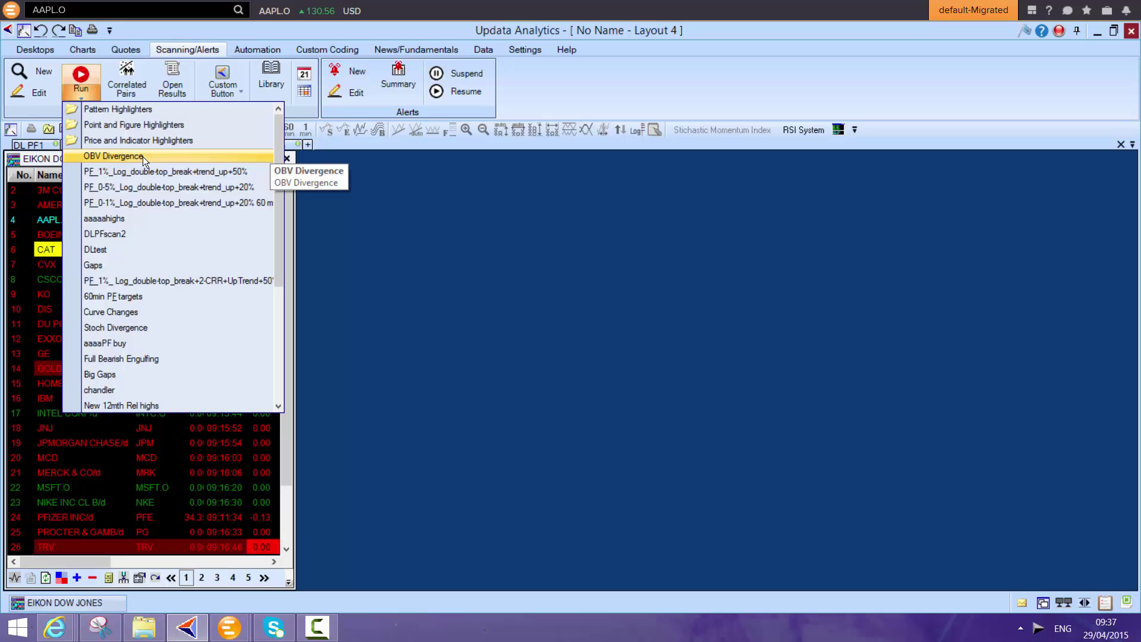
- Choose the Daily OBV Divergence scan and select the NASDAQ EIKON (107) watchlist
{"action": "left_click", "coordinate": [143, 156]}
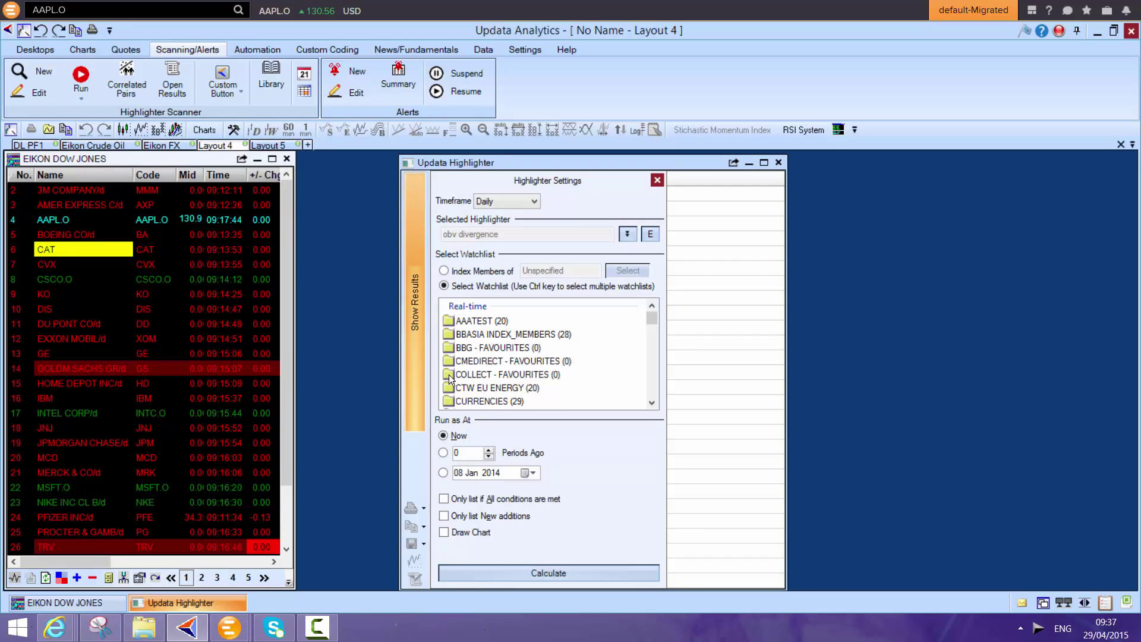
{"action": "mouse_move", "coordinate": [657, 316]}
{"action": "left_mouse_down"}
{"action": "mouse_move", "coordinate": [661, 373]}
{"action": "mouse_move", "coordinate": [661, 361]}
{"action": "left_mouse_up"}
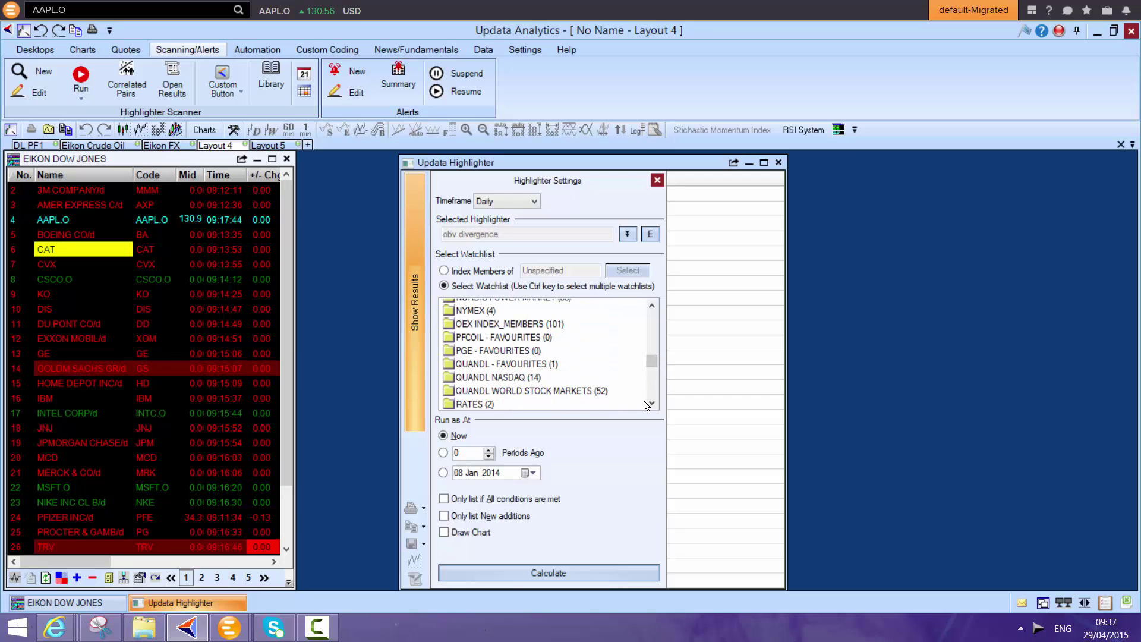
{"action": "scroll", "coordinate": [644, 400], "scroll_direction": "down", "scroll_amount": 3}
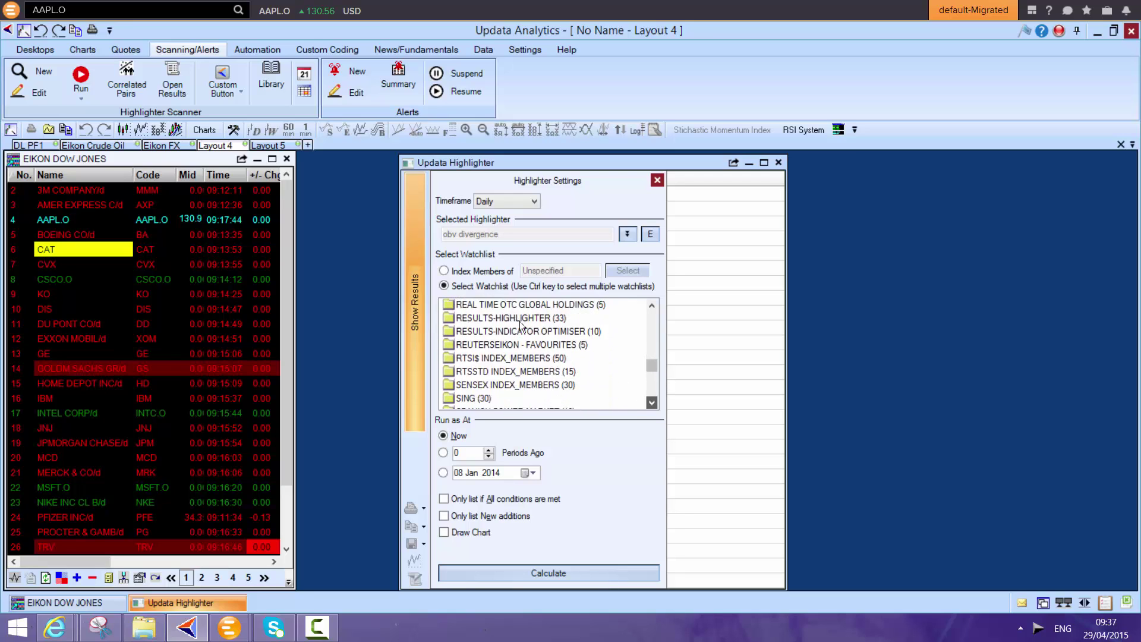
{"action": "scroll", "coordinate": [519, 321], "scroll_direction": "down", "scroll_amount": 3}
{"action": "scroll", "coordinate": [651, 336], "scroll_direction": "up", "scroll_amount": 6}
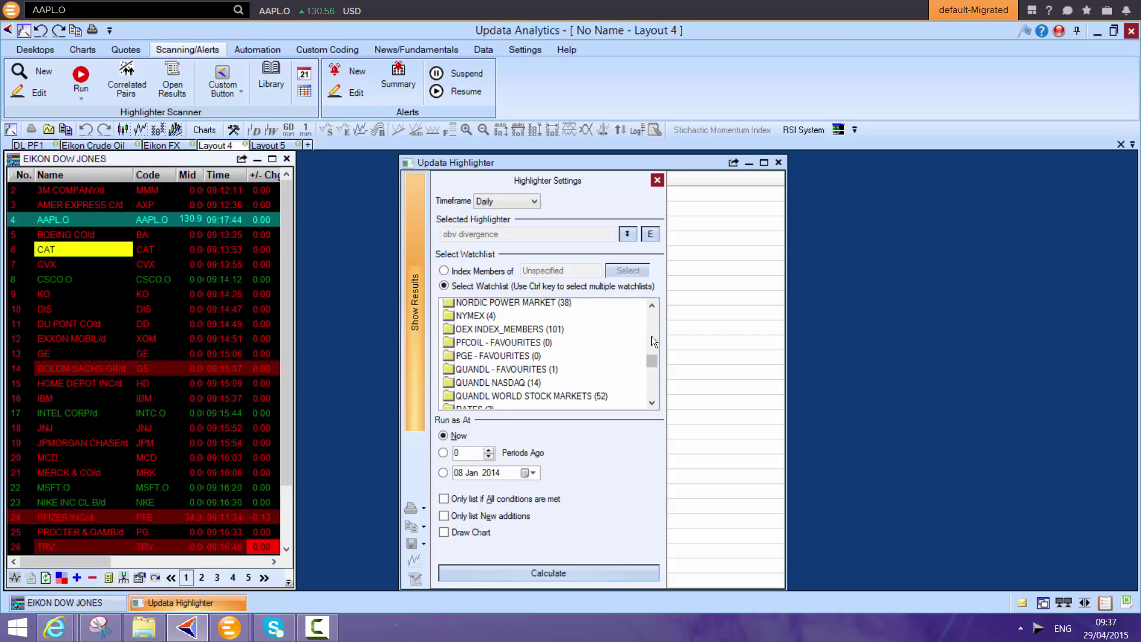
{"action": "left_click", "coordinate": [652, 306]}
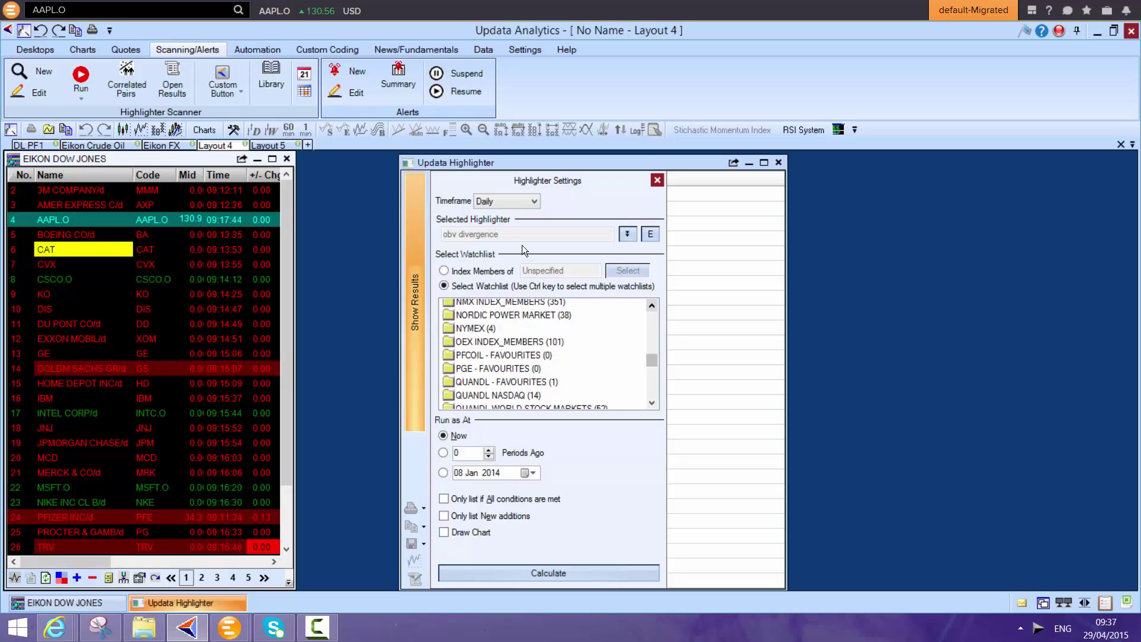
{"action": "scroll", "coordinate": [522, 245], "scroll_direction": "up", "scroll_amount": 2}
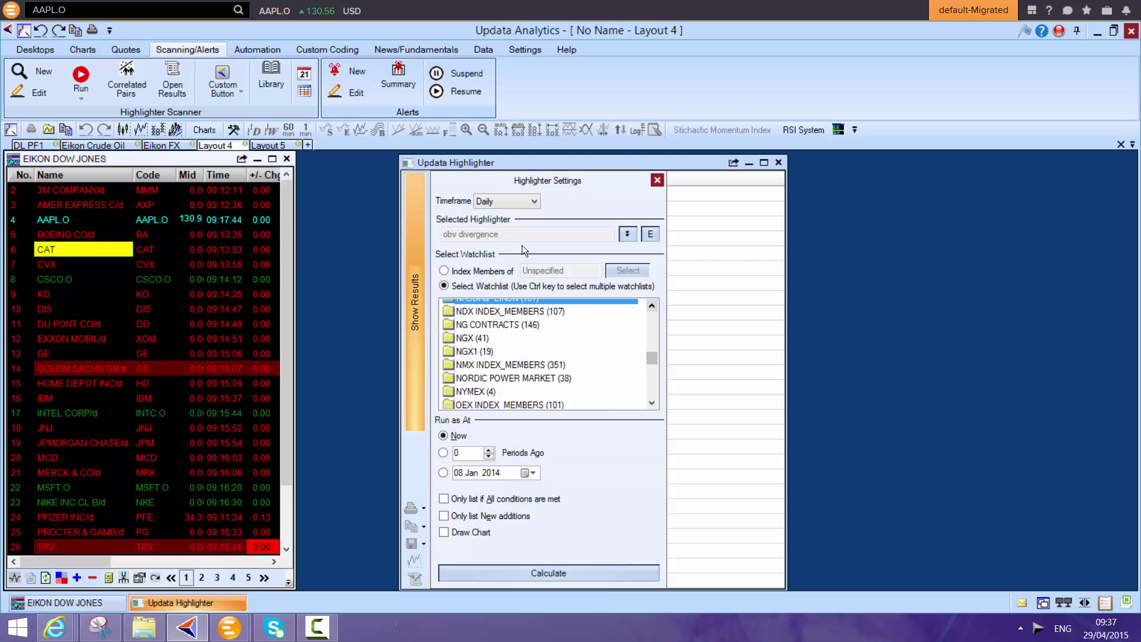
{"action": "scroll", "coordinate": [521, 244], "scroll_direction": "up", "scroll_amount": 1}
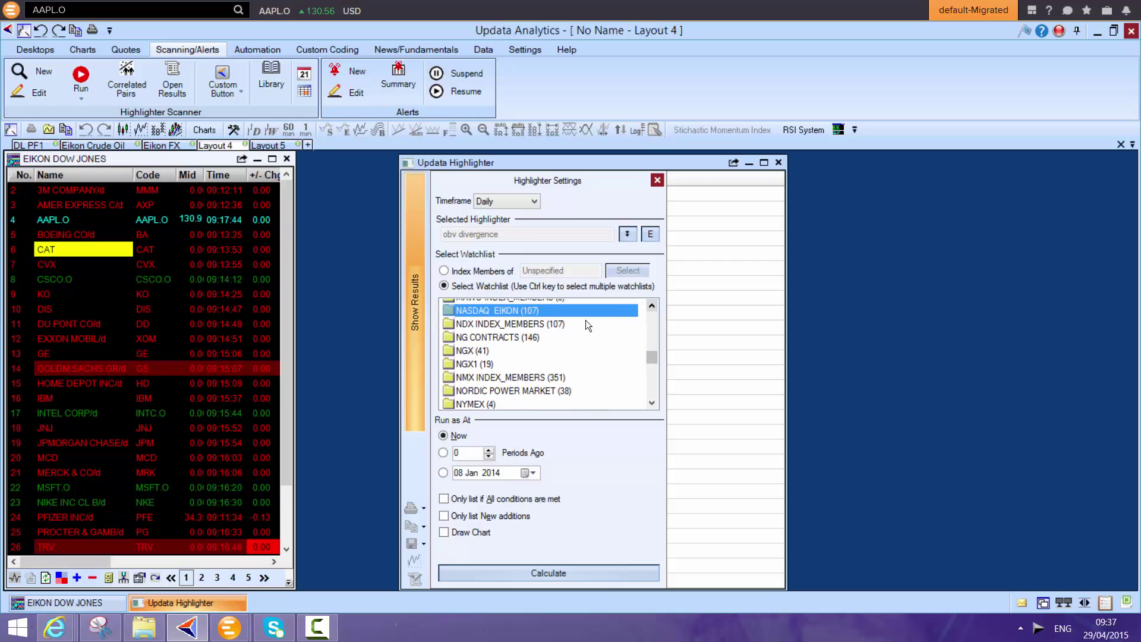
- Calculate the OBV Divergence scan over all 107 NASDAQ stocks and scroll to its 33 matches
{"action": "left_click", "coordinate": [552, 573]}
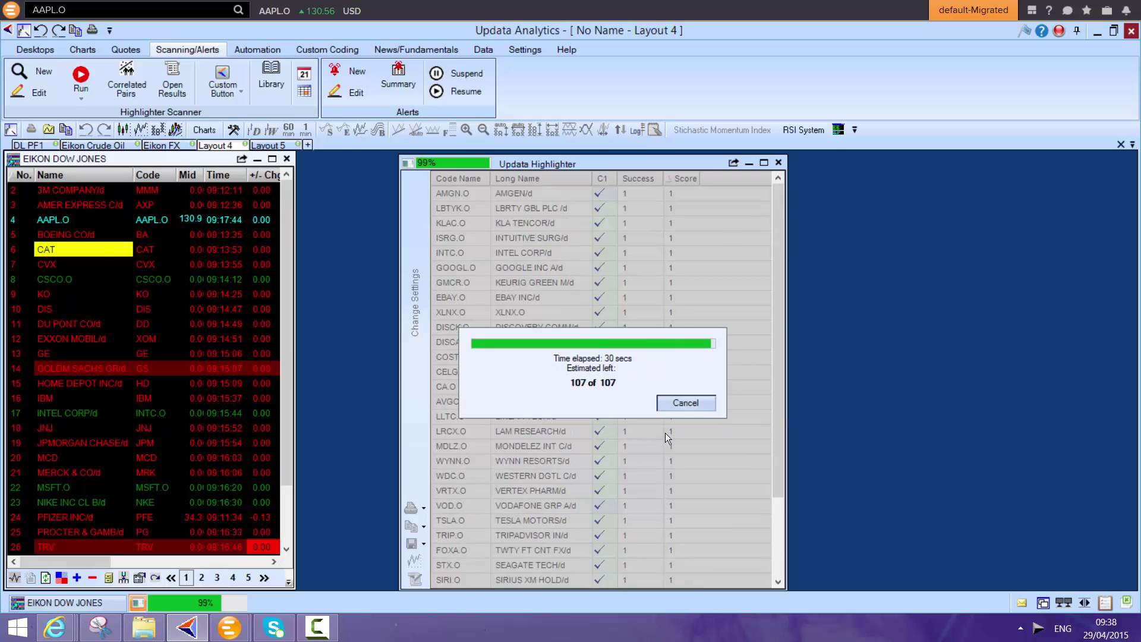
{"action": "left_click_drag", "start_coordinate": [780, 391], "coordinate": [799, 530]}
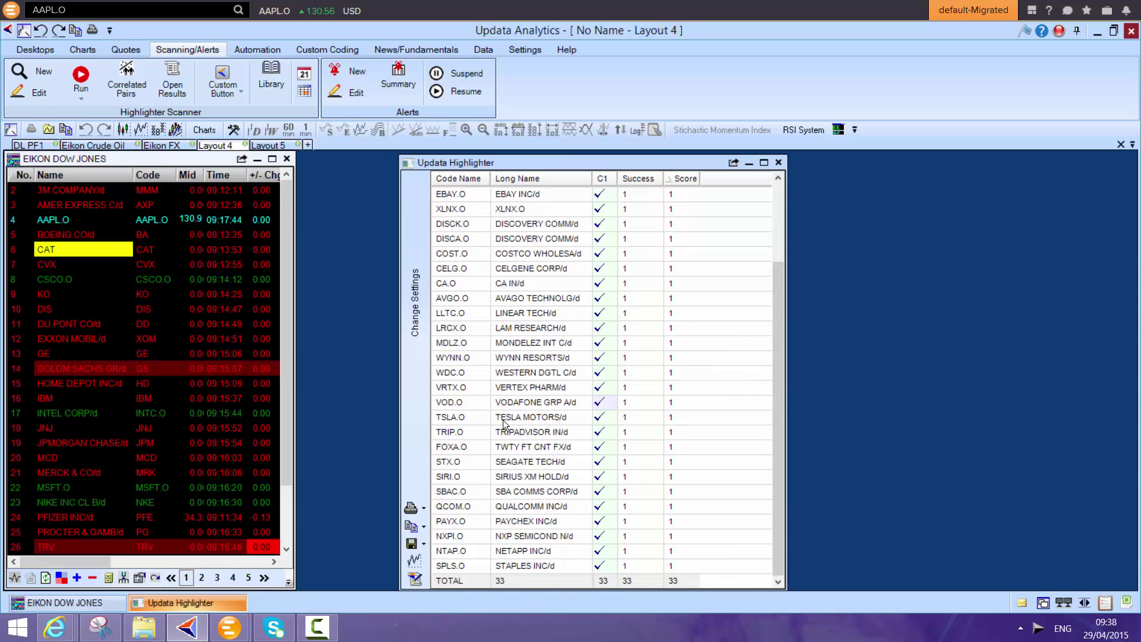
- Auto-cycle through the matching stocks' OBV divergence charts, stopping at Keurig Green (GMCR.O)
{"action": "left_click", "coordinate": [419, 559]}
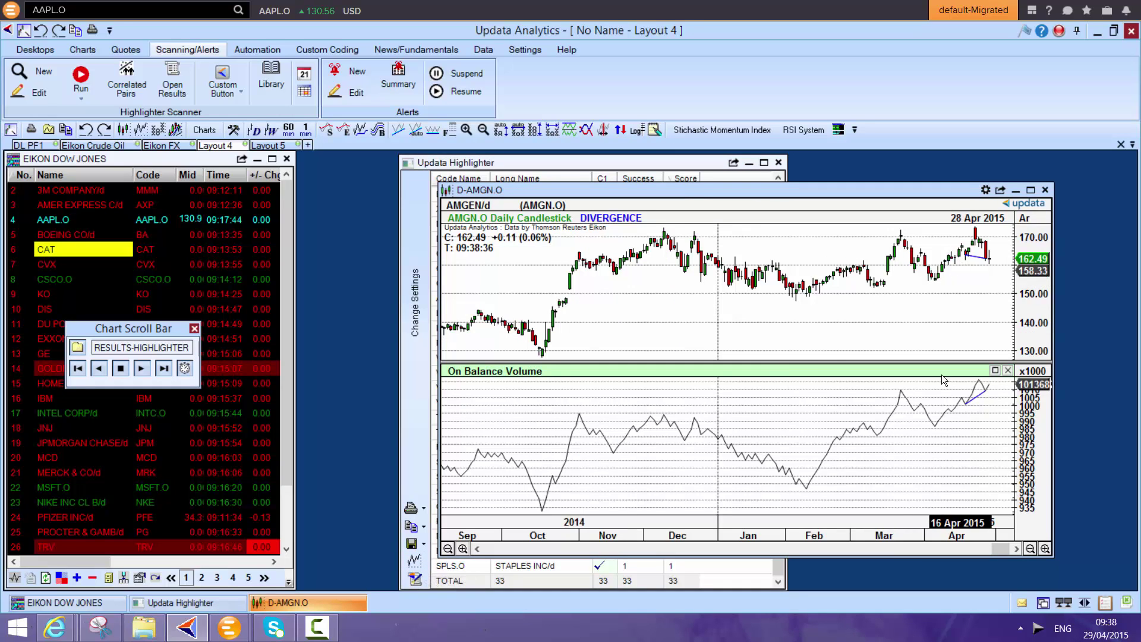
{"action": "left_click", "coordinate": [141, 368]}
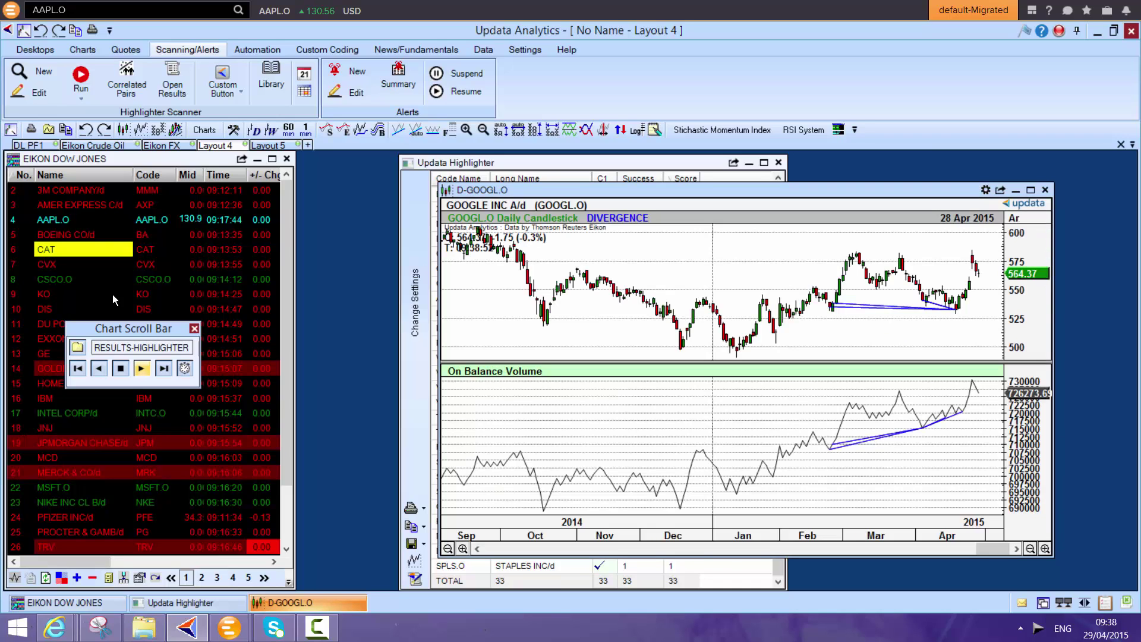
{"action": "left_click", "coordinate": [143, 368]}
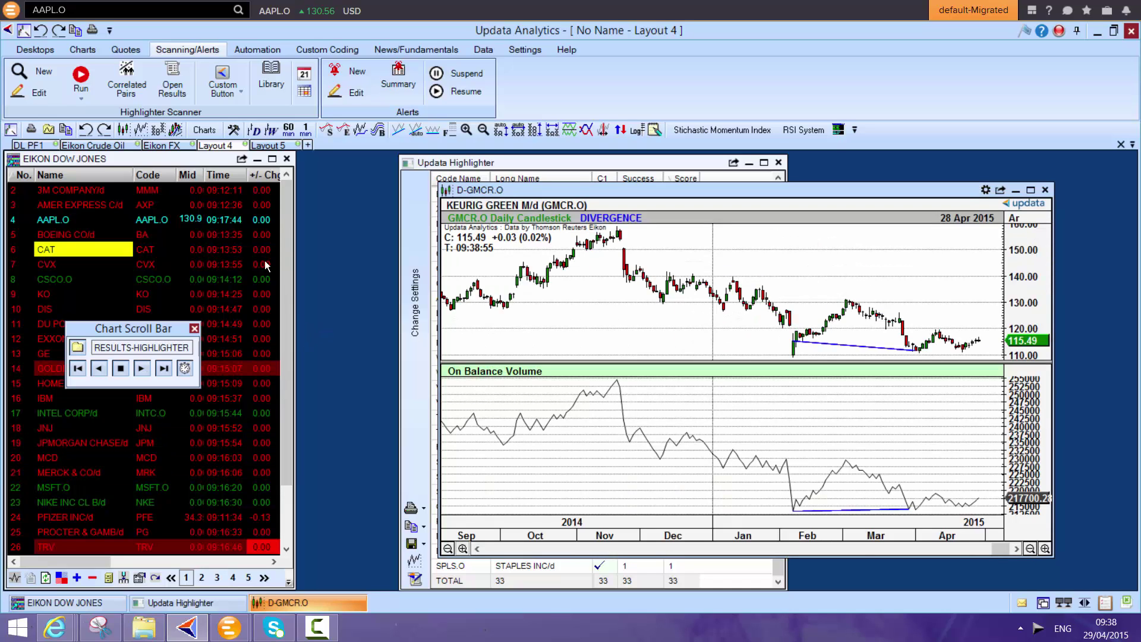
{"action": "left_click", "coordinate": [80, 89]}
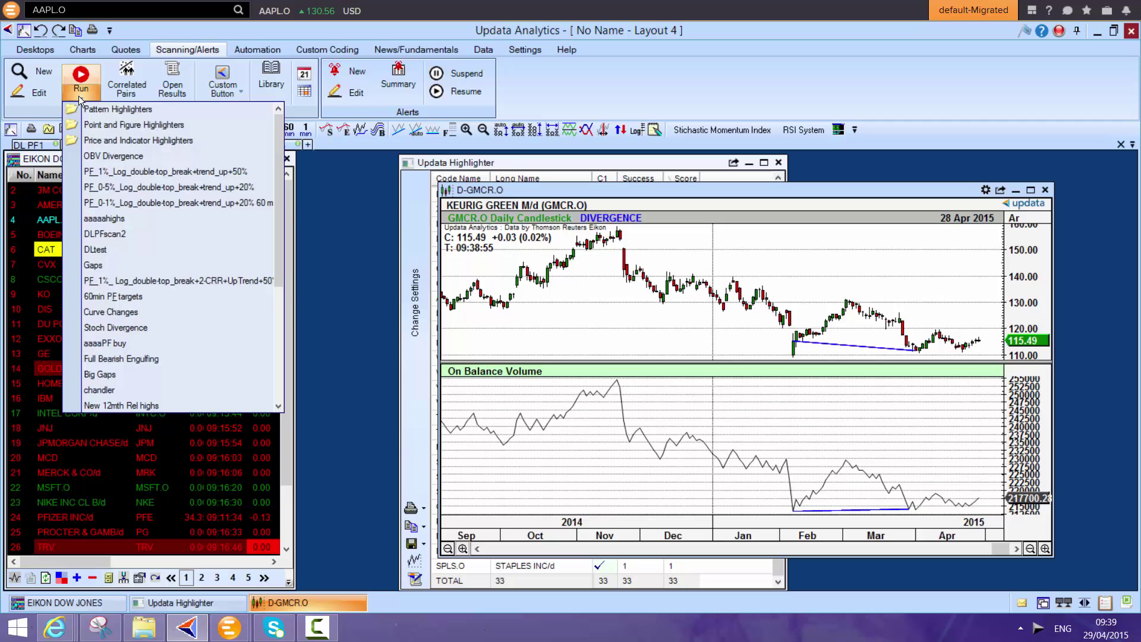
- Change the PF_1% double-top scan's minimum target from 50% to 25% and save over its file
{"action": "left_click", "coordinate": [139, 172]}
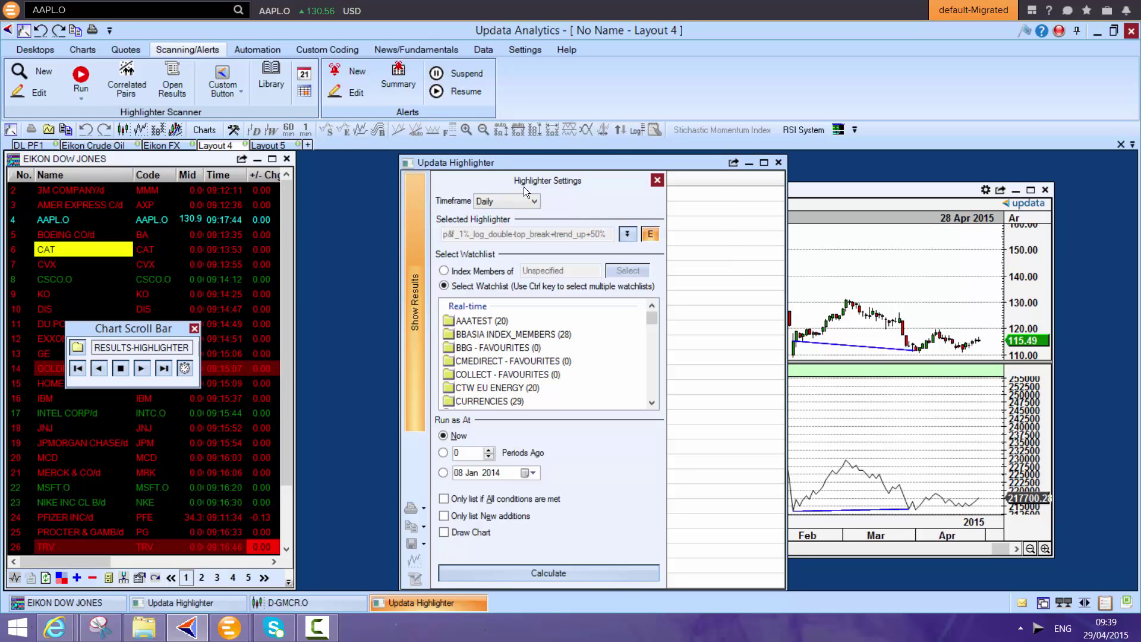
{"action": "left_click", "coordinate": [650, 234]}
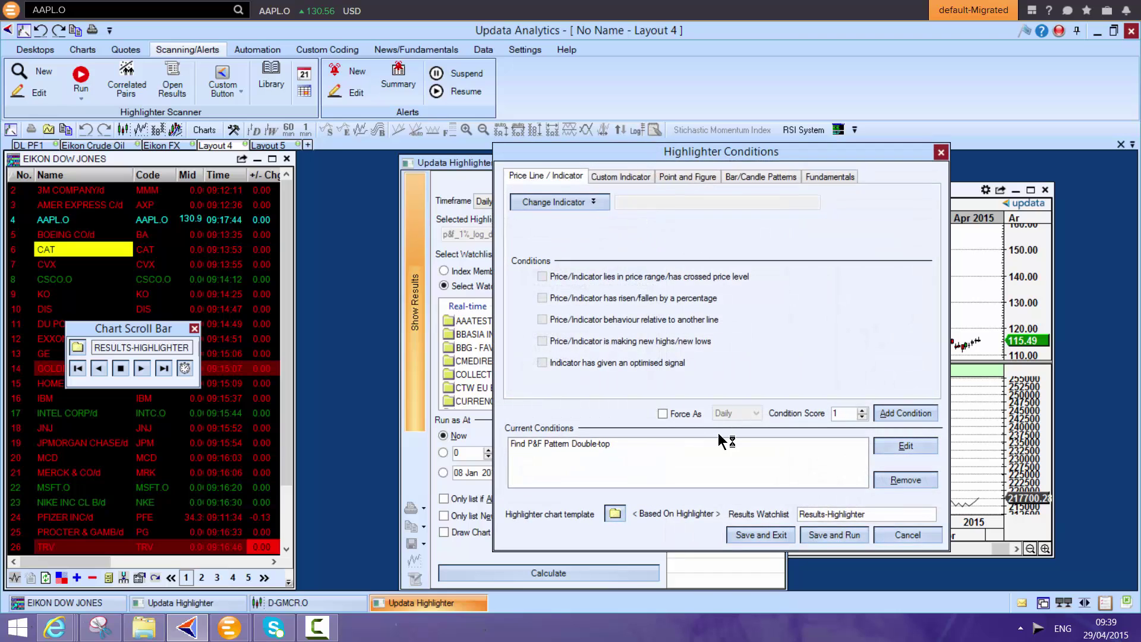
{"action": "double_click", "coordinate": [575, 444]}
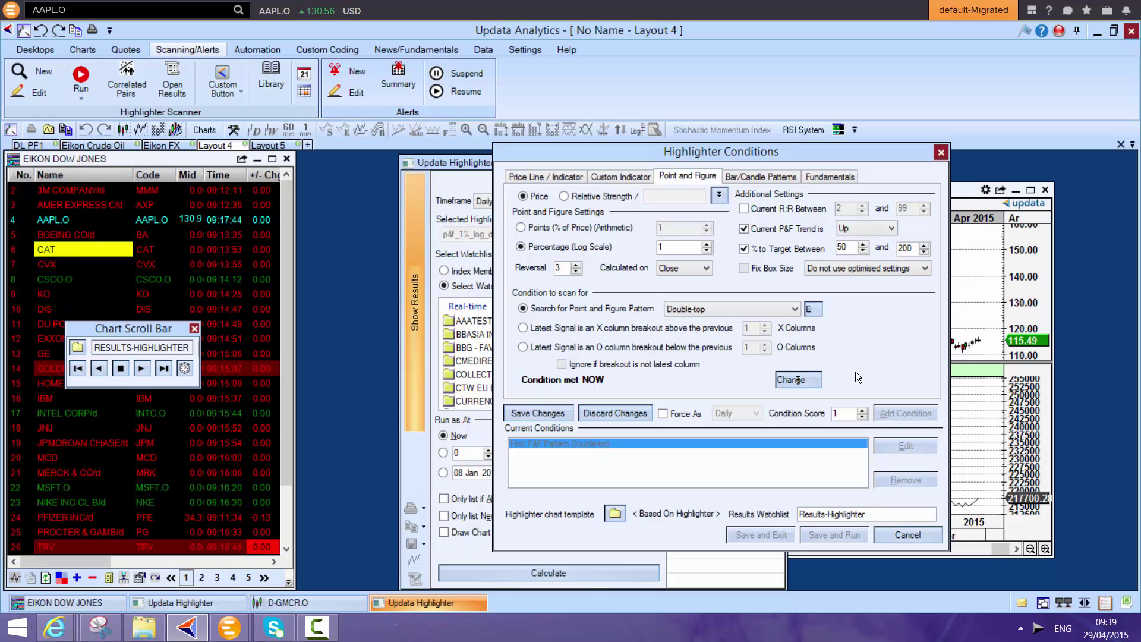
{"action": "double_click", "coordinate": [847, 247]}
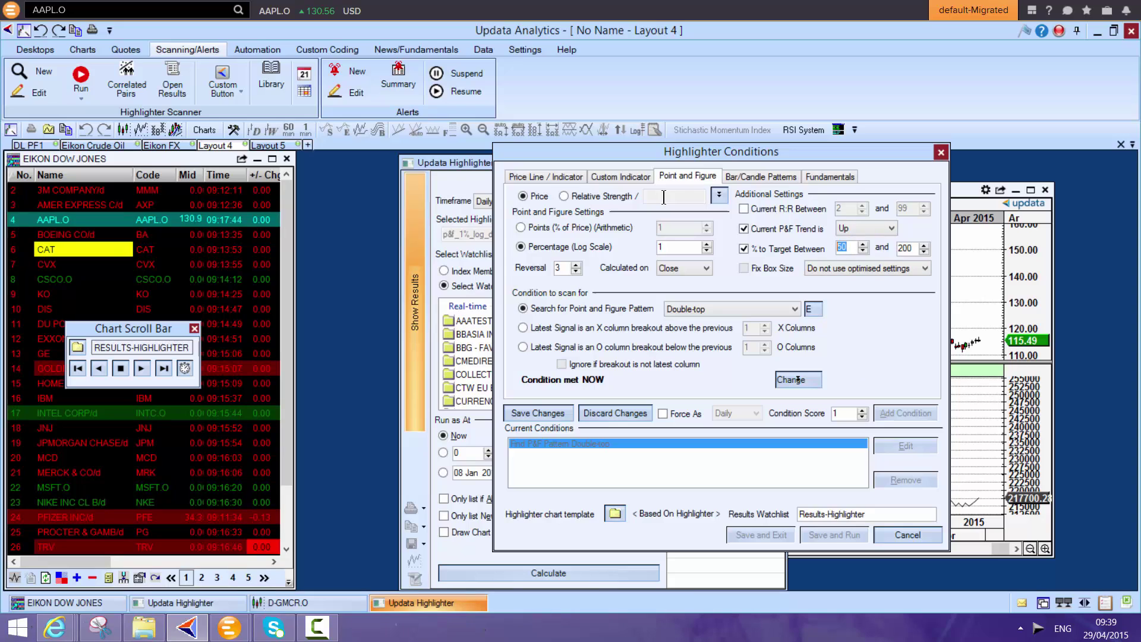
{"action": "type", "text": "25"}
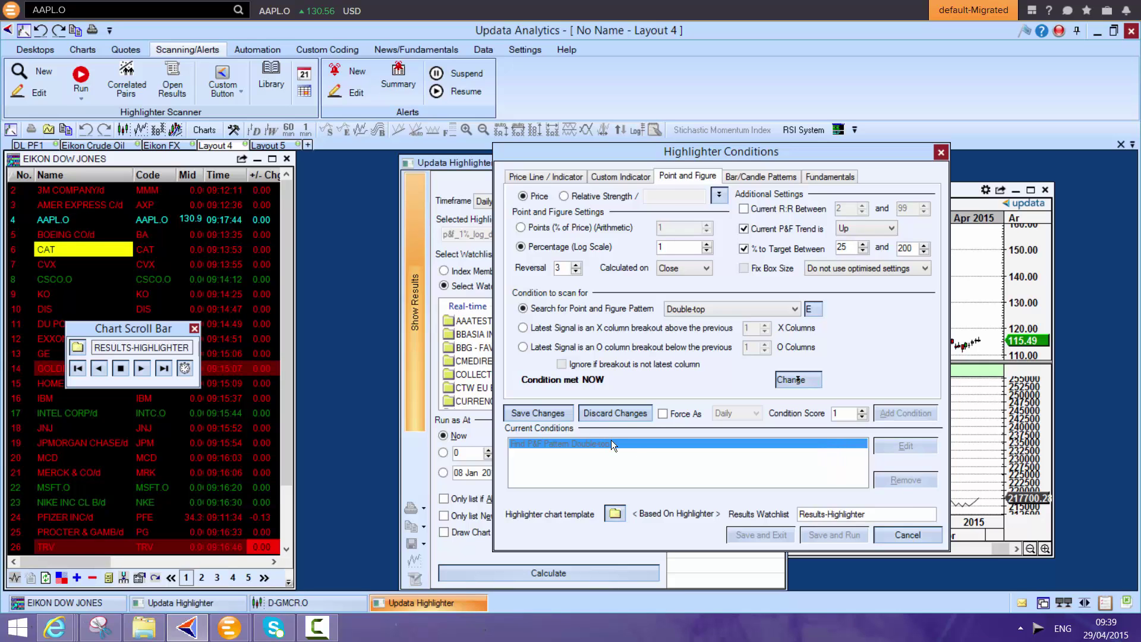
{"action": "left_click", "coordinate": [542, 412]}
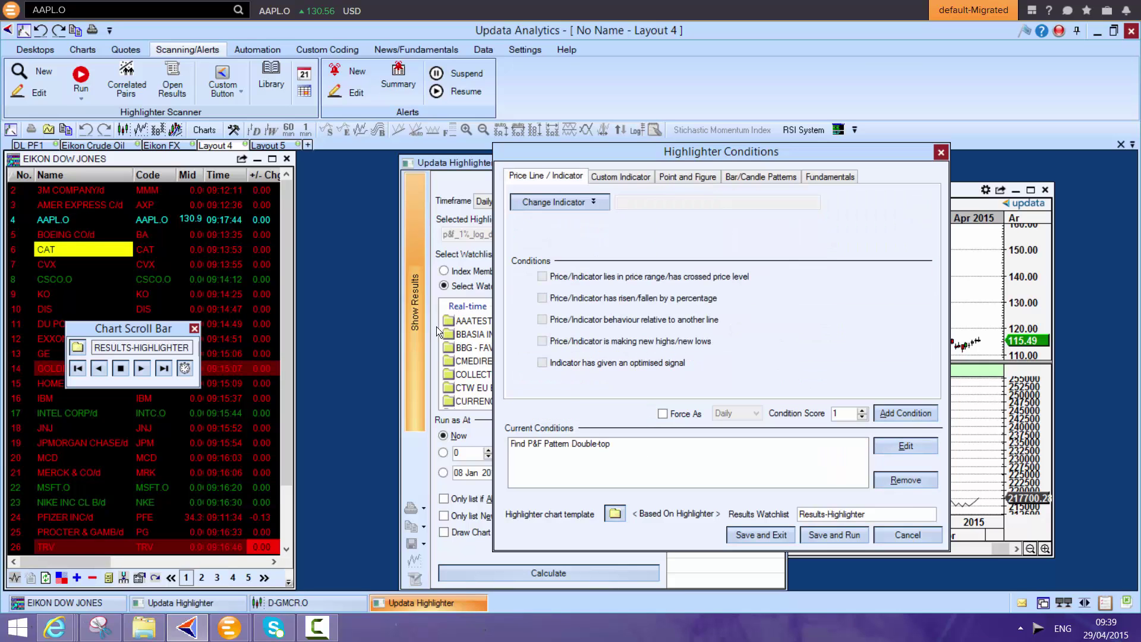
{"action": "left_click", "coordinate": [845, 536]}
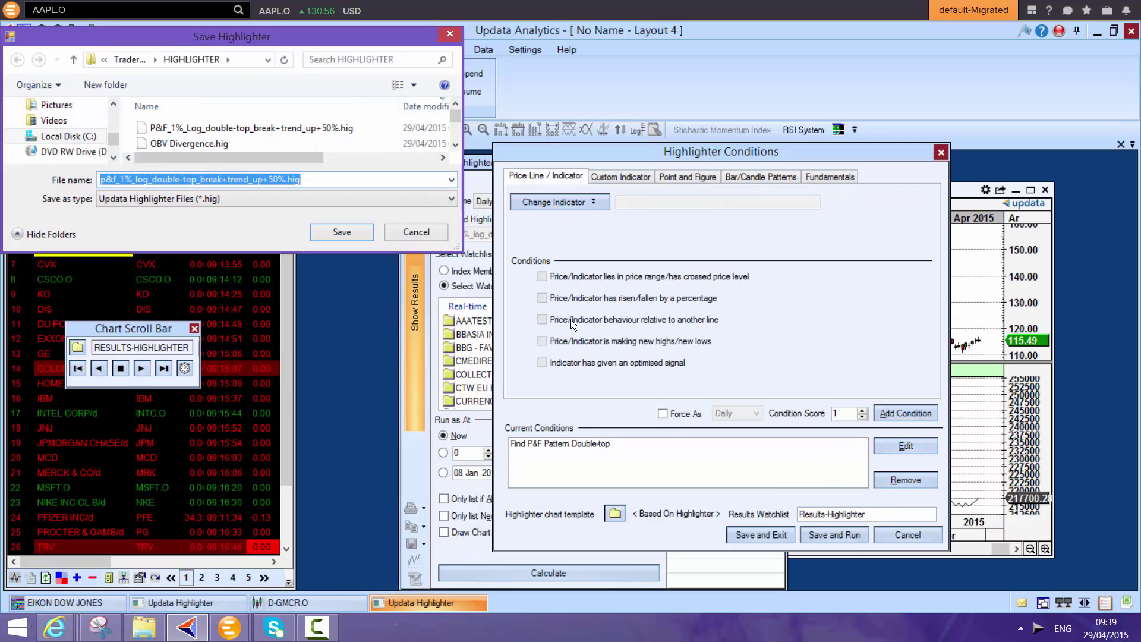
{"action": "left_click", "coordinate": [363, 233]}
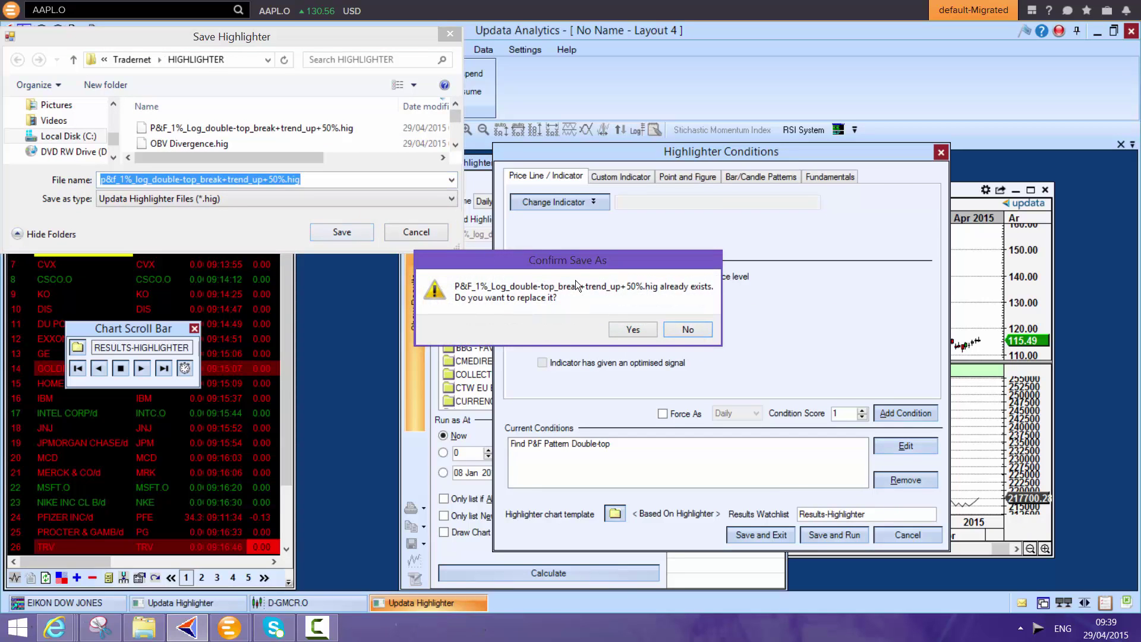
- Confirm replacing the .hig file and run the double-top scan on the EIKON DOW JONES (30) watchlist
{"action": "left_click", "coordinate": [630, 330]}
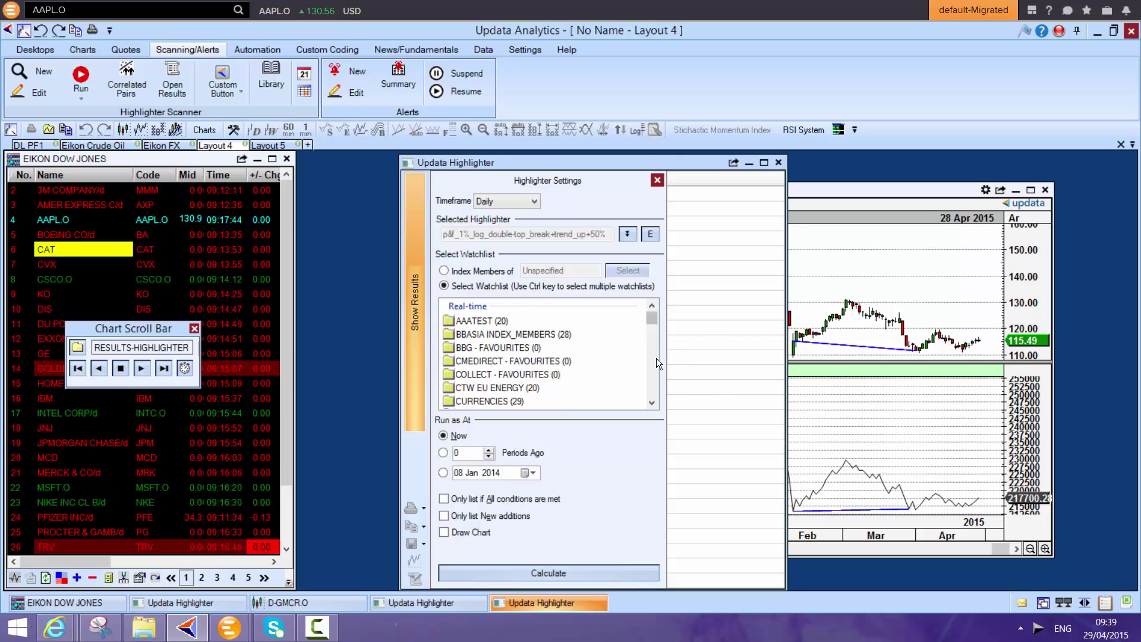
{"action": "scroll", "coordinate": [654, 358], "scroll_direction": "down", "scroll_amount": 2}
{"action": "left_click_drag", "start_coordinate": [650, 327], "coordinate": [651, 341]}
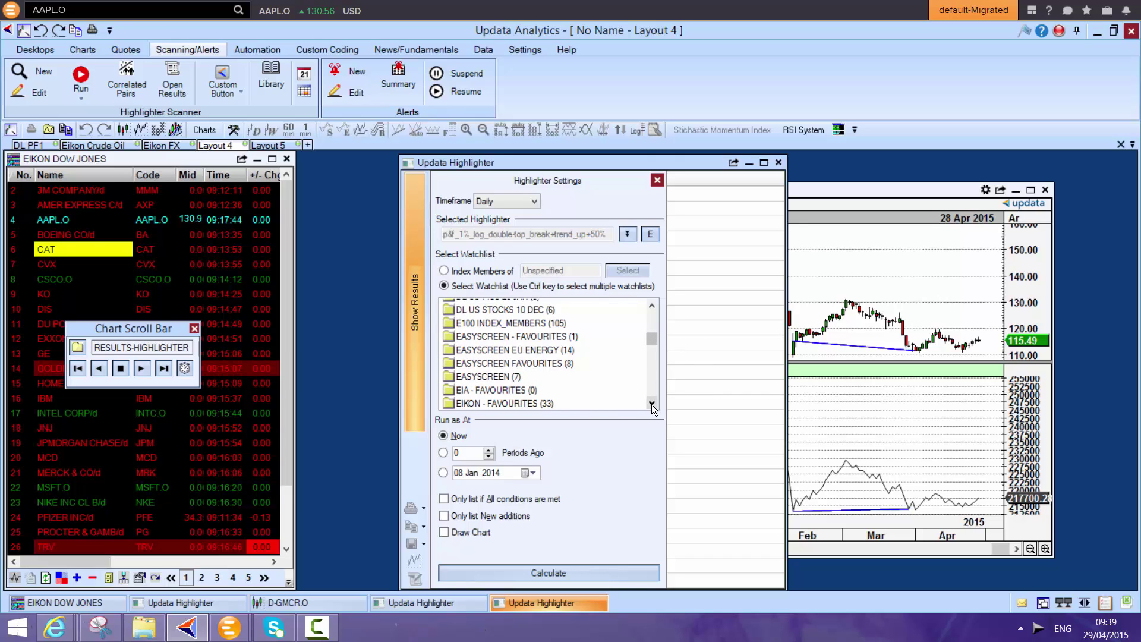
{"action": "left_click", "coordinate": [529, 405]}
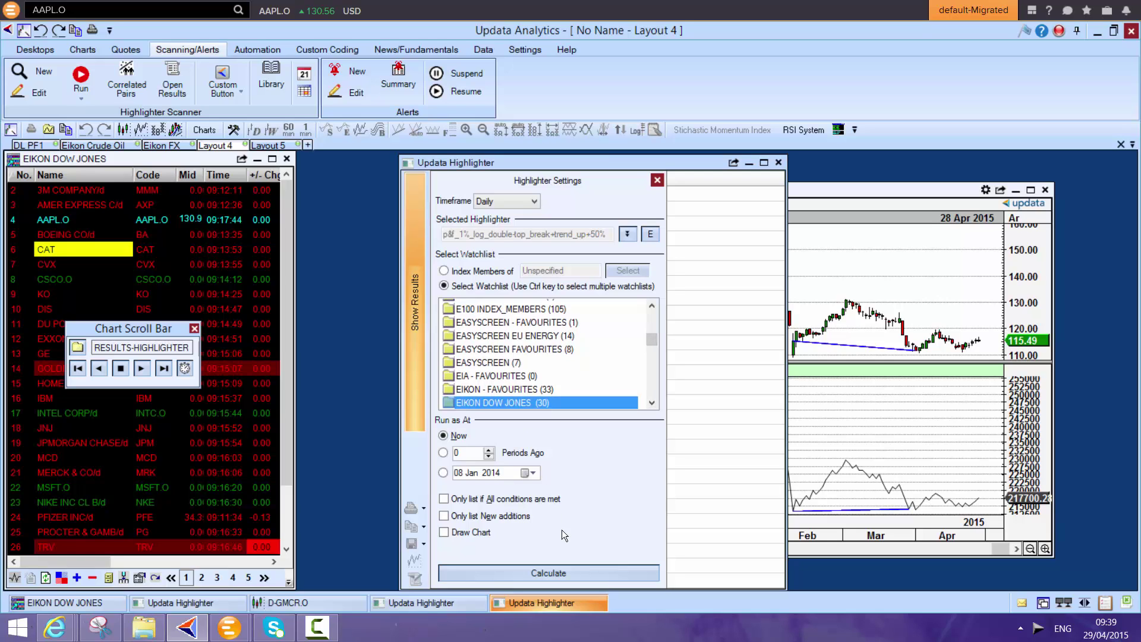
{"action": "left_click", "coordinate": [568, 572]}
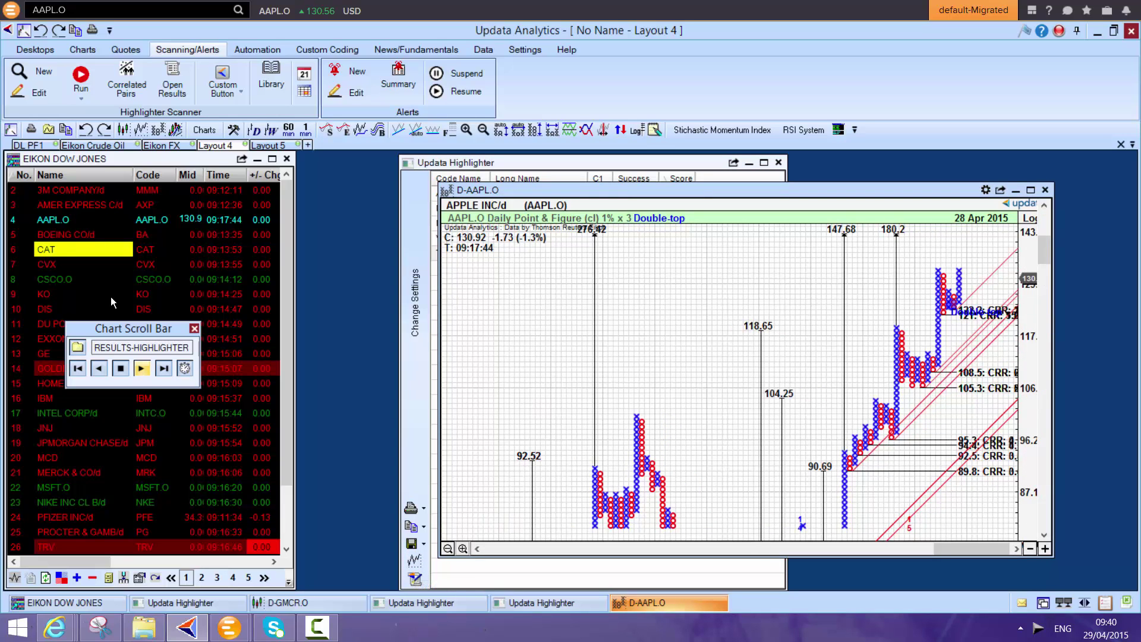
- Auto-play the double-top result charts (MCD, MRK), then switch to Layout 5
{"action": "left_click", "coordinate": [141, 368]}
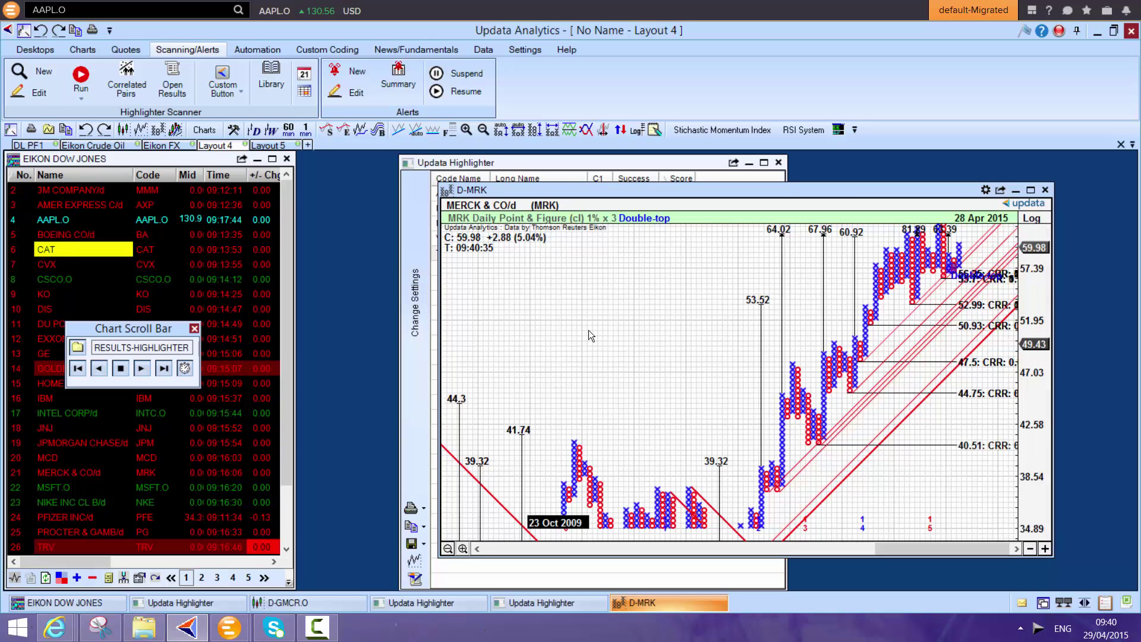
{"action": "left_click", "coordinate": [271, 146]}
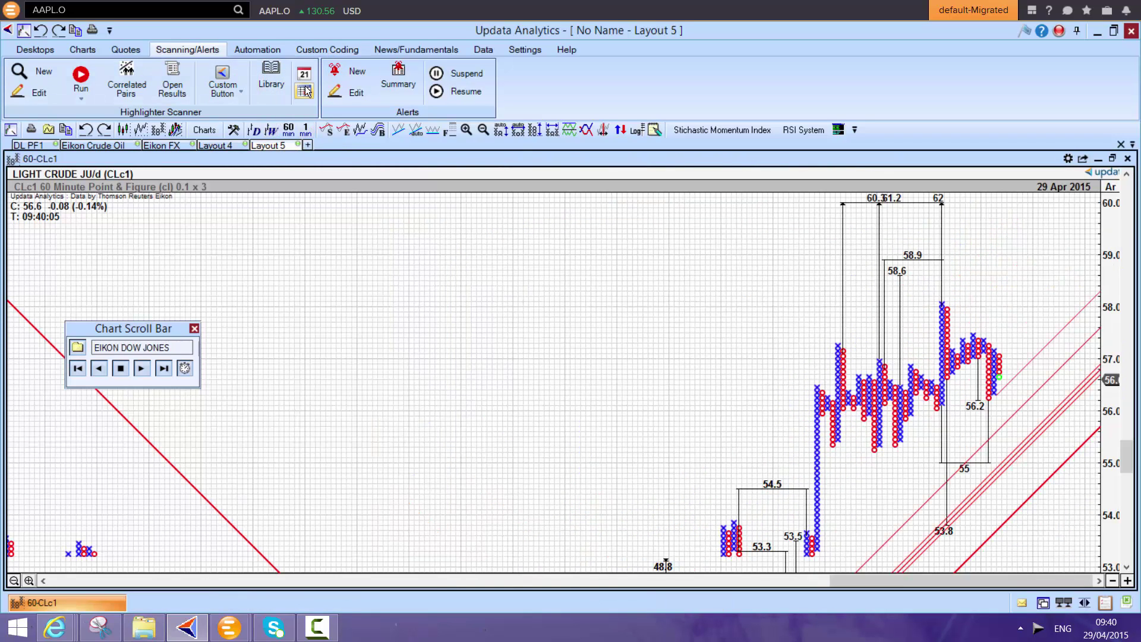
- Close the CLc1 chart and browse the Custom Indicator Library's Custom Charts and Custom Tools without downloading
{"action": "left_click", "coordinate": [1127, 158]}
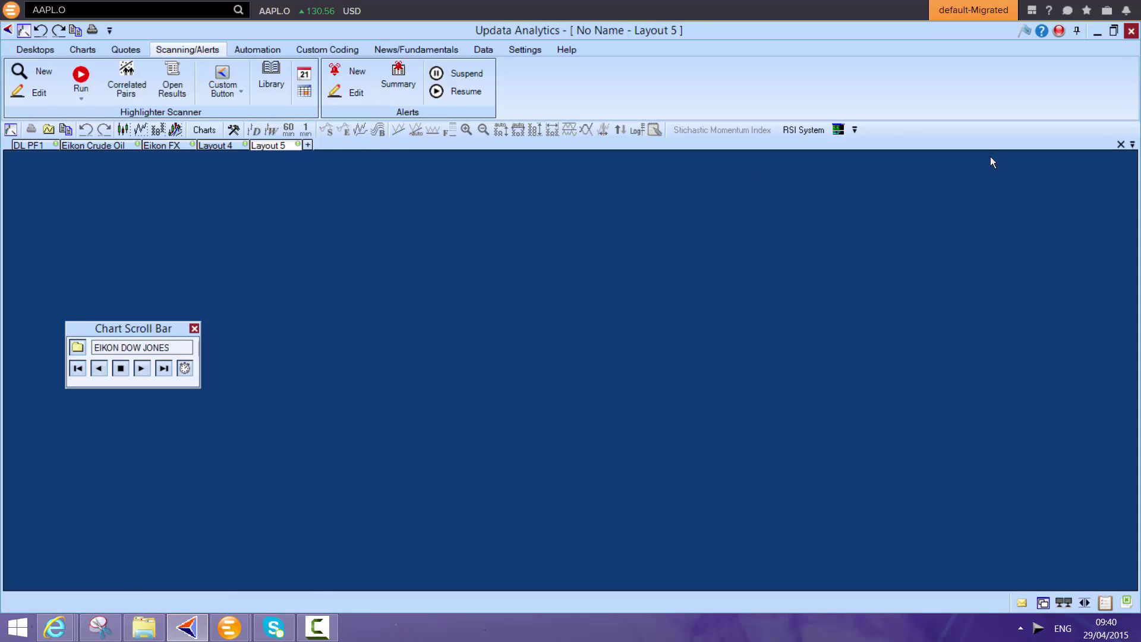
{"action": "left_click", "coordinate": [315, 49]}
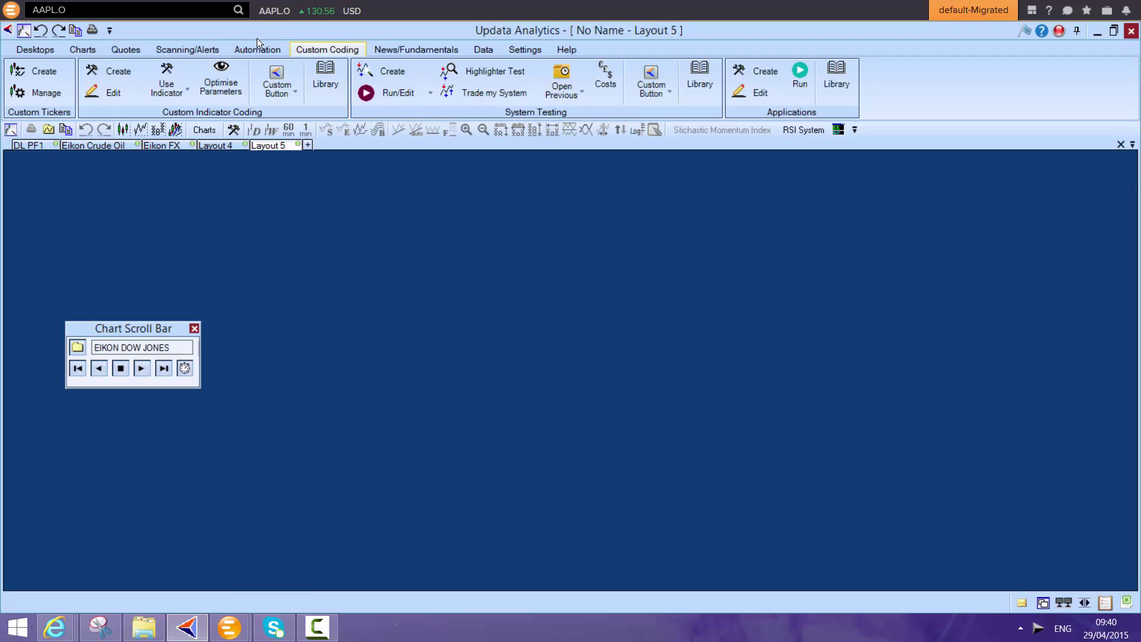
{"action": "left_click", "coordinate": [326, 79]}
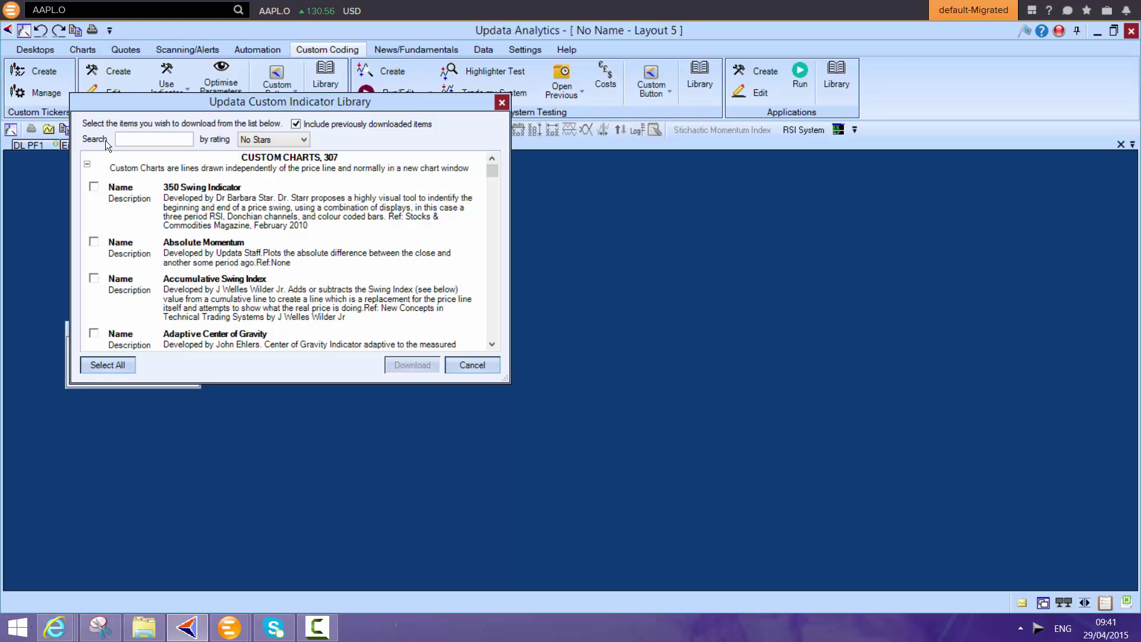
{"action": "left_click", "coordinate": [88, 164]}
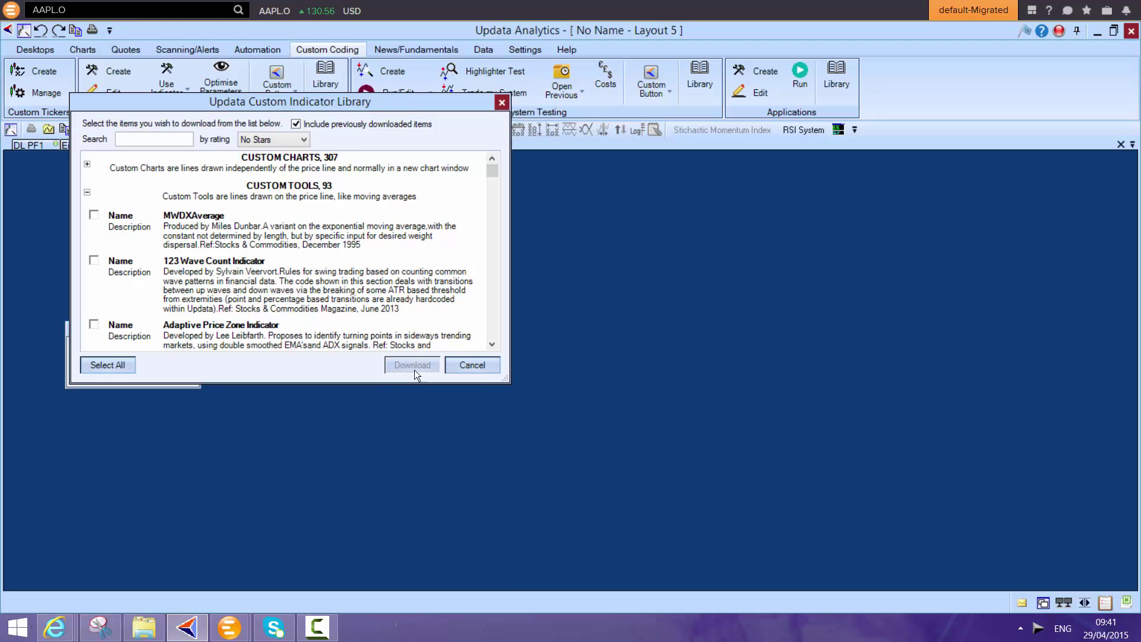
{"action": "left_click", "coordinate": [488, 364]}
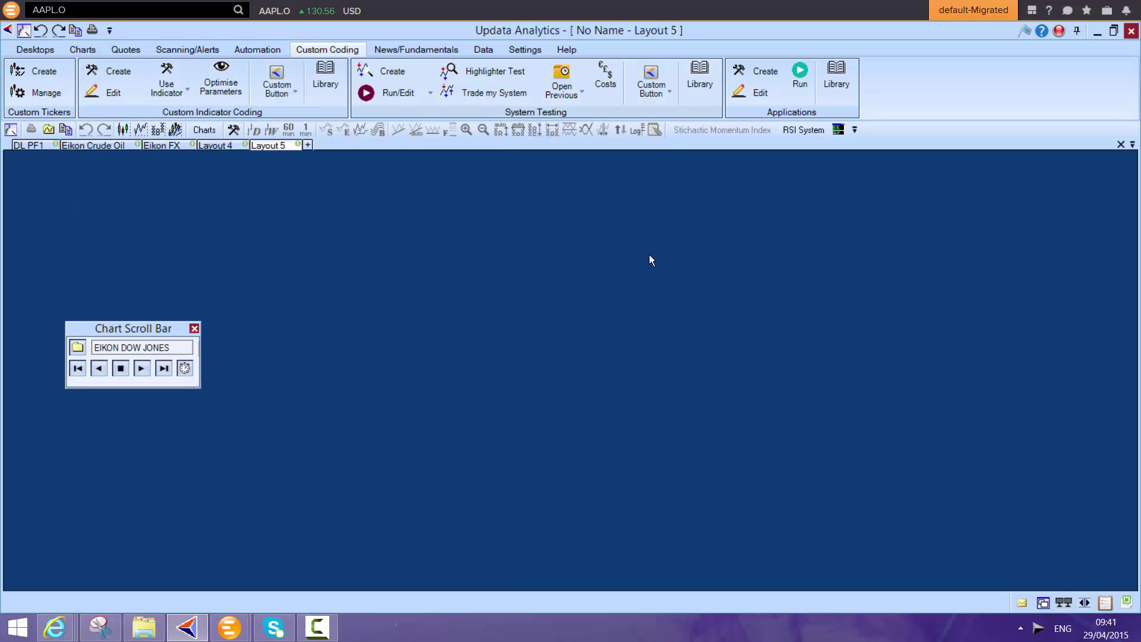
- Load FlipFlopStoplossSystem.tai into the System Analyser through Run/Edit
{"action": "left_click", "coordinate": [386, 92]}
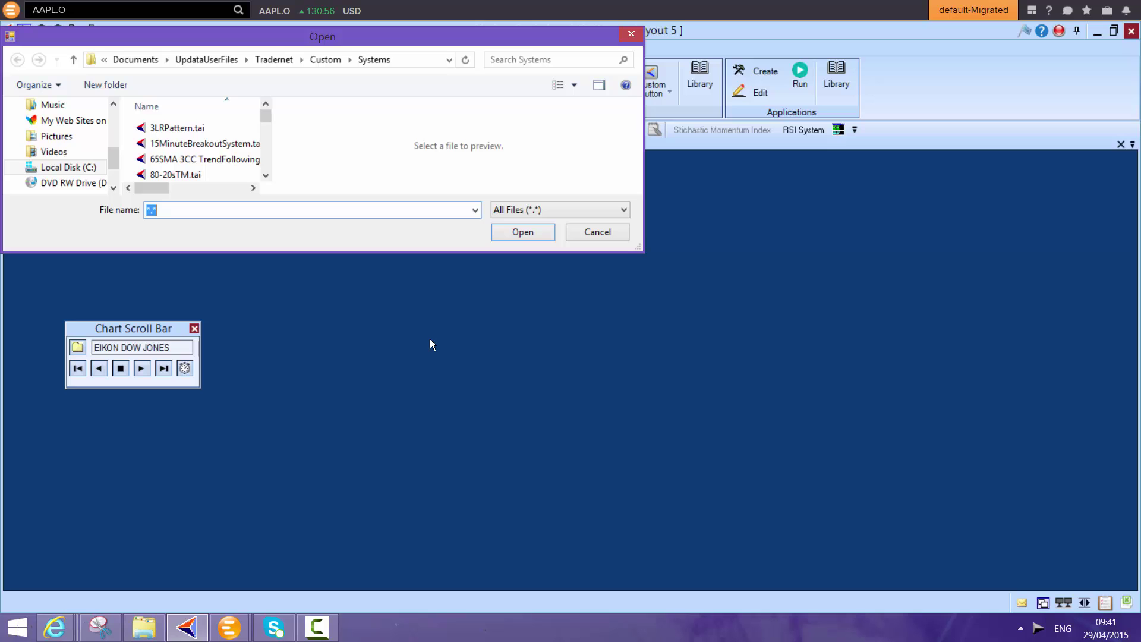
{"action": "type", "text": "f"}
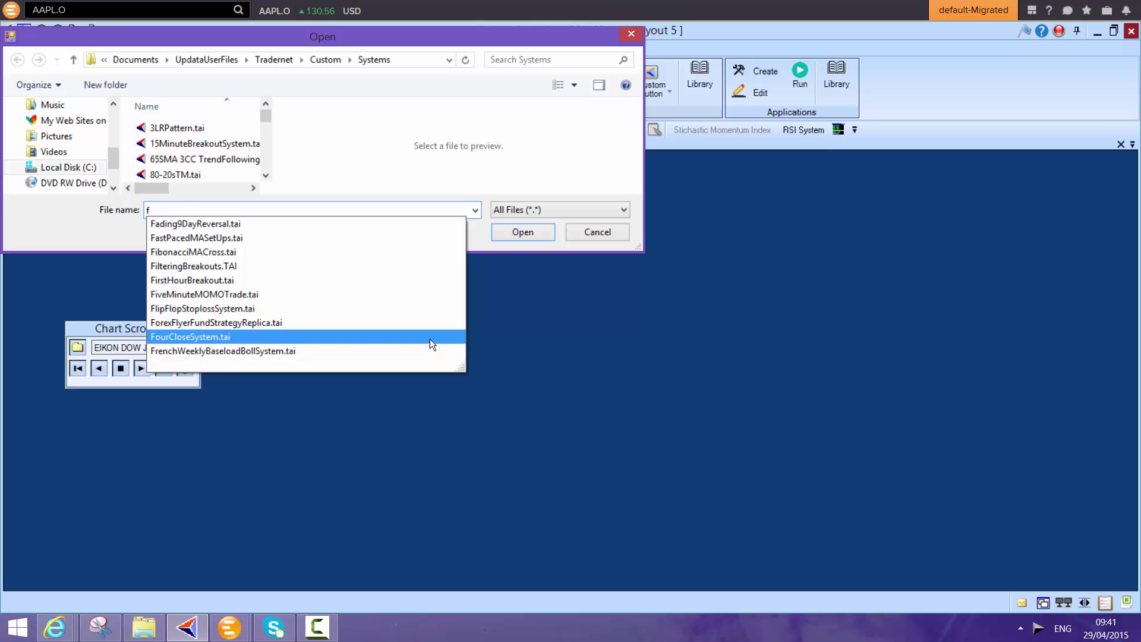
{"action": "key", "text": "Up"}
{"action": "key", "text": "Up"}
{"action": "key", "text": "Return"}
{"action": "key", "text": "Return"}
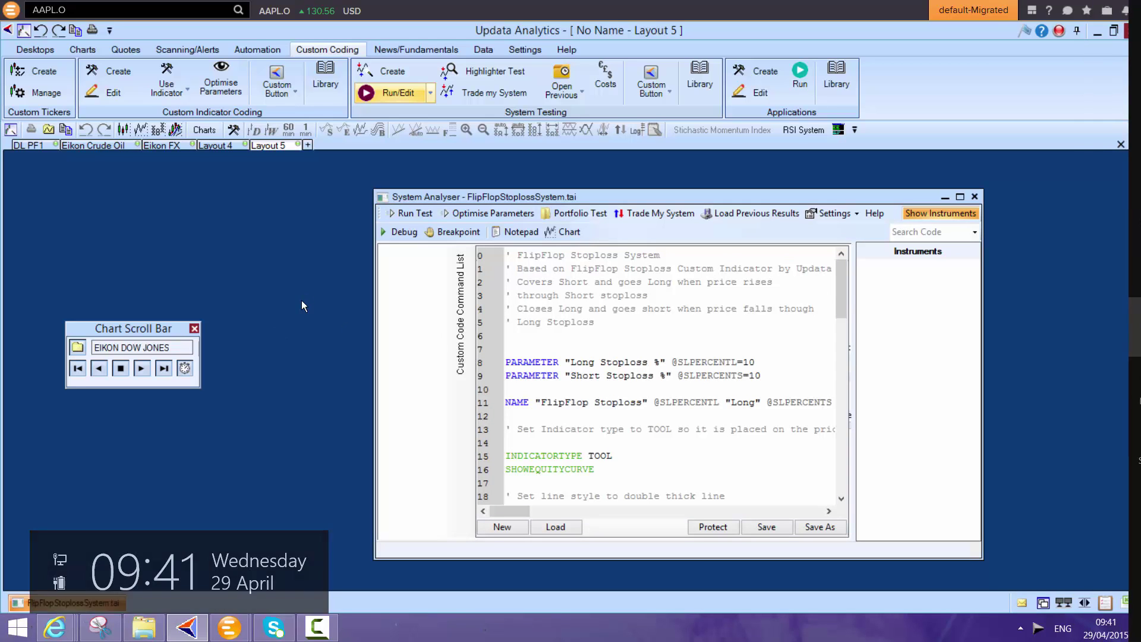
- Scroll through the system code and try Optimise Parameters, dismissing the save-code warning twice
{"action": "left_click_drag", "start_coordinate": [840, 293], "coordinate": [852, 380]}
{"action": "scroll", "coordinate": [683, 312], "scroll_direction": "down", "scroll_amount": 2}
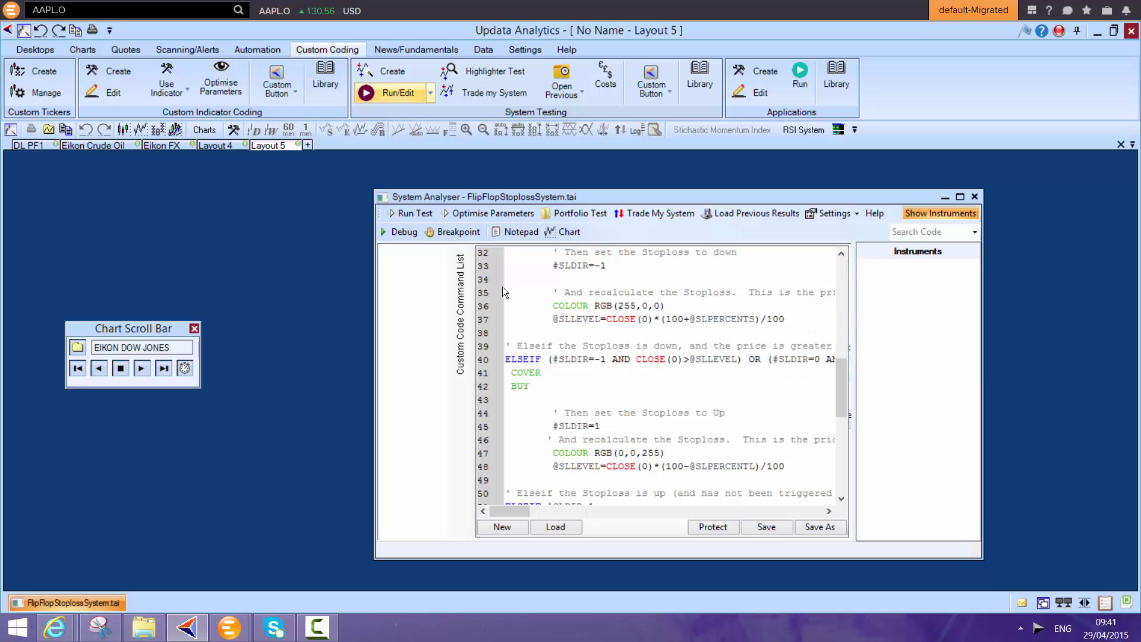
{"action": "left_click", "coordinate": [482, 212]}
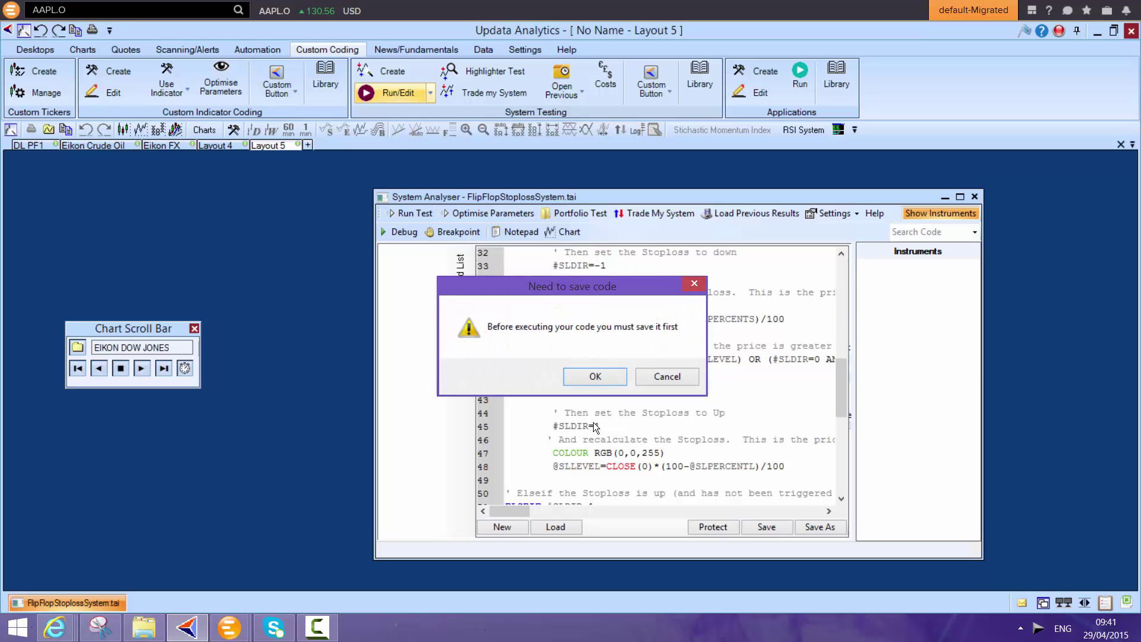
{"action": "left_click", "coordinate": [655, 380]}
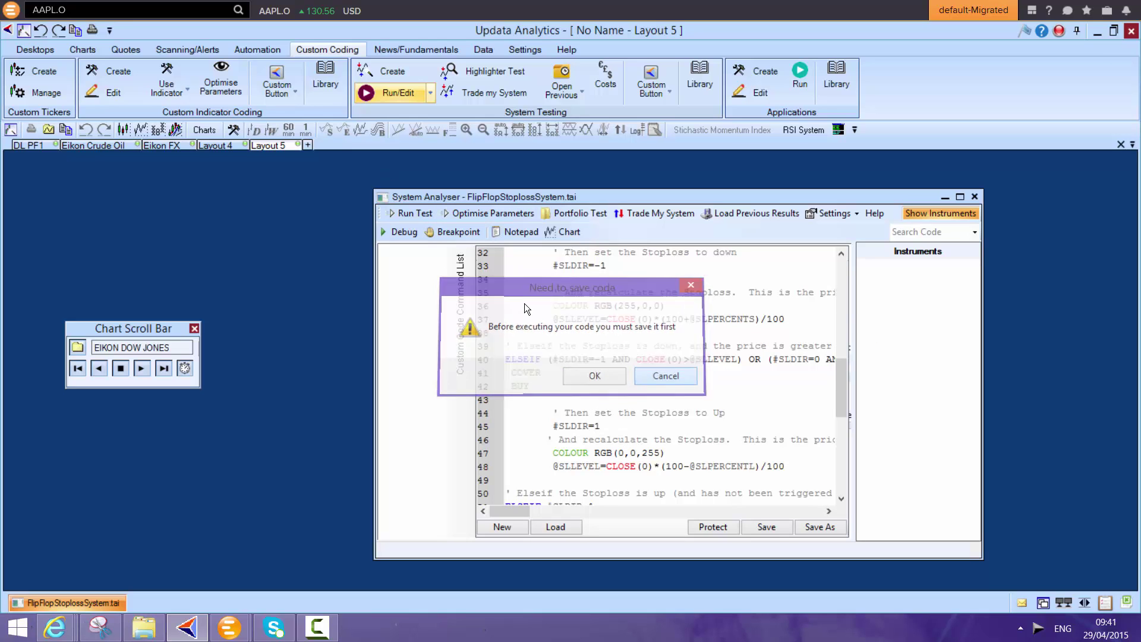
{"action": "left_click", "coordinate": [504, 215]}
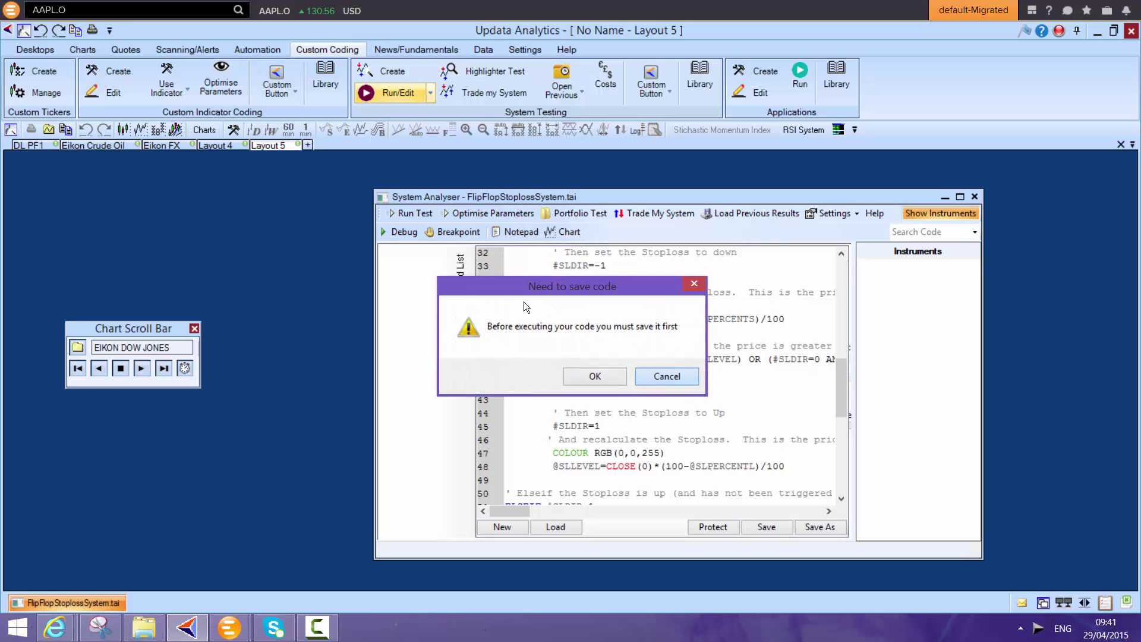
{"action": "left_click", "coordinate": [652, 374]}
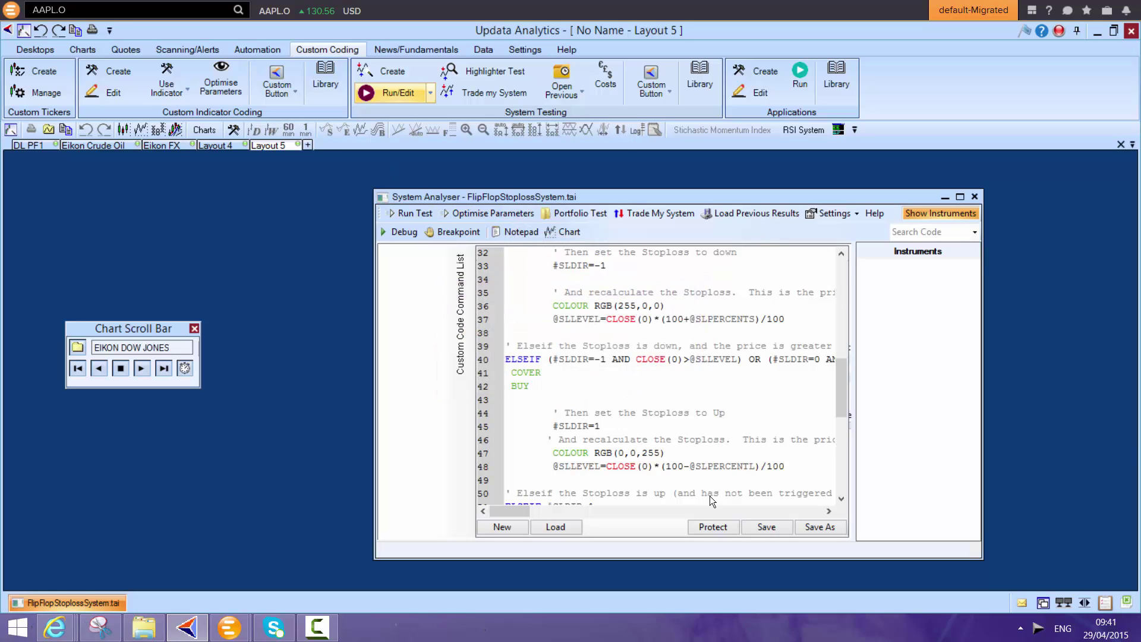
- Save the code over FlipFlopStoplossSystem.tai and bring up the test parameters, both stoplosses at 10%
{"action": "left_click", "coordinate": [405, 214]}
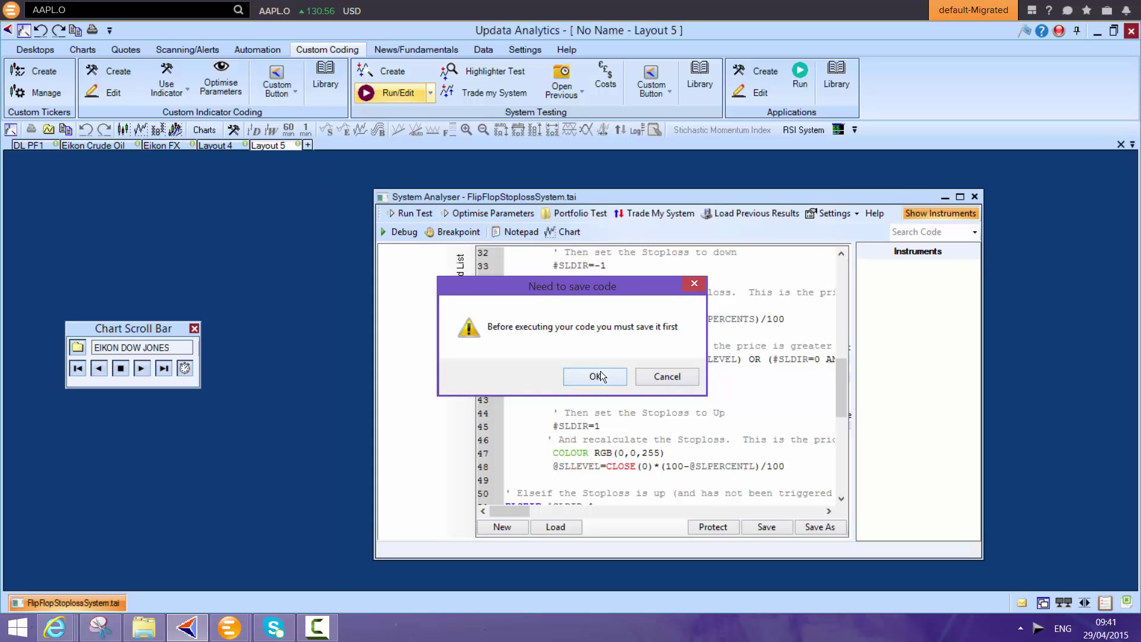
{"action": "left_click", "coordinate": [595, 376]}
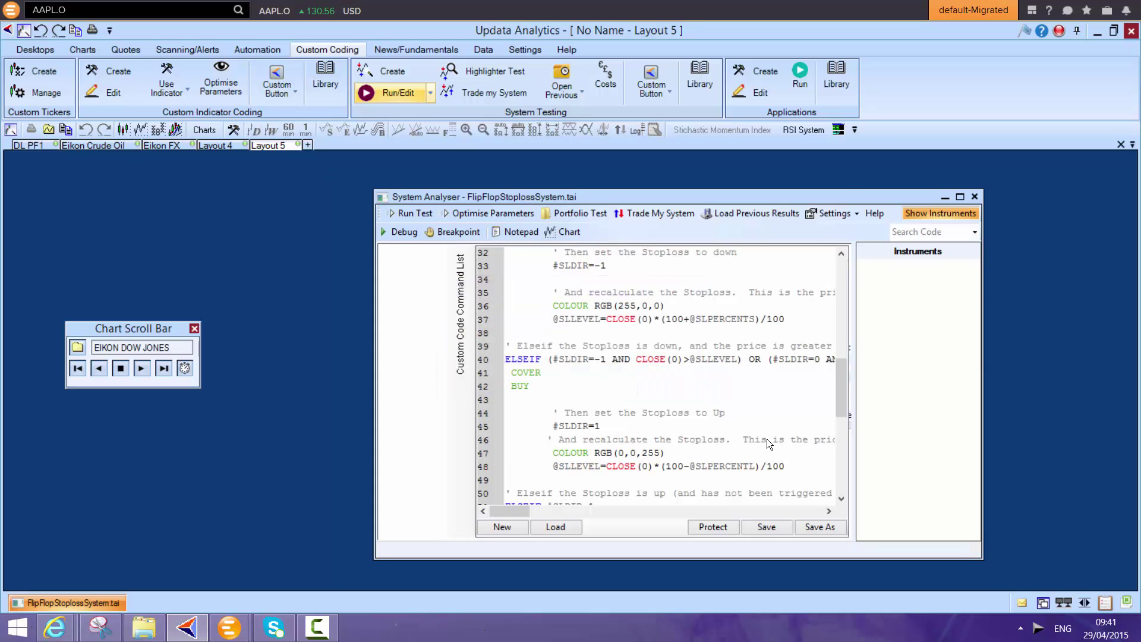
{"action": "left_click", "coordinate": [355, 232]}
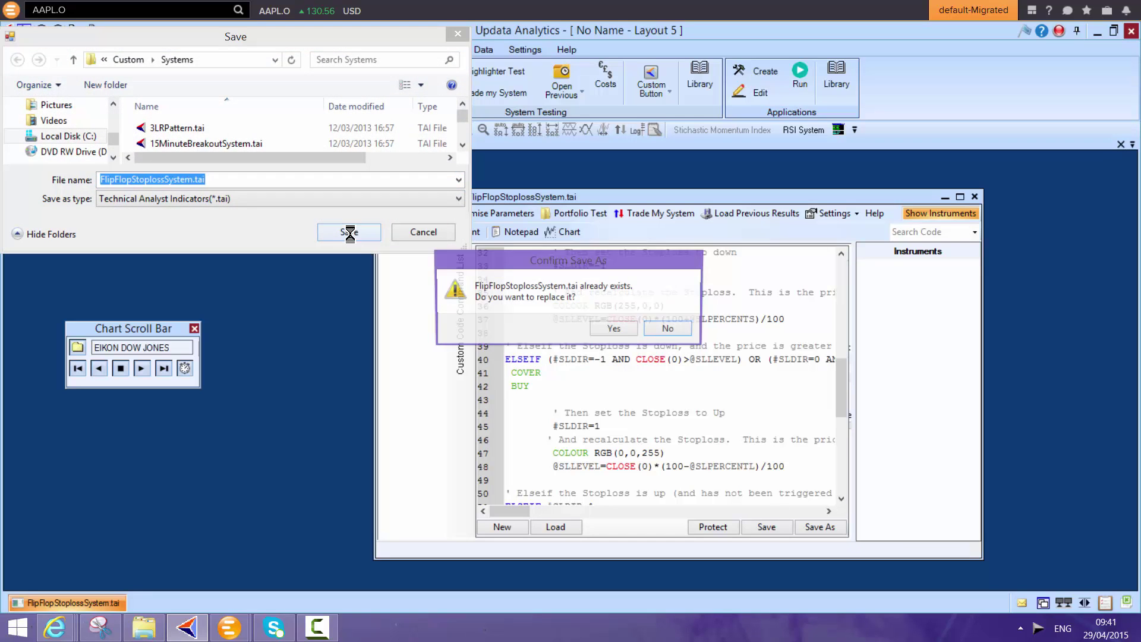
{"action": "left_click", "coordinate": [615, 333]}
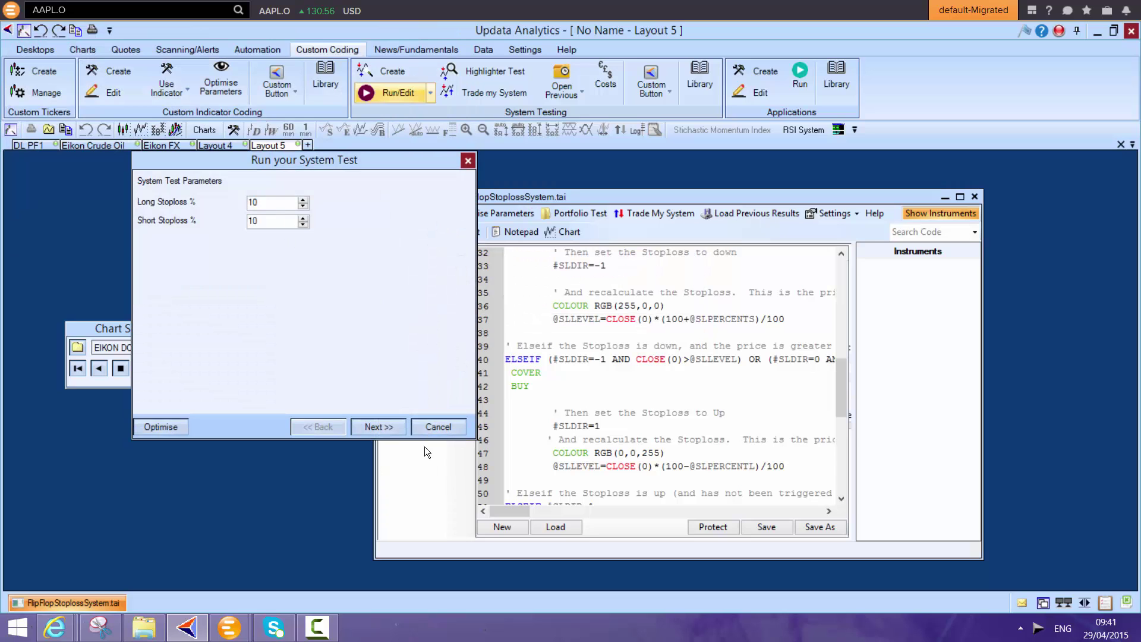
- Switch from the plain test to the optimisation wizard, keeping quick optimisation as the method
{"action": "key", "text": "Escape"}
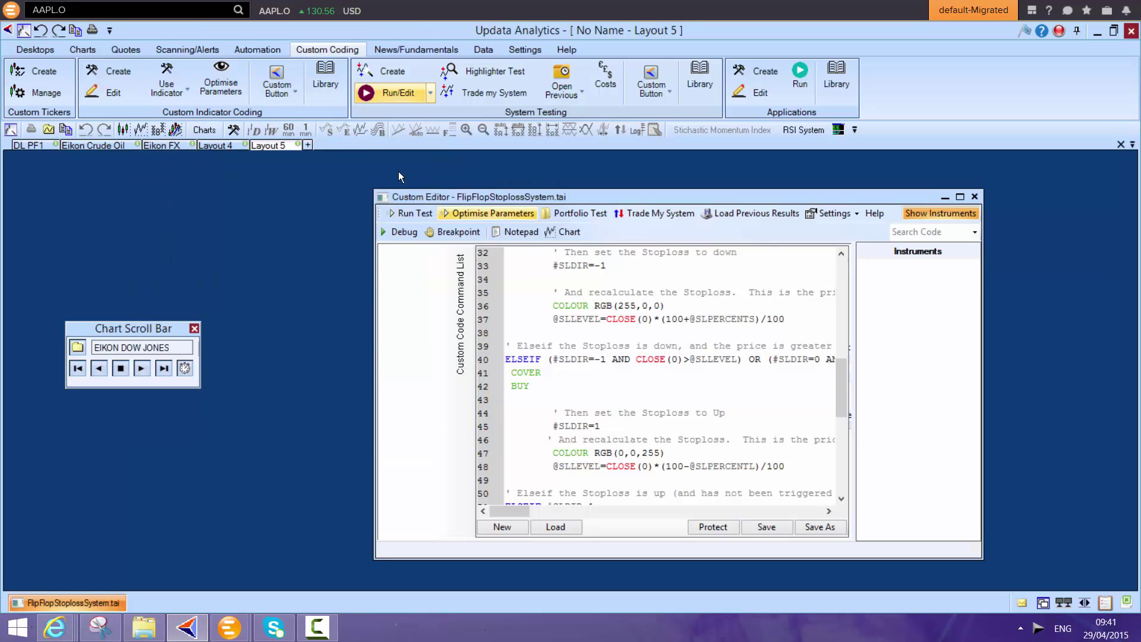
{"action": "left_click", "coordinate": [491, 214]}
{"action": "left_click", "coordinate": [379, 426]}
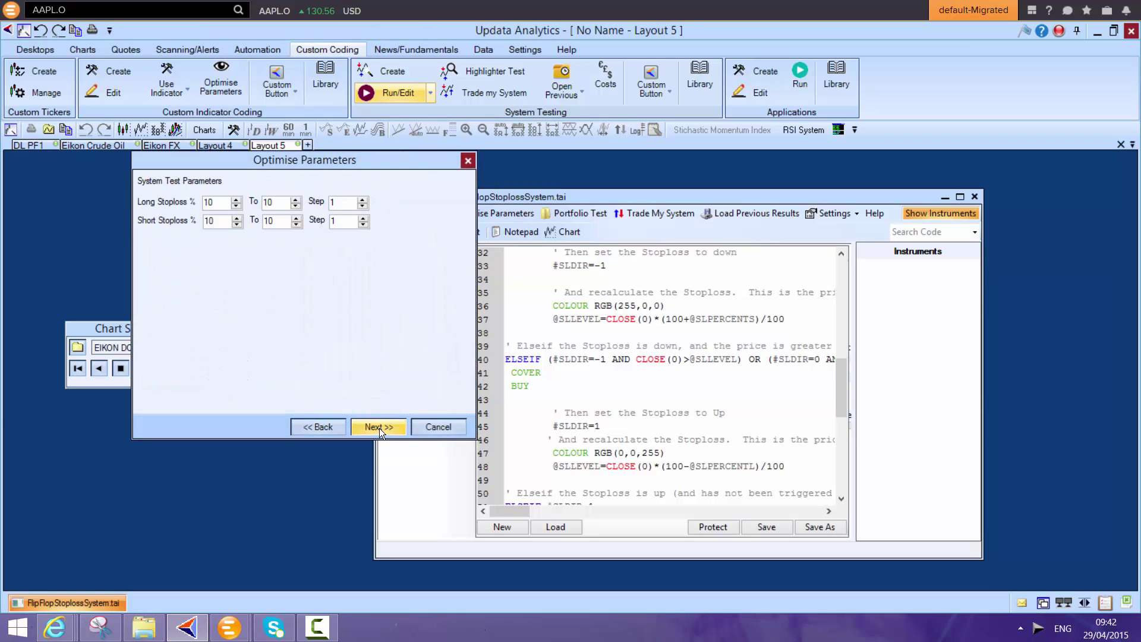
{"action": "left_click", "coordinate": [333, 428]}
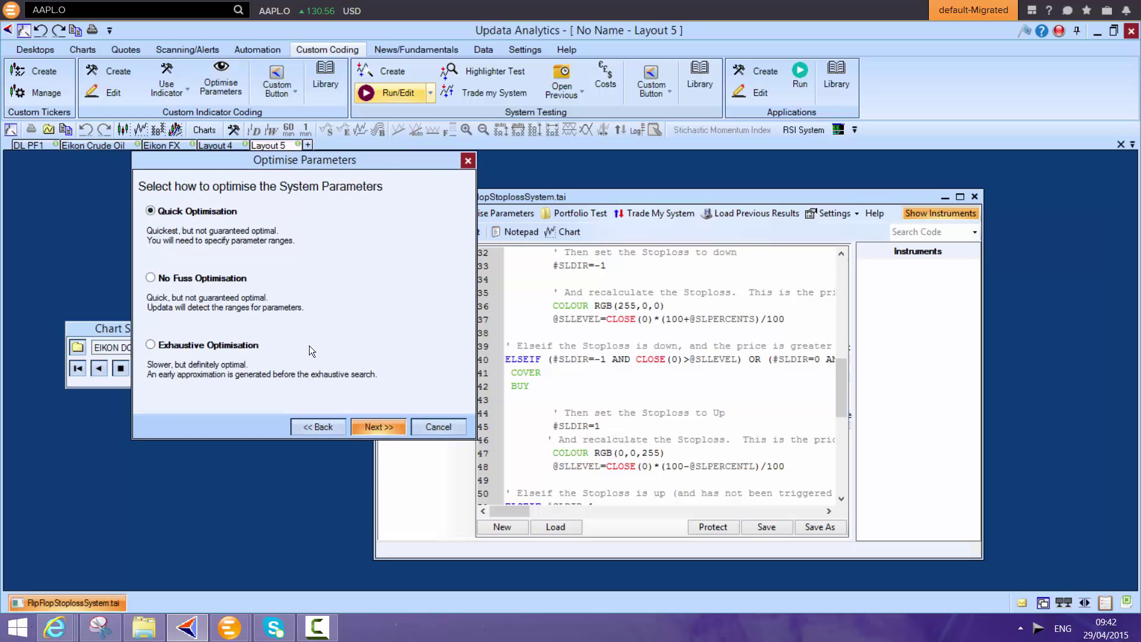
{"action": "key", "text": "Return"}
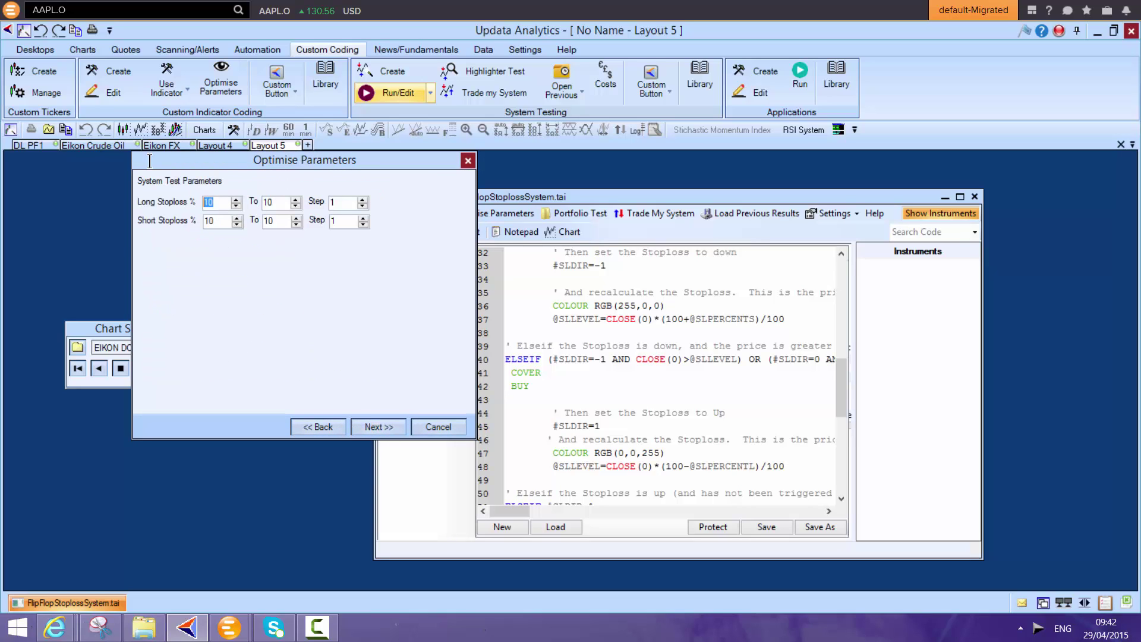
- Set Long and Short Stoploss ranges to 2–5 with a 0.5 step
{"action": "type", "text": "2"}
{"action": "key", "text": "Tab"}
{"action": "type", "text": "5"}
{"action": "double_click", "coordinate": [221, 217]}
{"action": "type", "text": "2"}
{"action": "double_click", "coordinate": [275, 220]}
{"action": "type", "text": "4.5"}
{"action": "type", "text": "5"}
{"action": "key", "text": "Tab"}
{"action": "type", "text": "0.5"}
{"action": "key", "text": "Tab"}
{"action": "key", "text": "Return"}
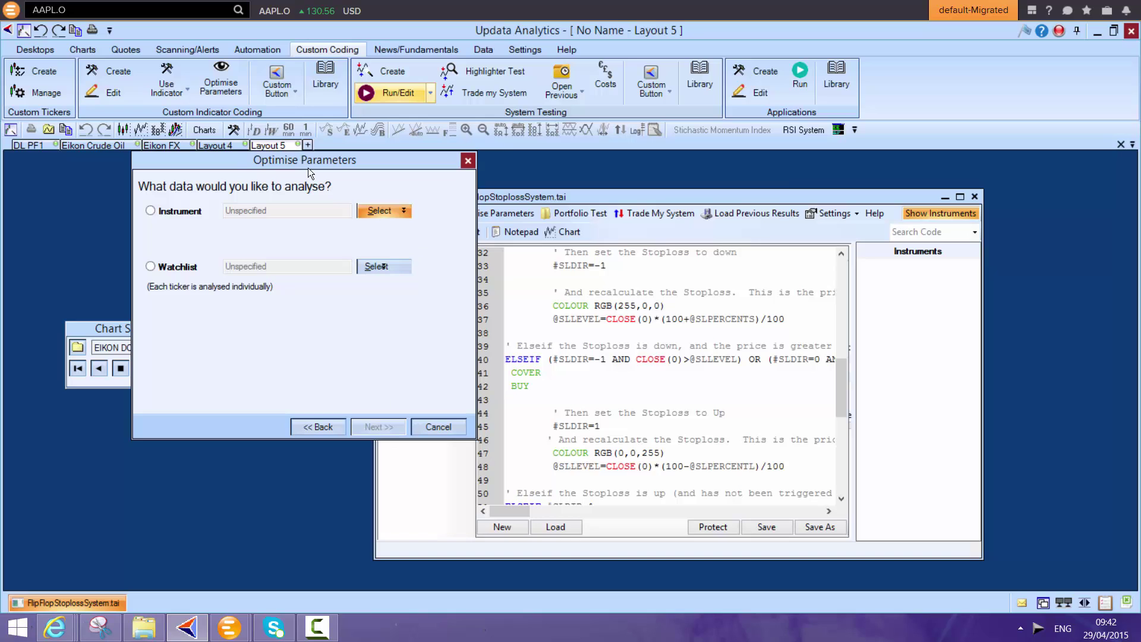
- Choose EUR= as the single instrument, keep Daily timeframe, and start the optimisation
{"action": "left_click", "coordinate": [385, 210]}
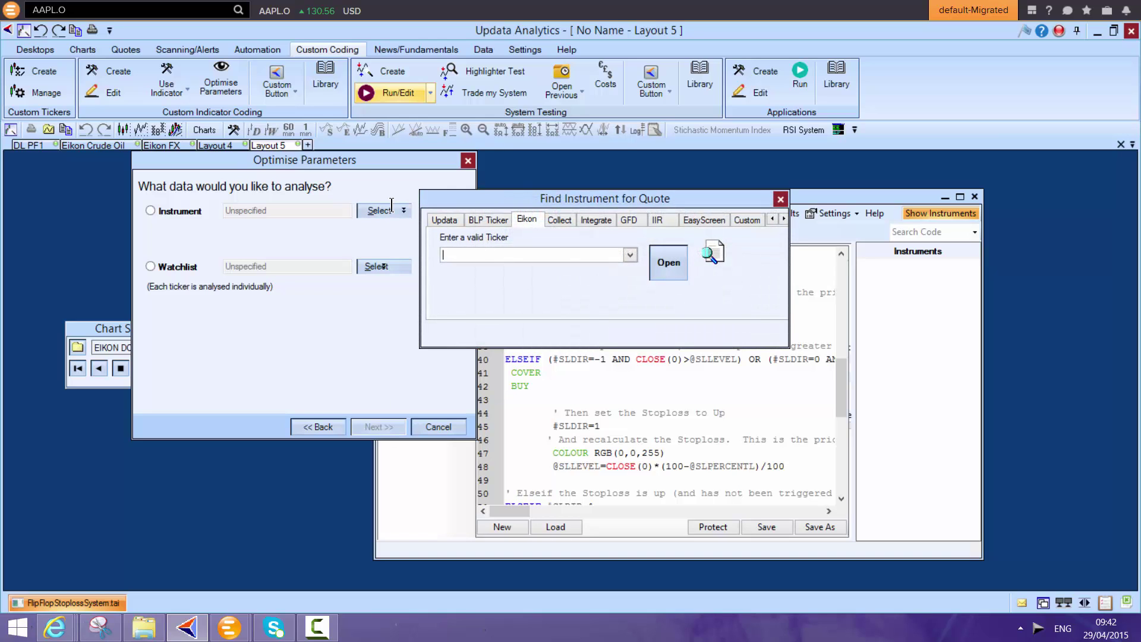
{"action": "type", "text": "EUR="}
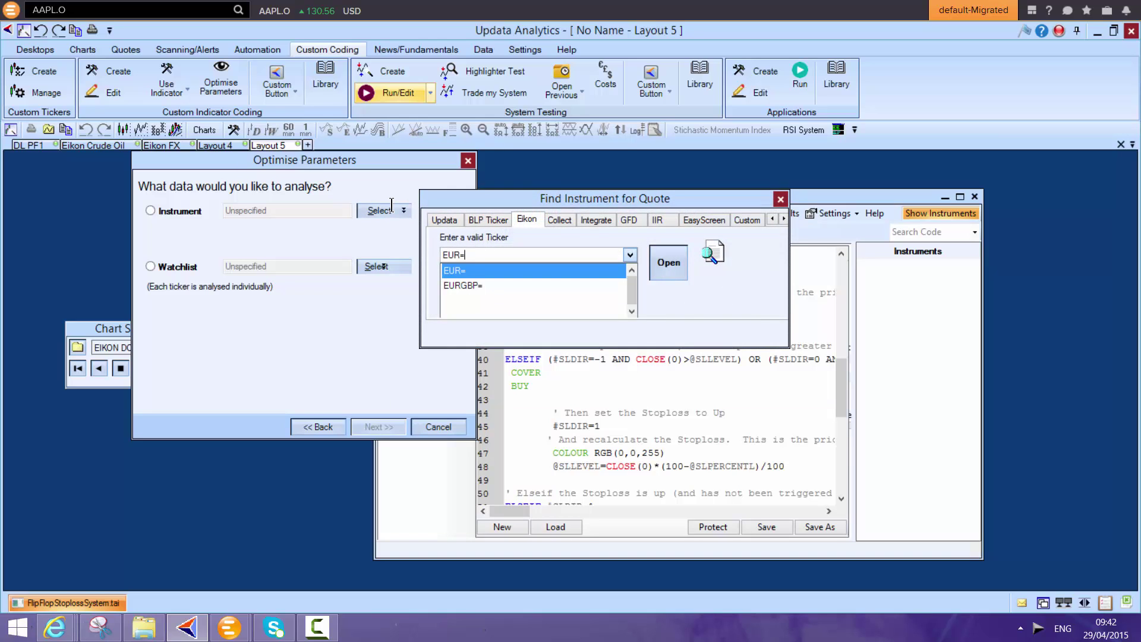
{"action": "key", "text": "Return"}
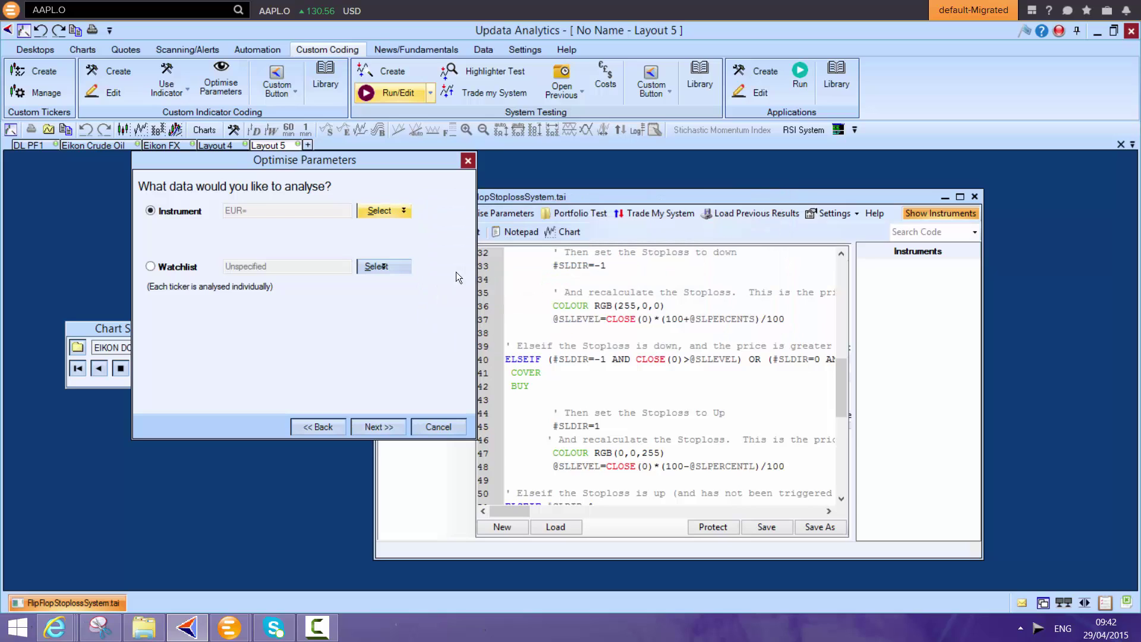
{"action": "left_click", "coordinate": [393, 430]}
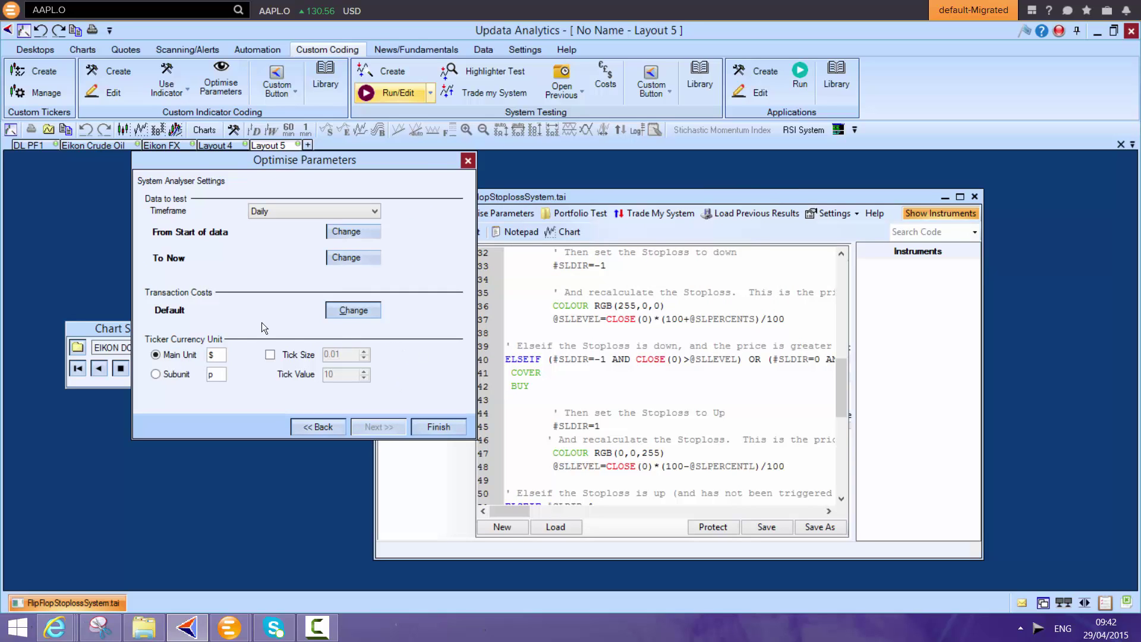
{"action": "left_click", "coordinate": [437, 426]}
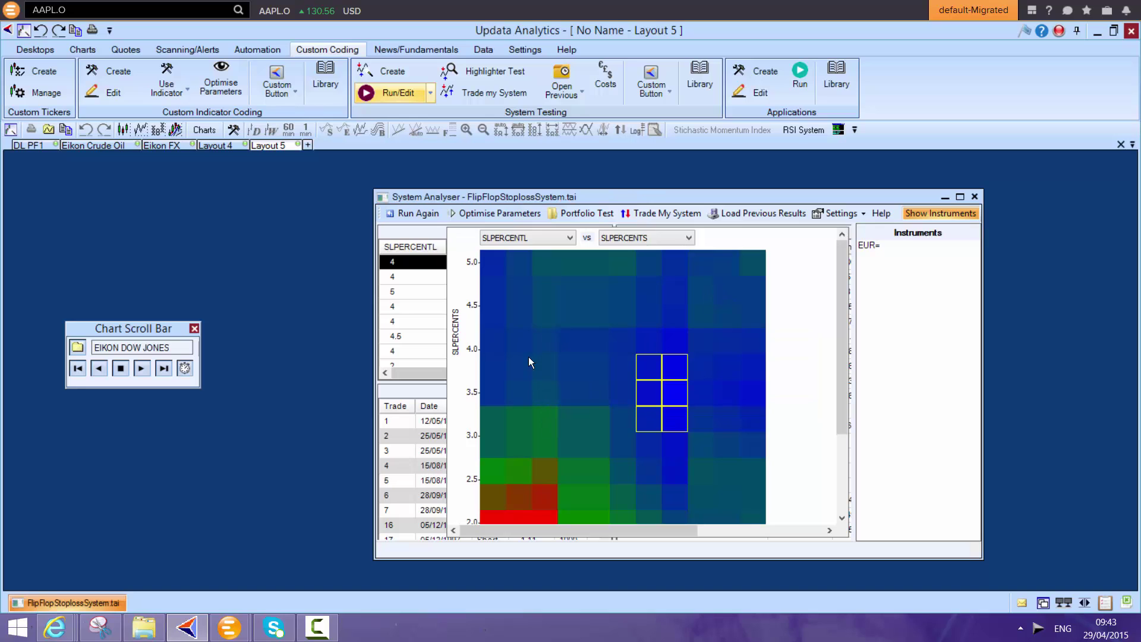
- Maximise the analyser, review the test parameters and results, and chart the 4 Long 3.5 Short system on EUR=
{"action": "double_click", "coordinate": [428, 196]}
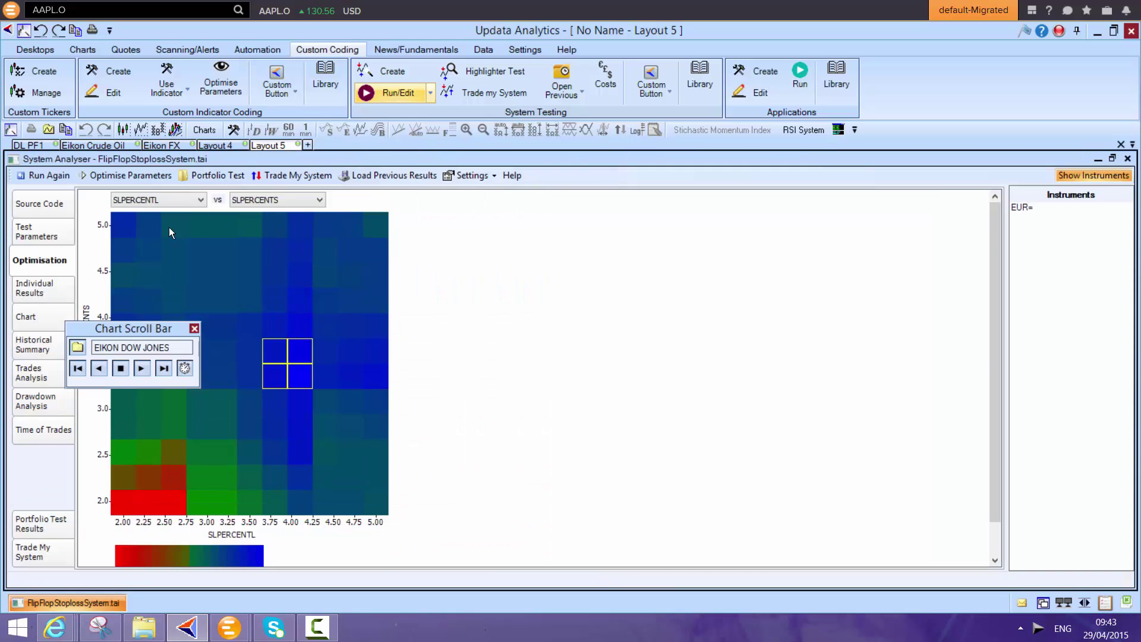
{"action": "left_click", "coordinate": [50, 221]}
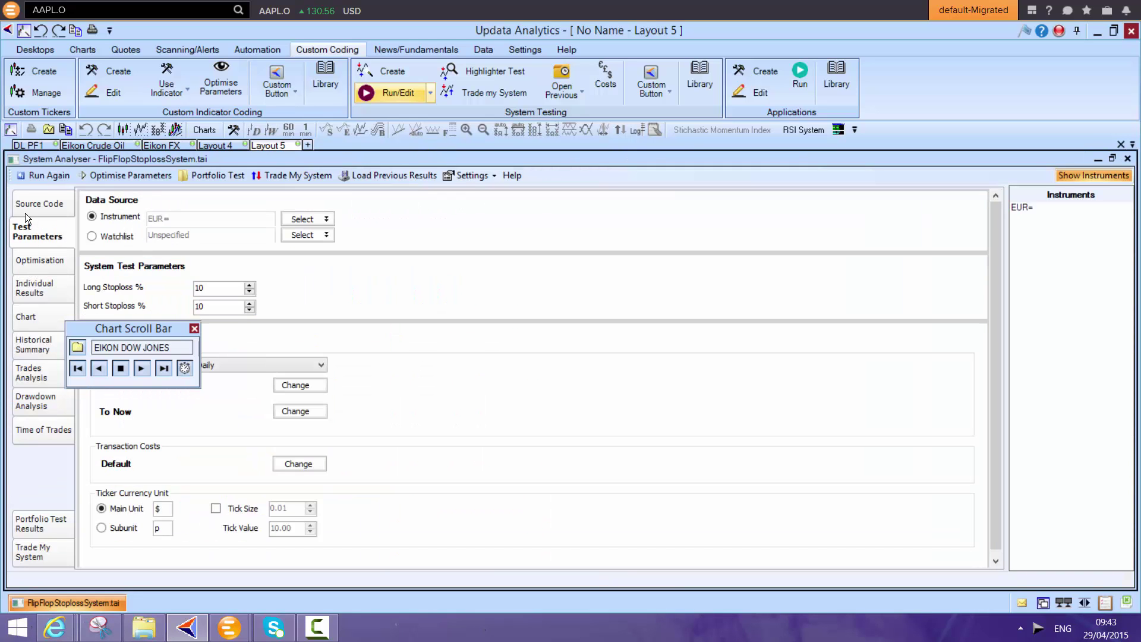
{"action": "key", "text": "Down"}
{"action": "key", "text": "Down"}
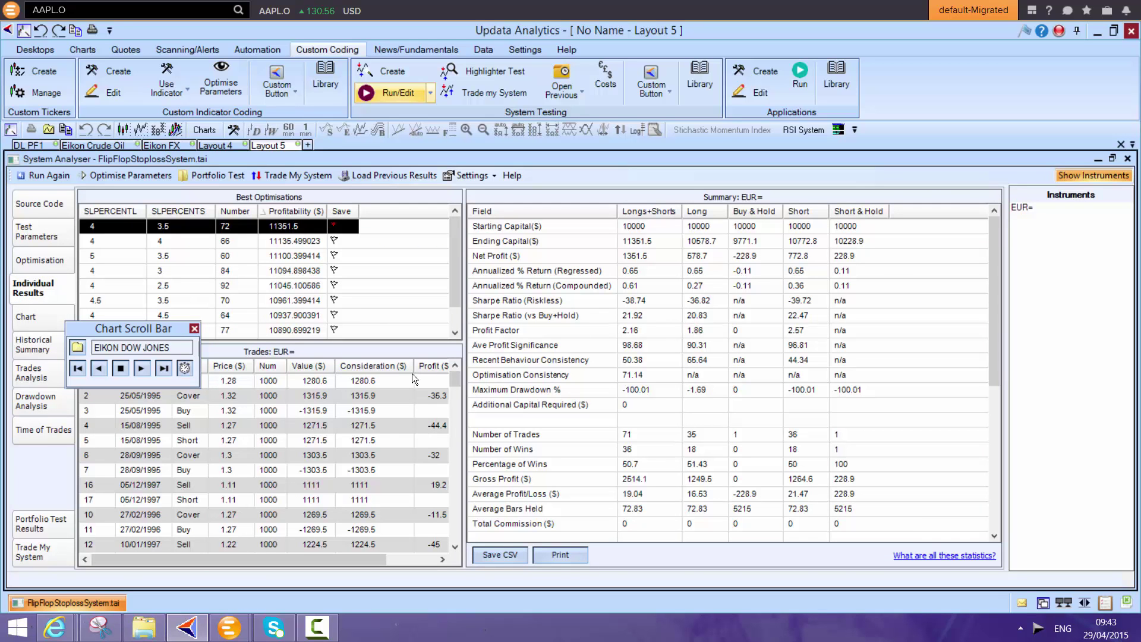
{"action": "left_click", "coordinate": [33, 320]}
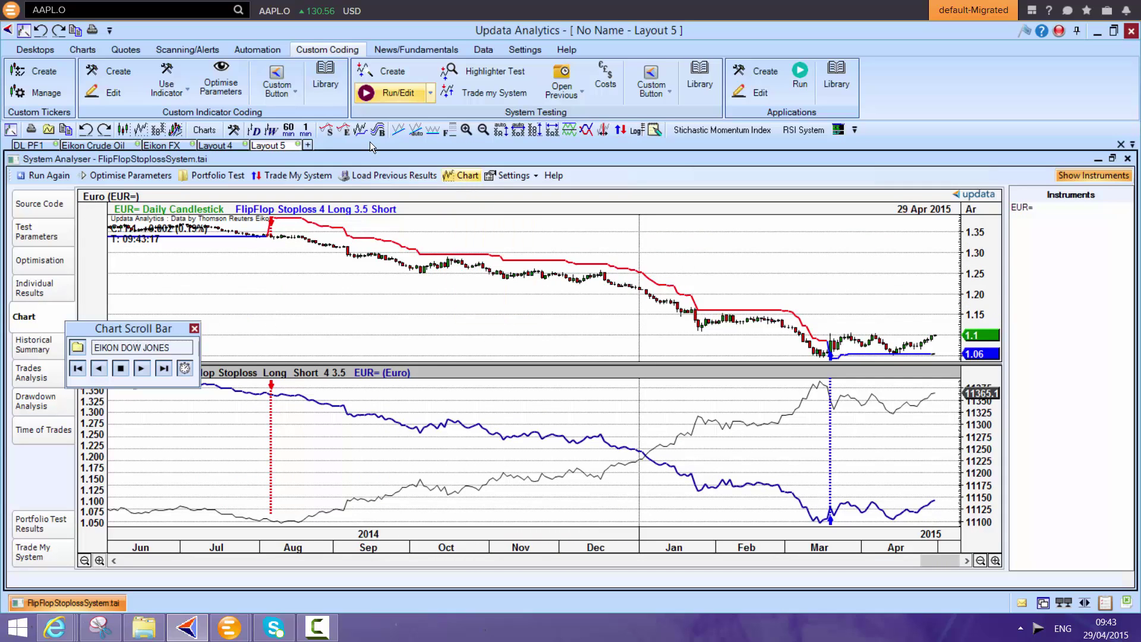
- Open the EUR= stoploss system as its own chart, view its alert options, then return to Eikon Crude Oil
{"action": "left_click", "coordinate": [462, 176]}
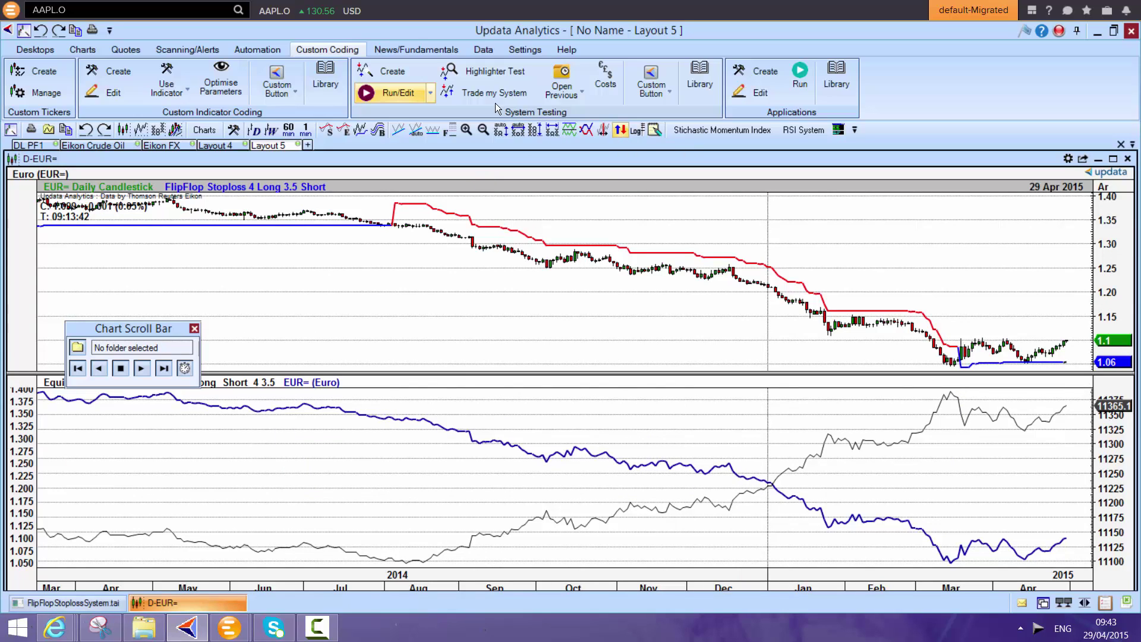
{"action": "right_click", "coordinate": [962, 450]}
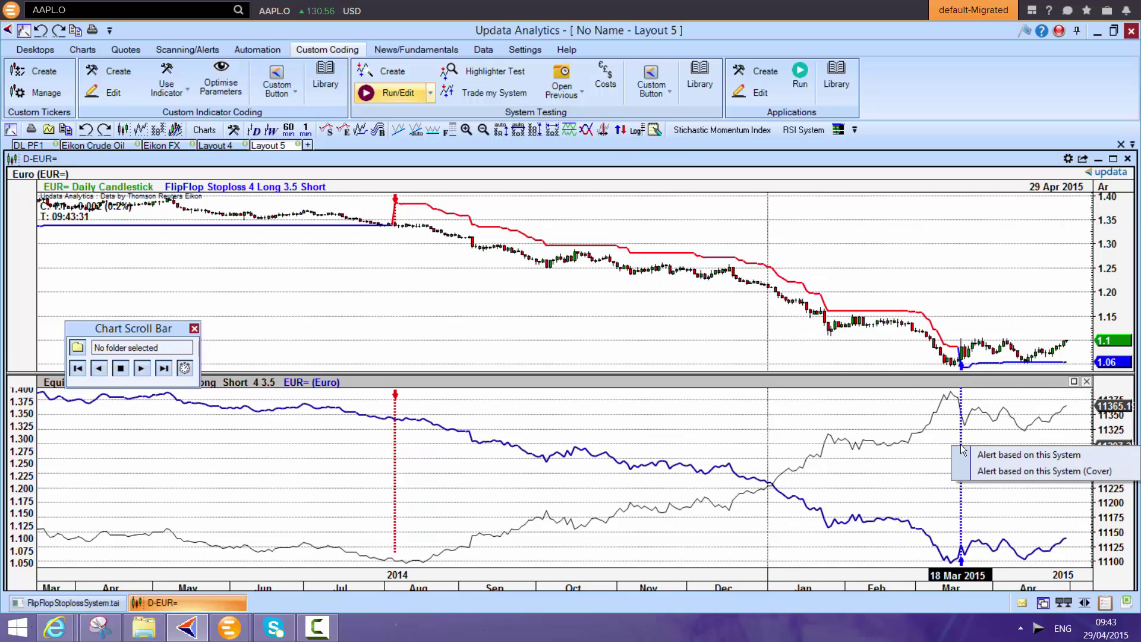
{"action": "left_click", "coordinate": [777, 216]}
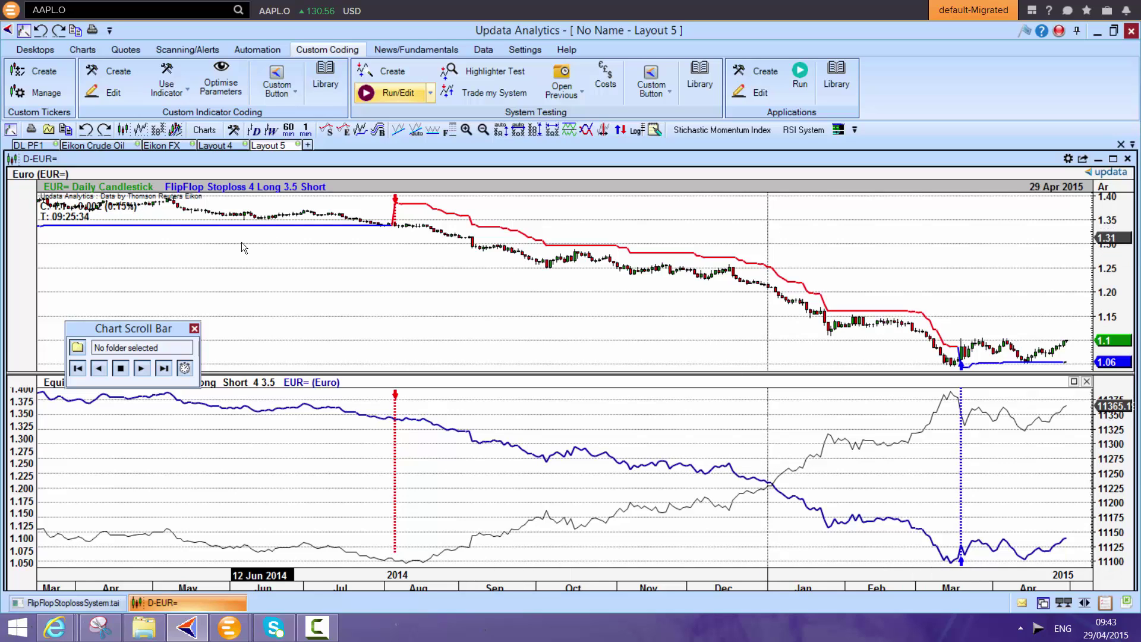
{"action": "left_click", "coordinate": [120, 146]}
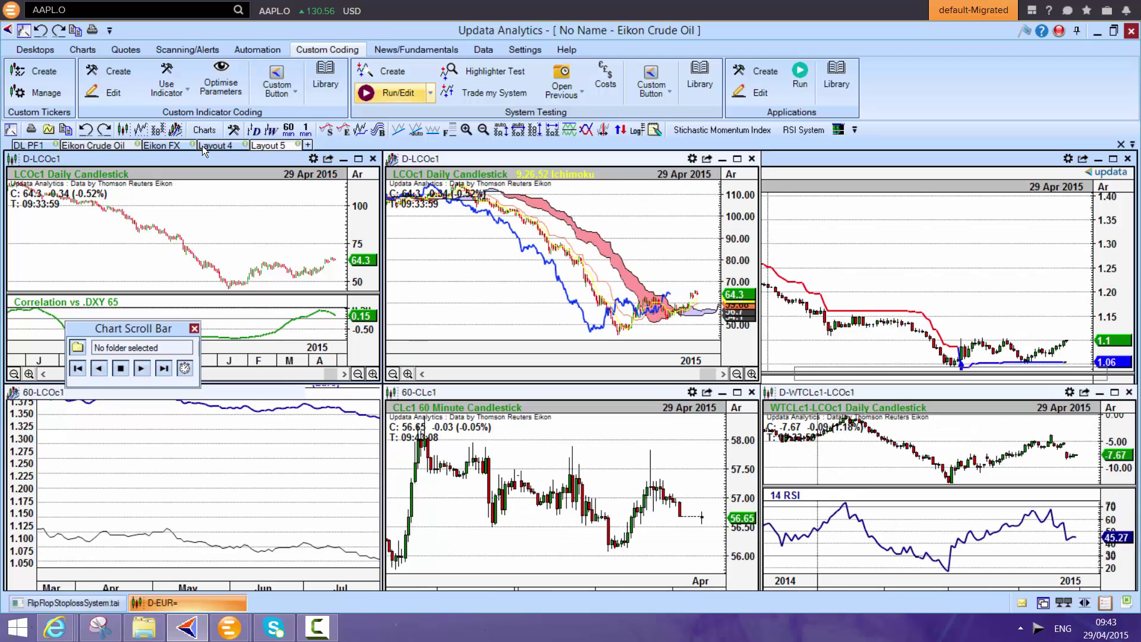